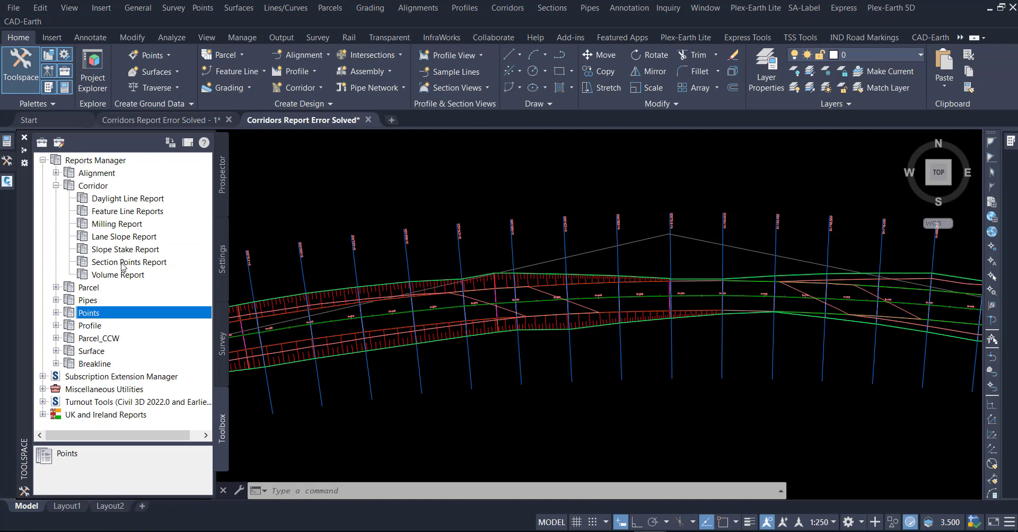
- Start a Section Points Report for the corridor and keep only the CL, EC, Daylight_Cut and Daylight_Fill point codes selected
{"action": "left_click", "coordinate": [122, 263]}
{"action": "right_click", "coordinate": [122, 264]}
{"action": "left_click", "coordinate": [146, 268]}
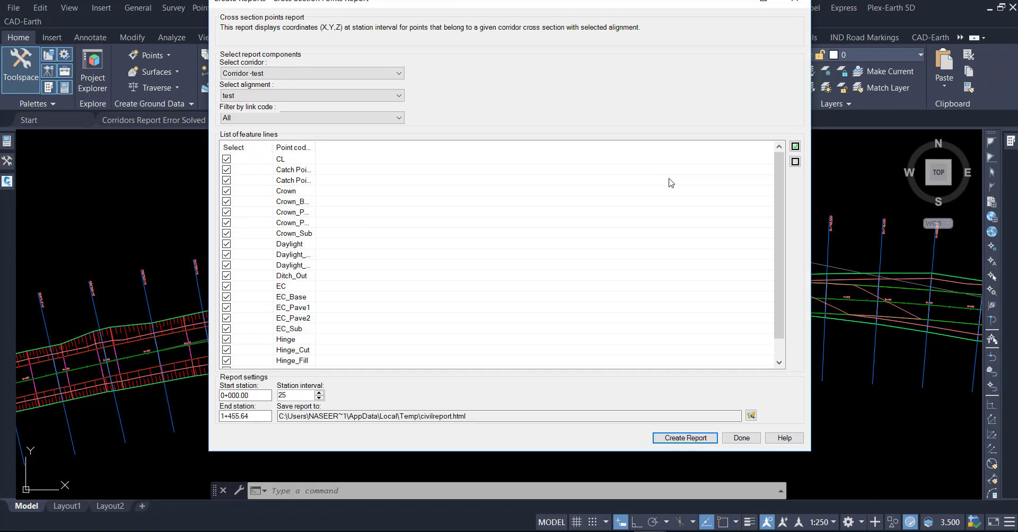
{"action": "left_click", "coordinate": [795, 161]}
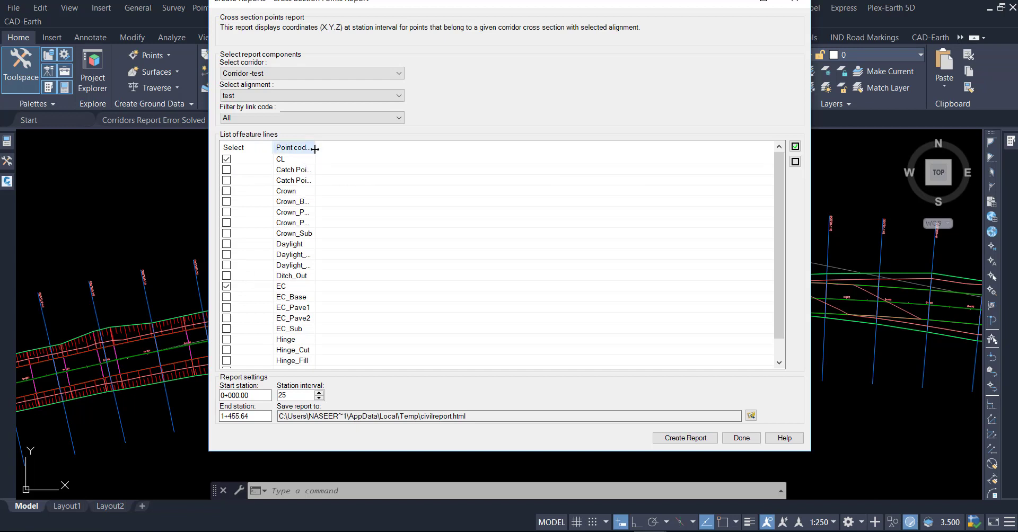
{"action": "left_click_drag", "start_coordinate": [316, 148], "coordinate": [364, 148]}
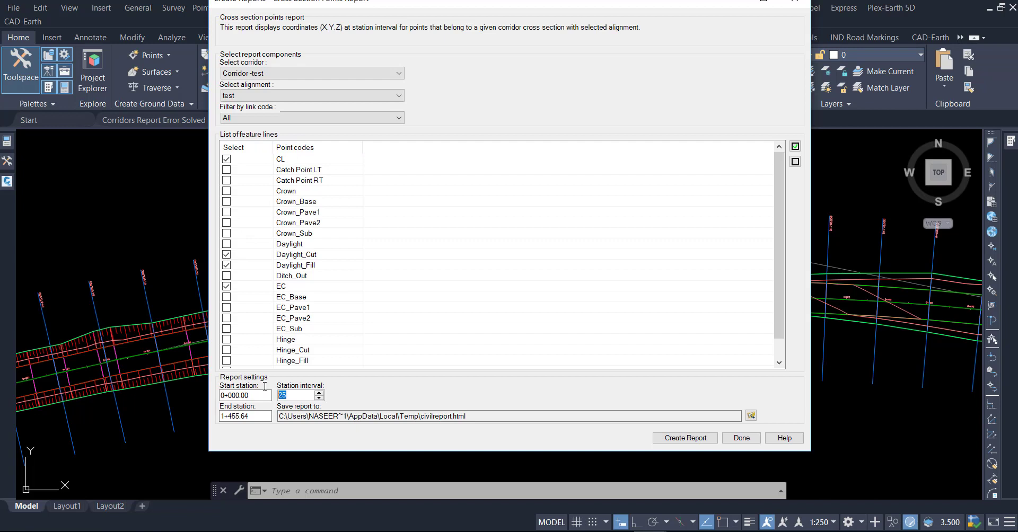
- Generate the section points report at a station interval of 10, and close both the report and the report setup
{"action": "left_click", "coordinate": [699, 440]}
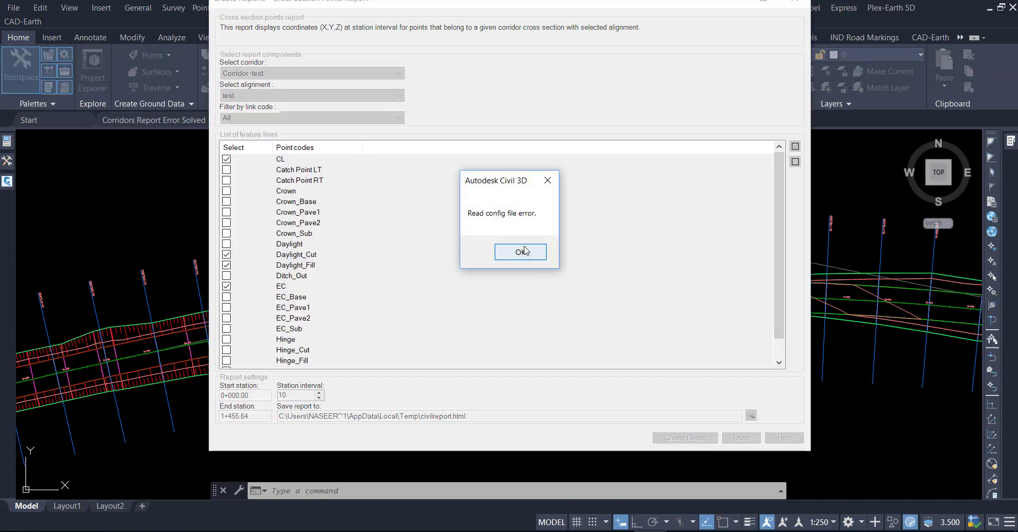
{"action": "left_click", "coordinate": [519, 251]}
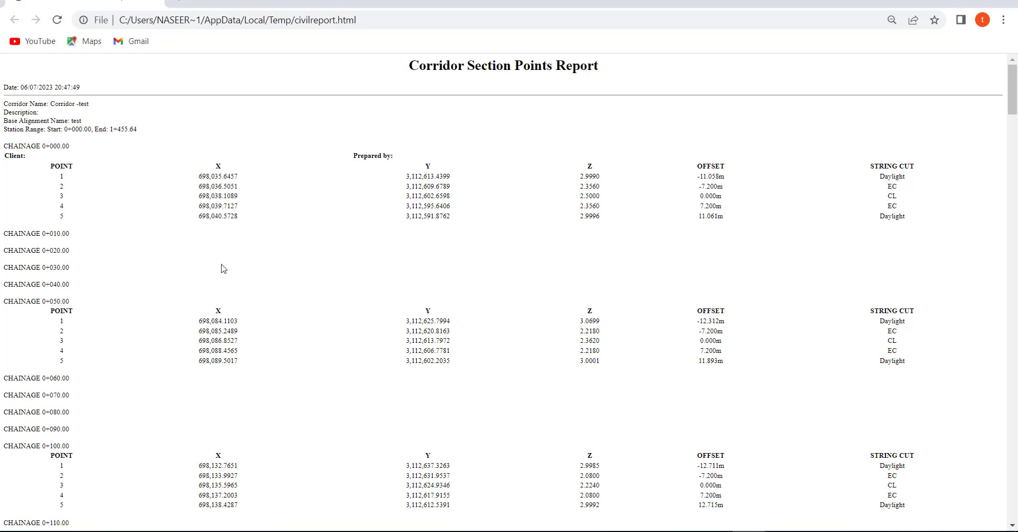
{"action": "left_click", "coordinate": [1005, 4]}
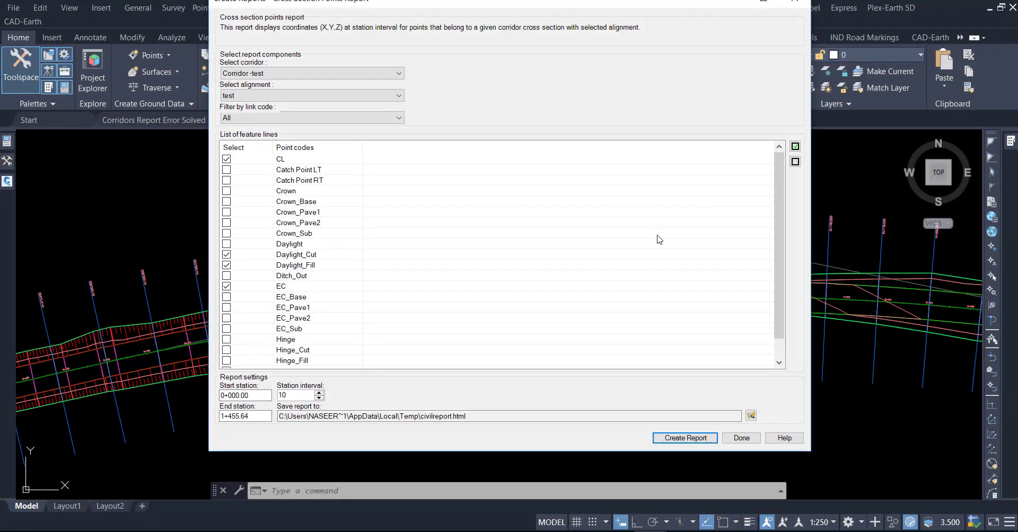
{"action": "left_click", "coordinate": [739, 438]}
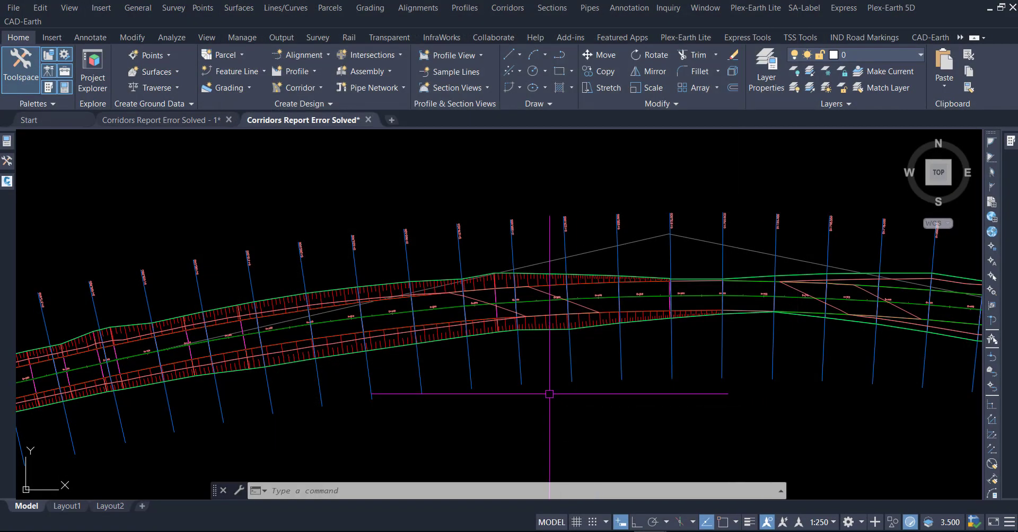
- In the corridor's baseline frequency settings, set the frequency along tangents and the curve increment to 10 m
{"action": "left_click", "coordinate": [394, 341]}
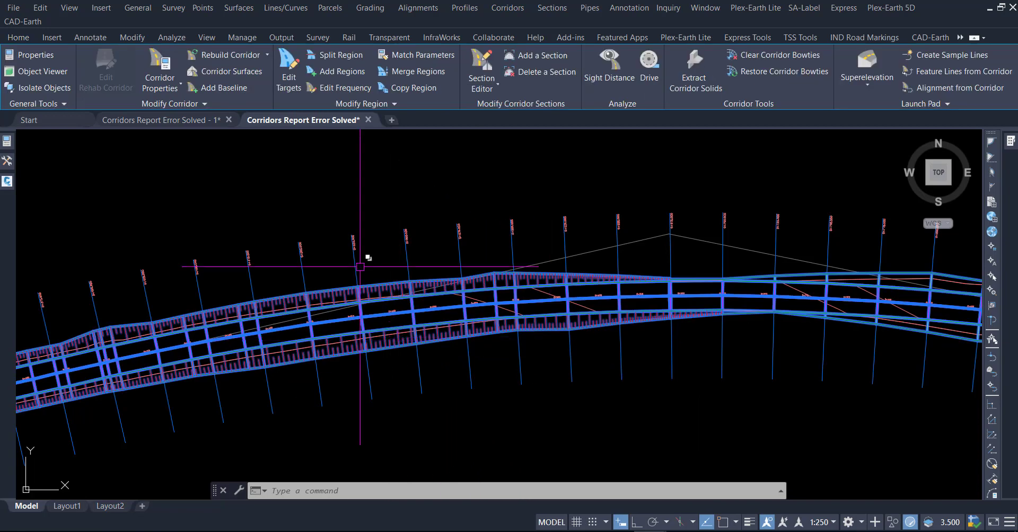
{"action": "left_click", "coordinate": [159, 68]}
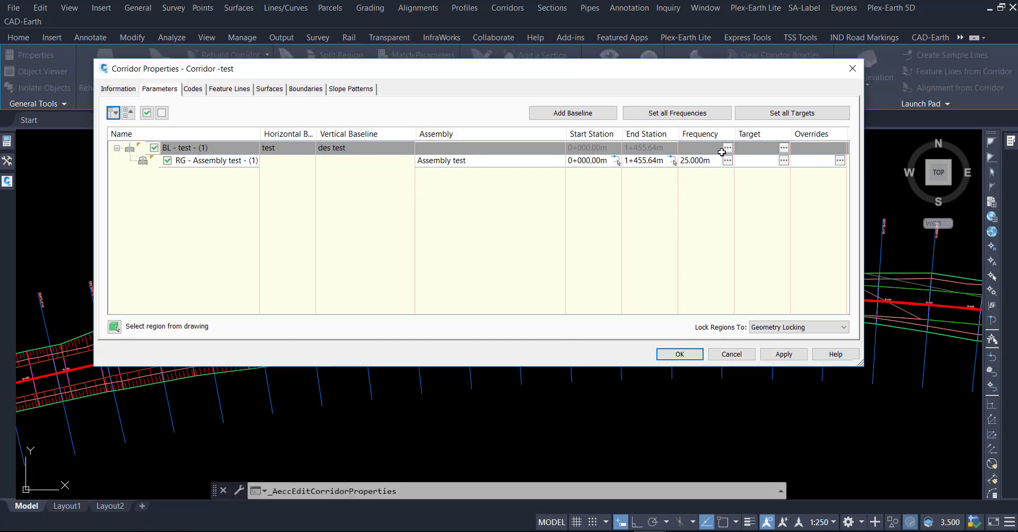
{"action": "left_click", "coordinate": [724, 152]}
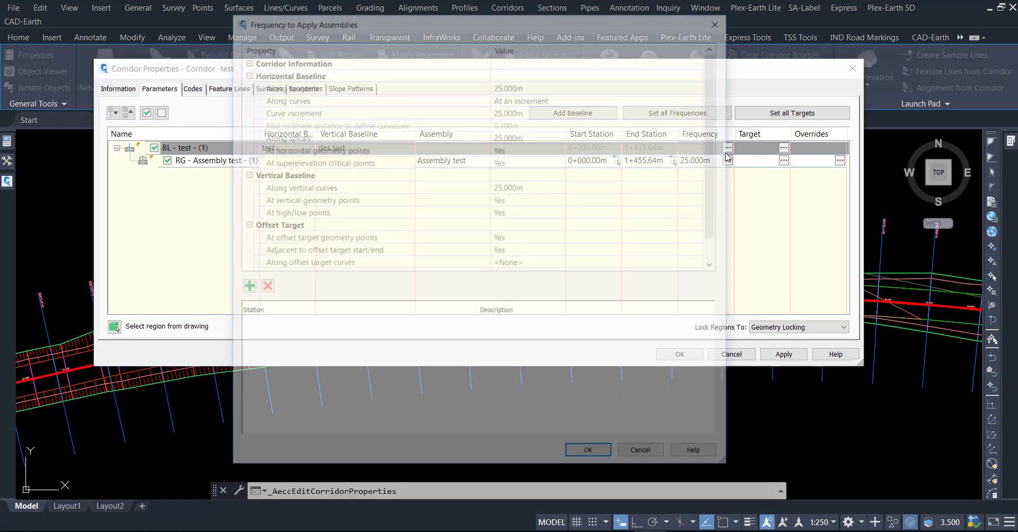
{"action": "left_click", "coordinate": [532, 86]}
{"action": "type", "text": "1"}
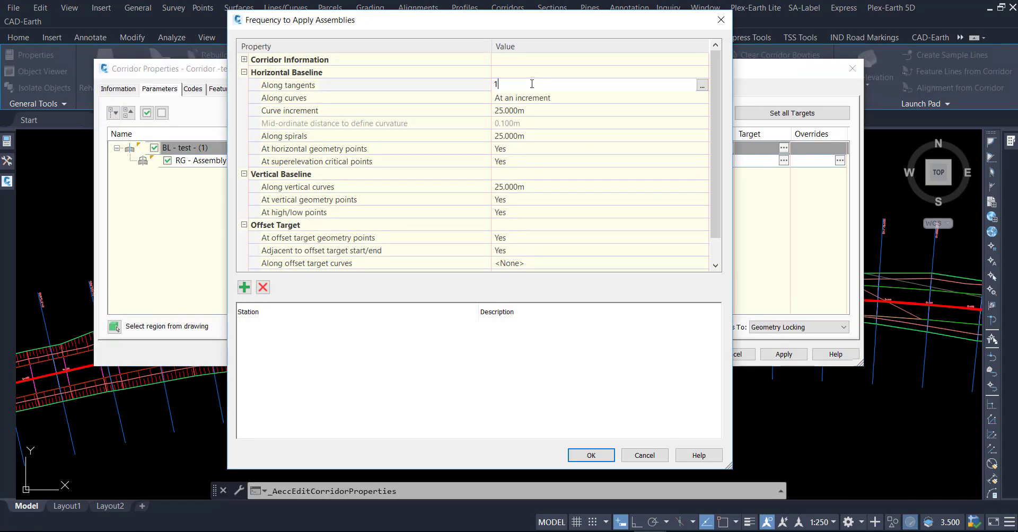
{"action": "type", "text": "0"}
{"action": "key", "text": "Return"}
{"action": "left_click", "coordinate": [533, 111]}
{"action": "type", "text": "10"}
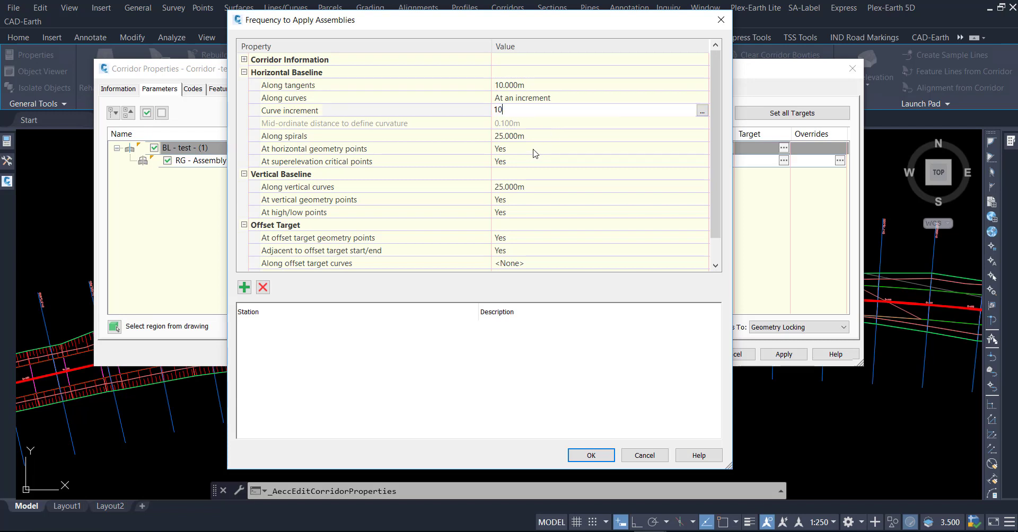
{"action": "key", "text": "Return"}
- Set the frequencies along spirals and along vertical curves to 10 m, and rebuild the corridor with the new settings
{"action": "left_click", "coordinate": [534, 139]}
{"action": "type", "text": "10"}
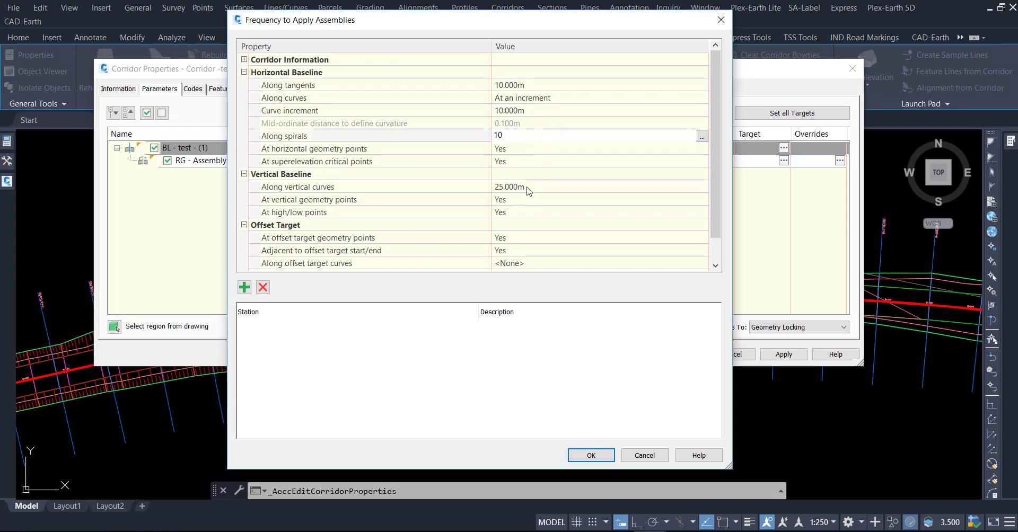
{"action": "key", "text": "Return"}
{"action": "left_click", "coordinate": [527, 188]}
{"action": "type", "text": "10"}
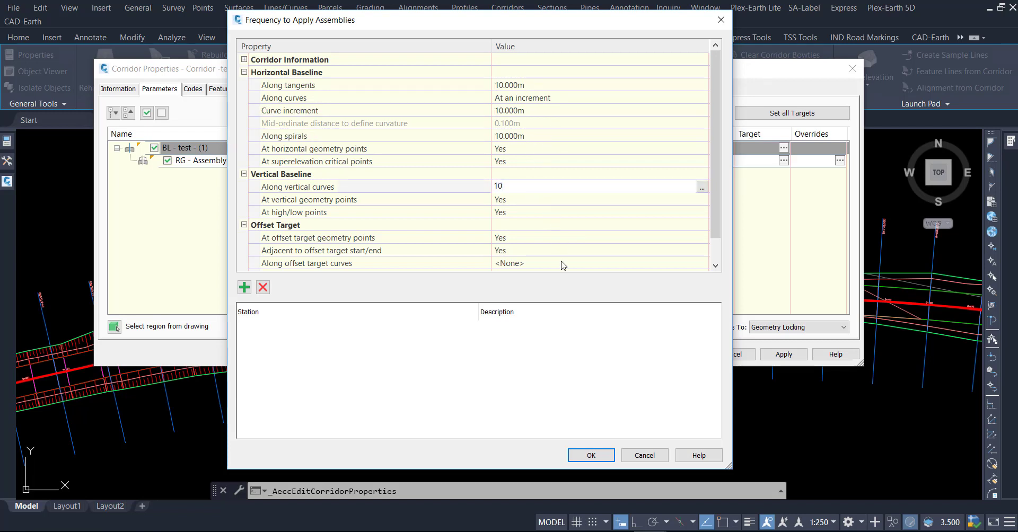
{"action": "left_click", "coordinate": [590, 456]}
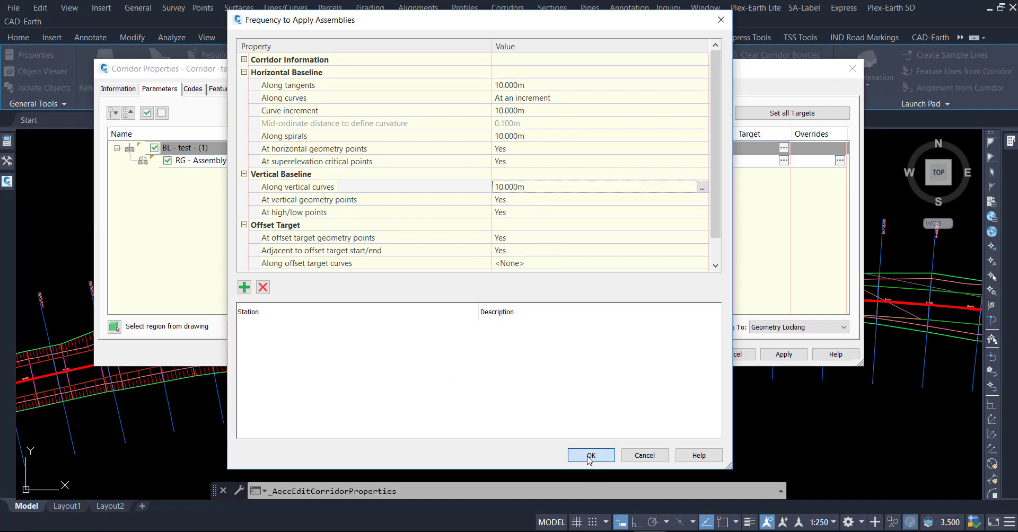
{"action": "left_click", "coordinate": [679, 354]}
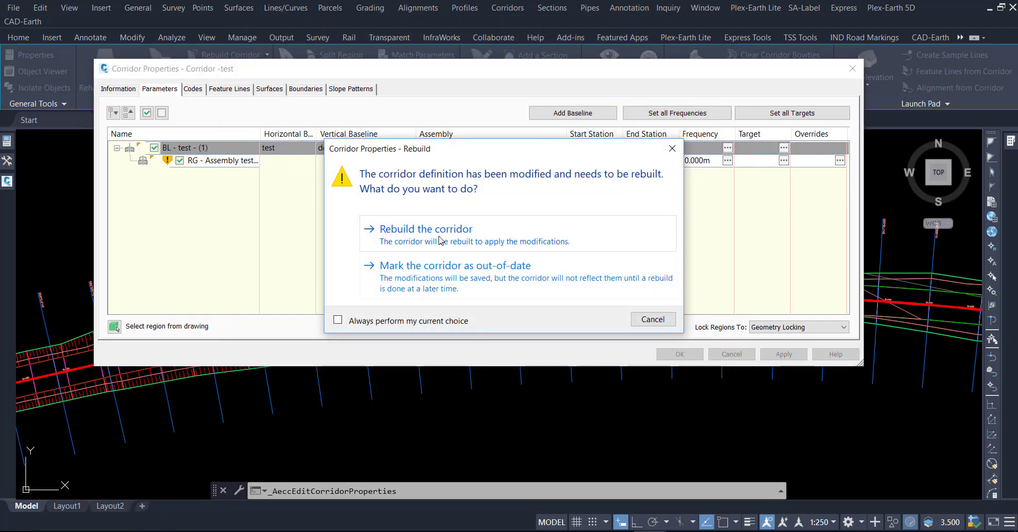
{"action": "left_click", "coordinate": [424, 267]}
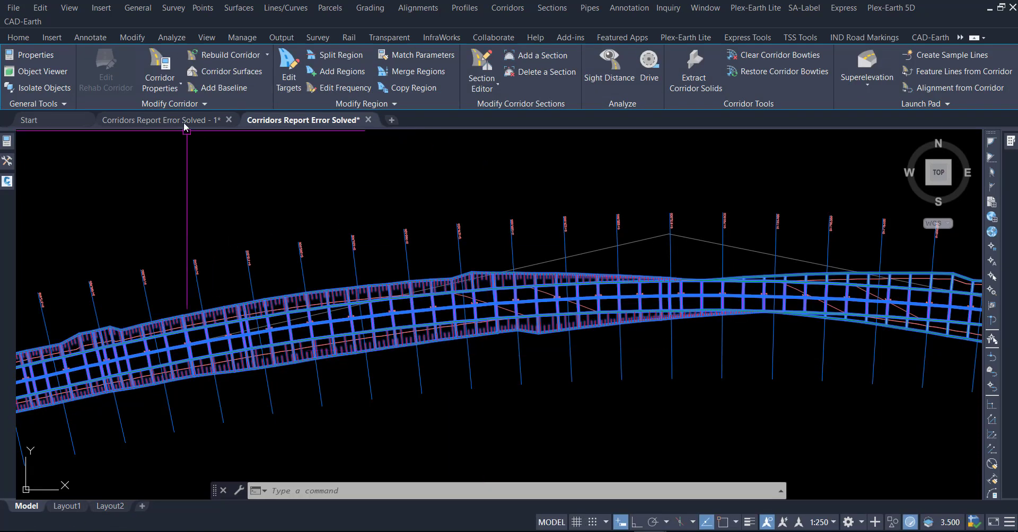
- Generate a new Section Points Report for the rebuilt corridor with all point codes and a station interval of 10
{"action": "mouse_move", "coordinate": [7, 161]}
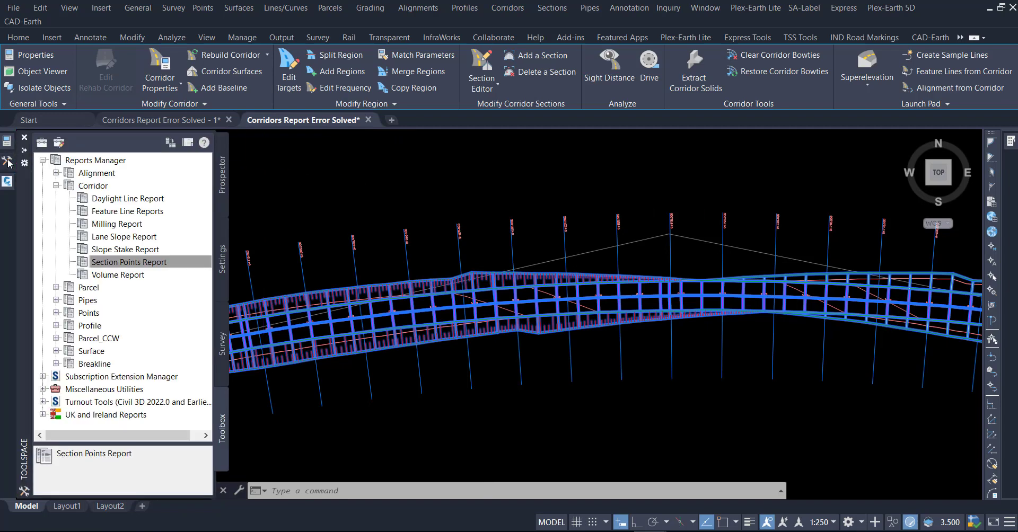
{"action": "right_click", "coordinate": [114, 263]}
{"action": "left_click", "coordinate": [168, 269]}
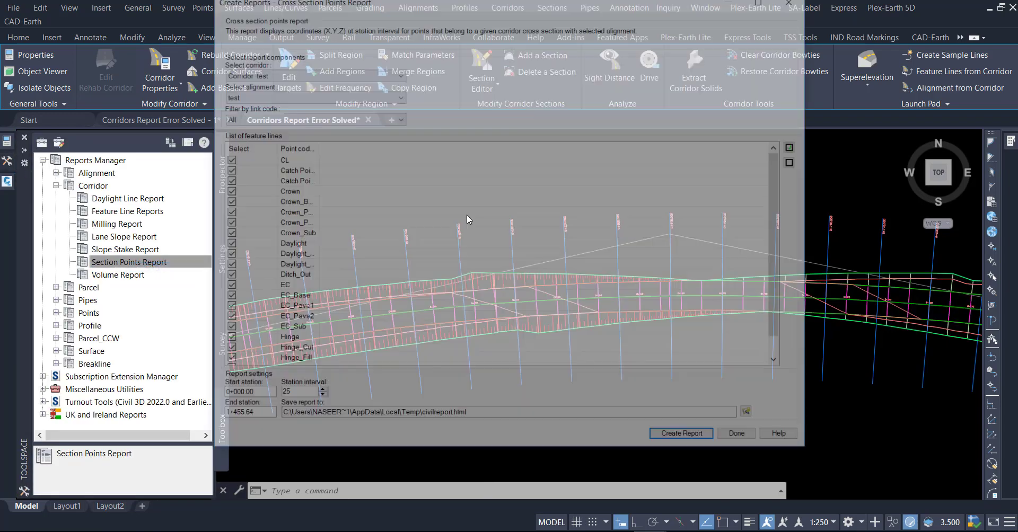
{"action": "double_click", "coordinate": [282, 395]}
{"action": "type", "text": "10"}
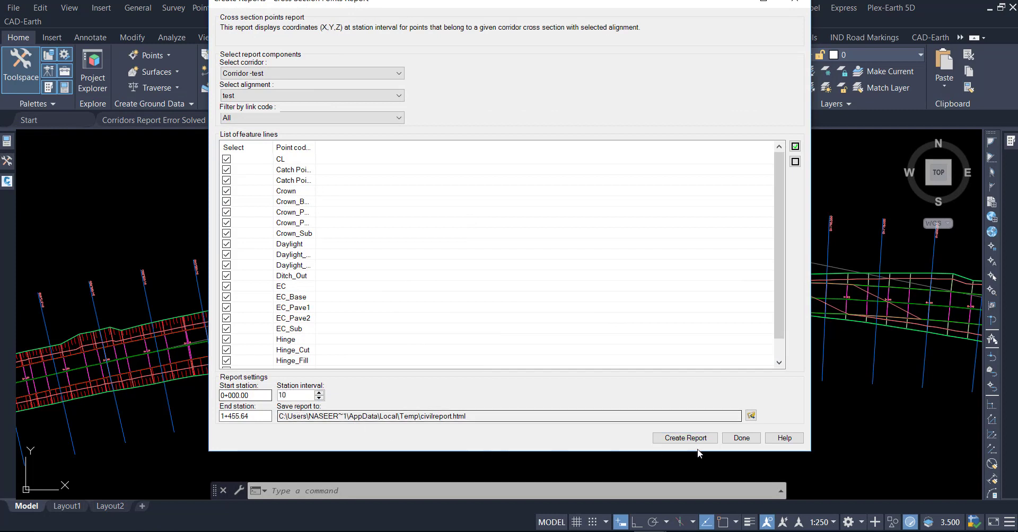
{"action": "left_click", "coordinate": [685, 438]}
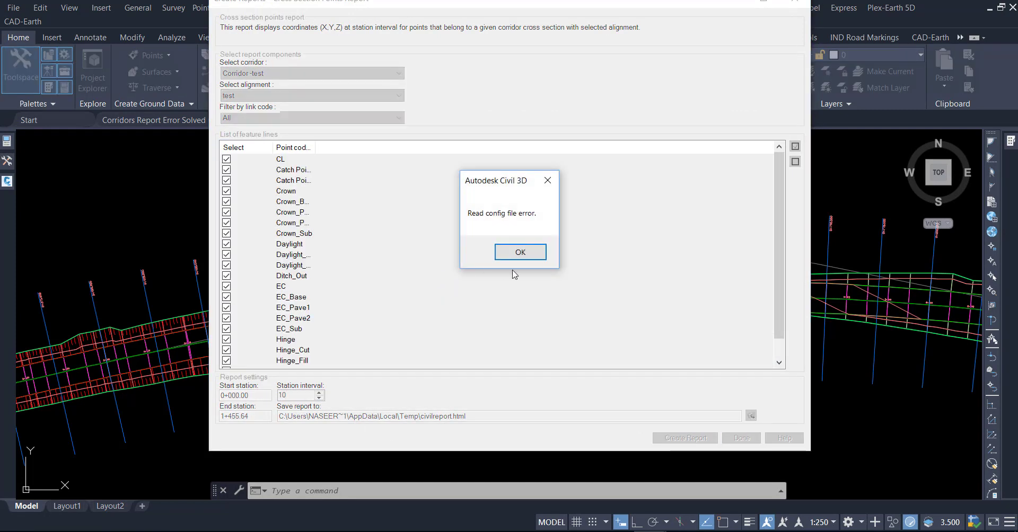
{"action": "left_click", "coordinate": [519, 253]}
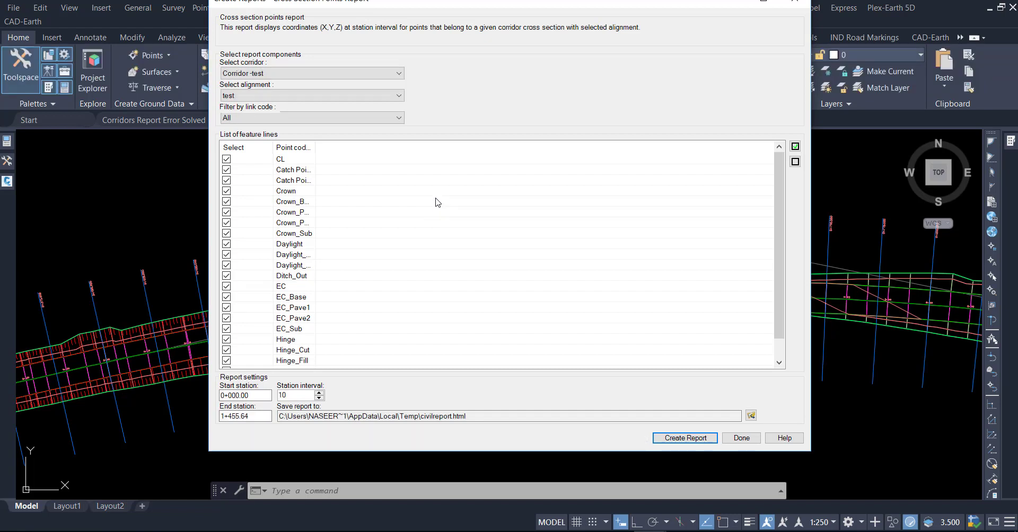
- Examine the point coordinates at each 10 m chainage in the section points report, and close the report and its setup
{"action": "scroll", "coordinate": [419, 311], "scroll_direction": "down", "scroll_amount": 9}
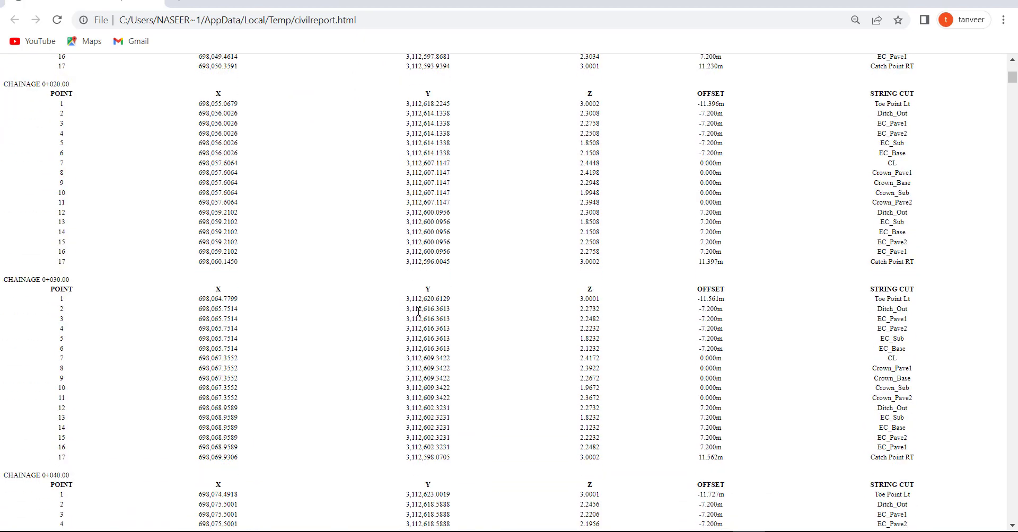
{"action": "scroll", "coordinate": [419, 311], "scroll_direction": "down", "scroll_amount": 18}
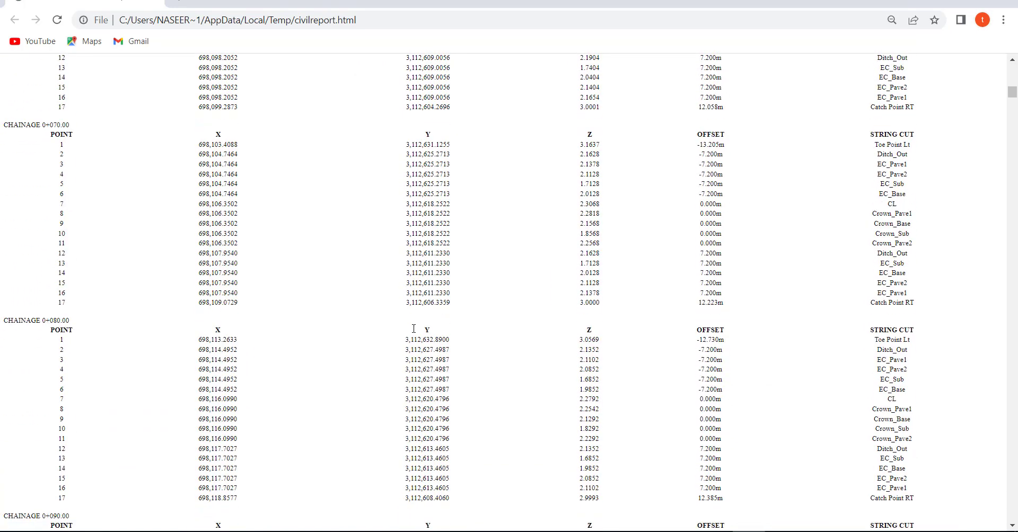
{"action": "scroll", "coordinate": [414, 329], "scroll_direction": "down", "scroll_amount": 20}
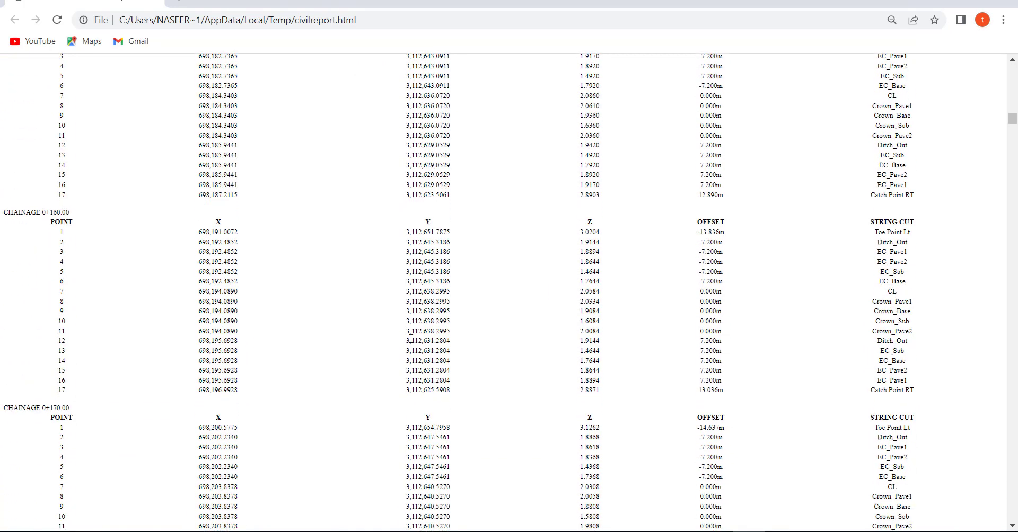
{"action": "scroll", "coordinate": [411, 338], "scroll_direction": "down", "scroll_amount": 18}
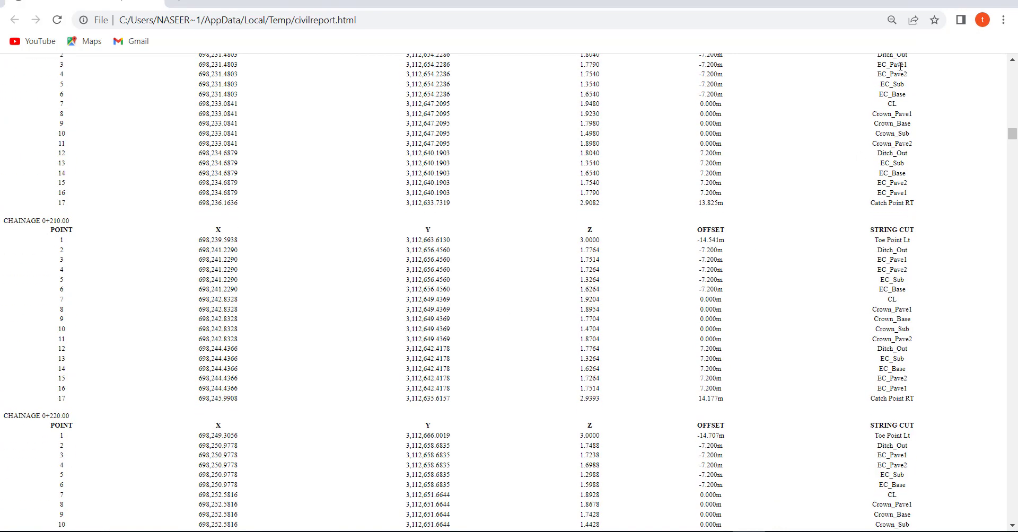
{"action": "left_click", "coordinate": [957, 4]}
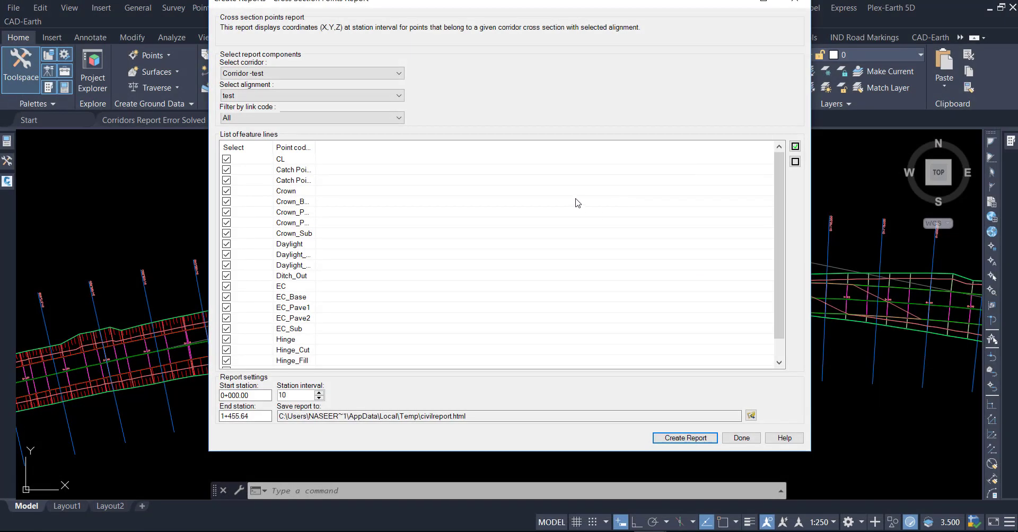
{"action": "left_click", "coordinate": [741, 437]}
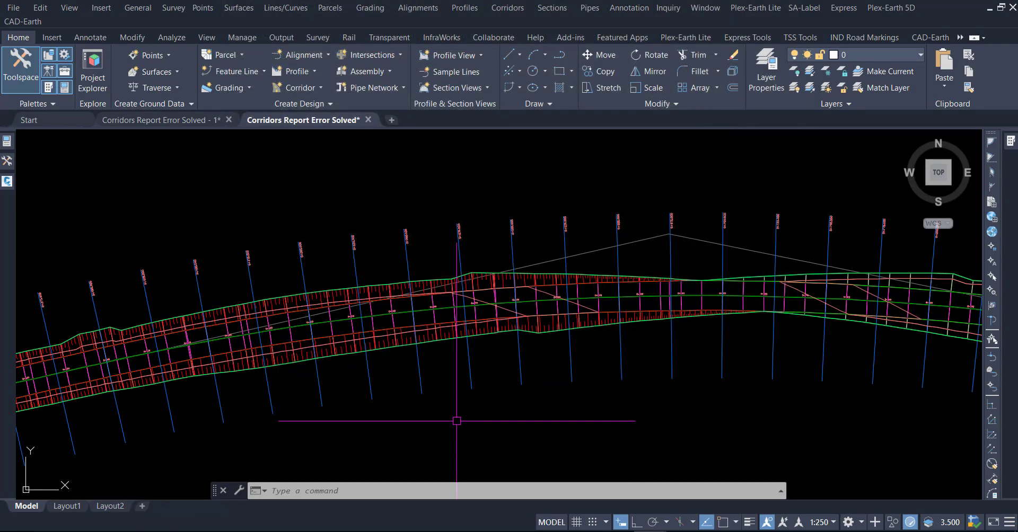
- Reopen the corridor's frequency settings and set the frequency along tangents and the curve increment to 25 m
{"action": "scroll", "coordinate": [330, 352], "scroll_direction": "up", "scroll_amount": 5}
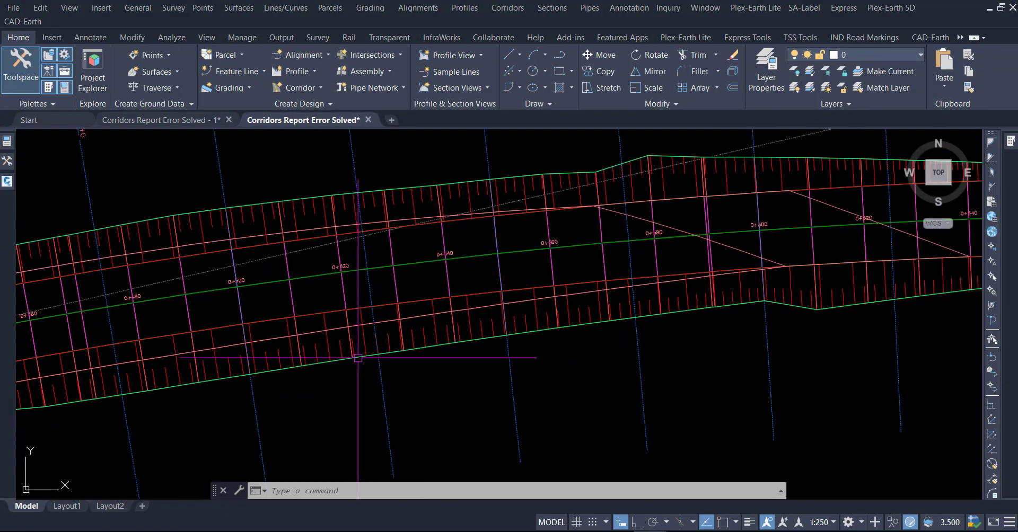
{"action": "left_click", "coordinate": [329, 352]}
{"action": "left_click", "coordinate": [159, 63]}
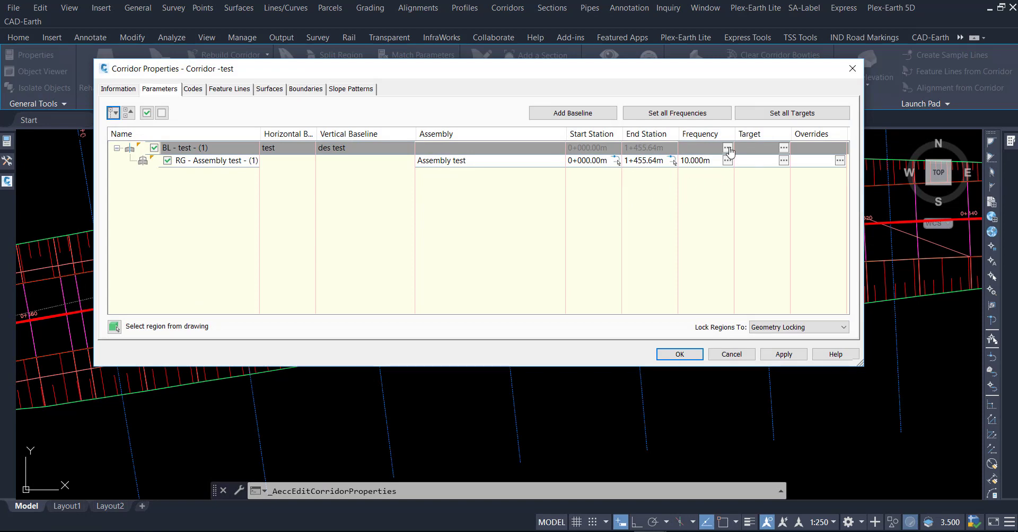
{"action": "left_click", "coordinate": [724, 160]}
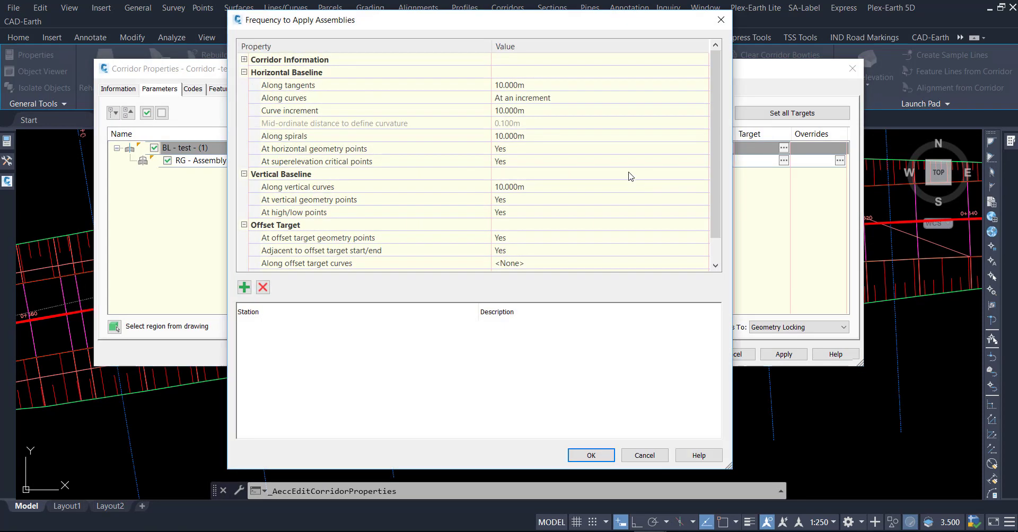
{"action": "type", "text": "25"}
{"action": "key", "text": "Return"}
{"action": "left_click", "coordinate": [536, 111]}
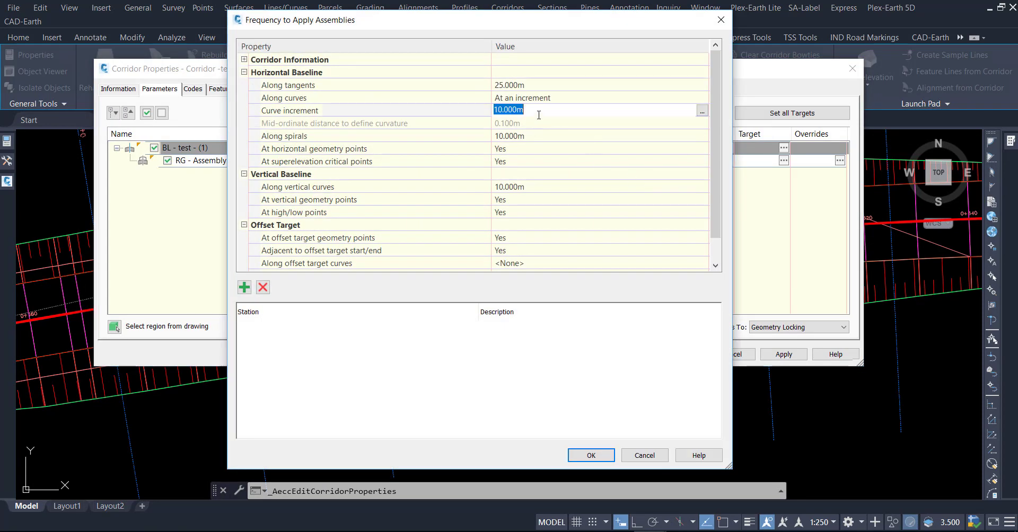
{"action": "type", "text": "25"}
- Set the frequencies along spirals and along vertical curves to 25 m, and rebuild the corridor
{"action": "left_click", "coordinate": [540, 137]}
{"action": "type", "text": "25"}
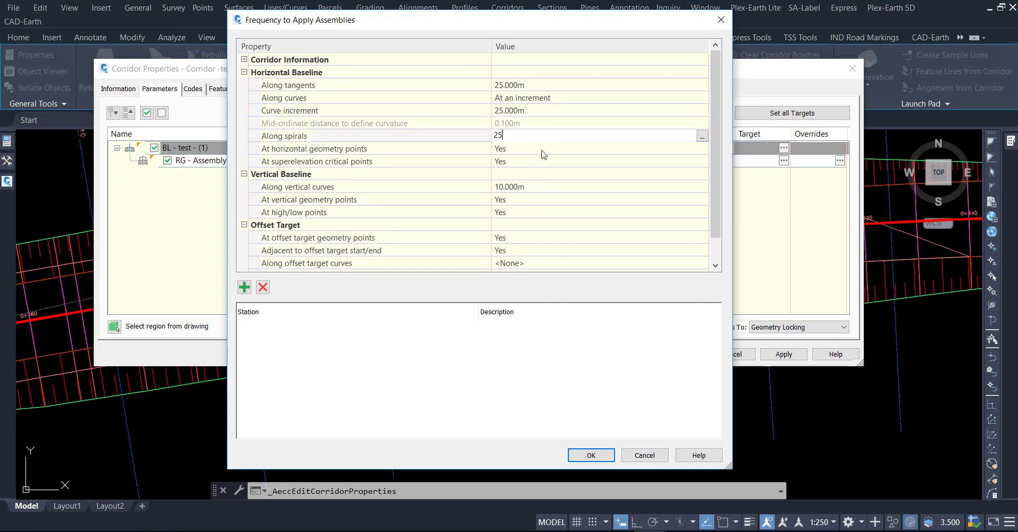
{"action": "key", "text": "Return"}
{"action": "left_click", "coordinate": [533, 188]}
{"action": "type", "text": "25"}
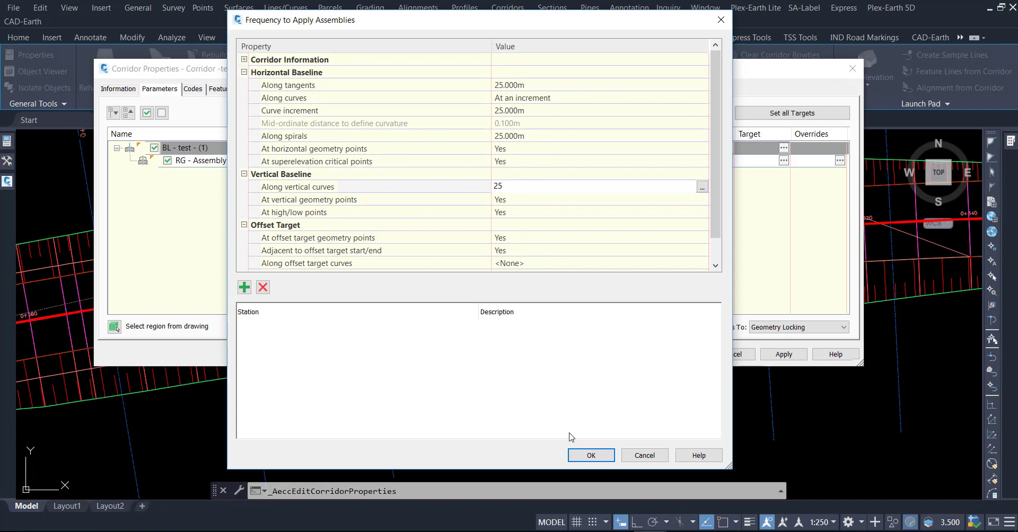
{"action": "left_click", "coordinate": [588, 455]}
{"action": "left_click", "coordinate": [679, 354]}
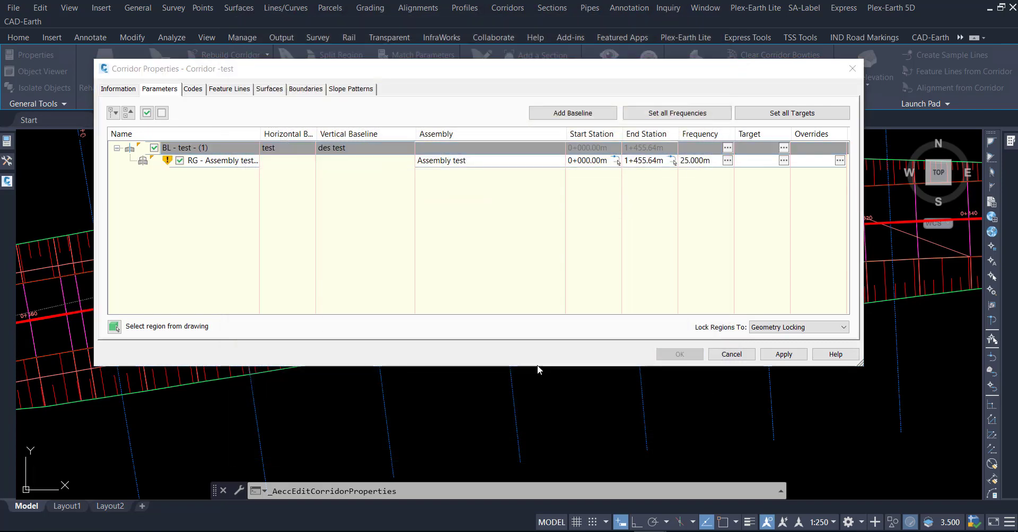
{"action": "left_click", "coordinate": [410, 248]}
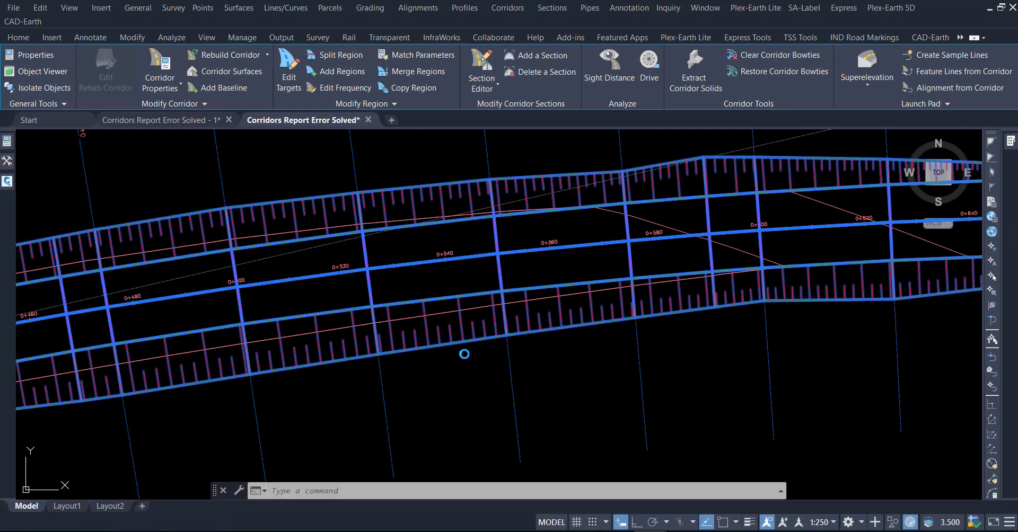
{"action": "key", "text": "Escape"}
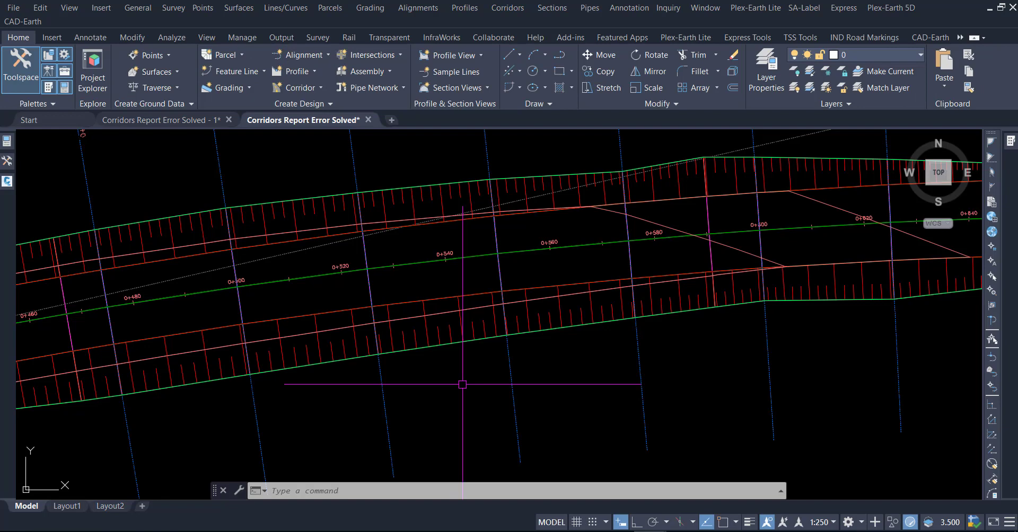
- Examine the baseline's frequency settings and additional station list in the corridor properties, and close both dialogs without changes
{"action": "left_click", "coordinate": [463, 295]}
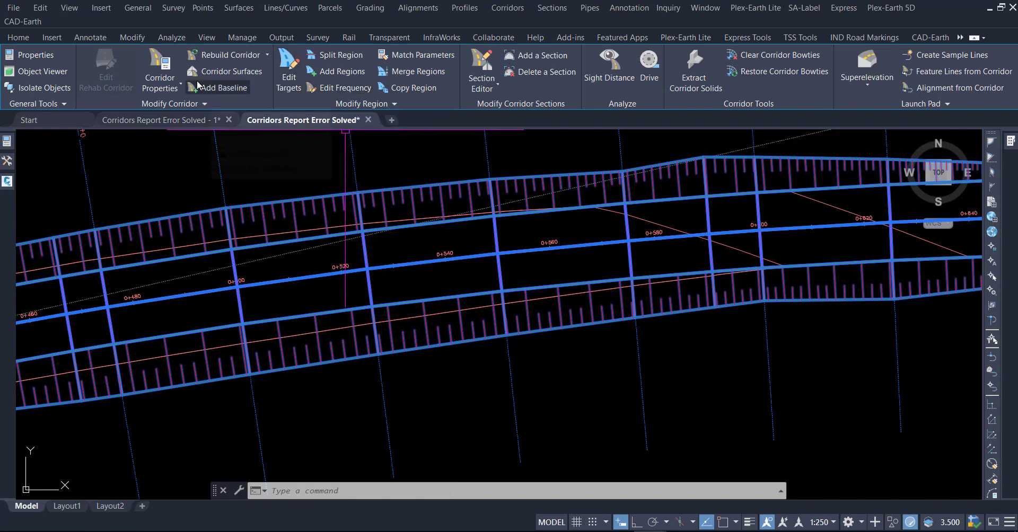
{"action": "left_click", "coordinate": [180, 83]}
{"action": "left_click", "coordinate": [210, 97]}
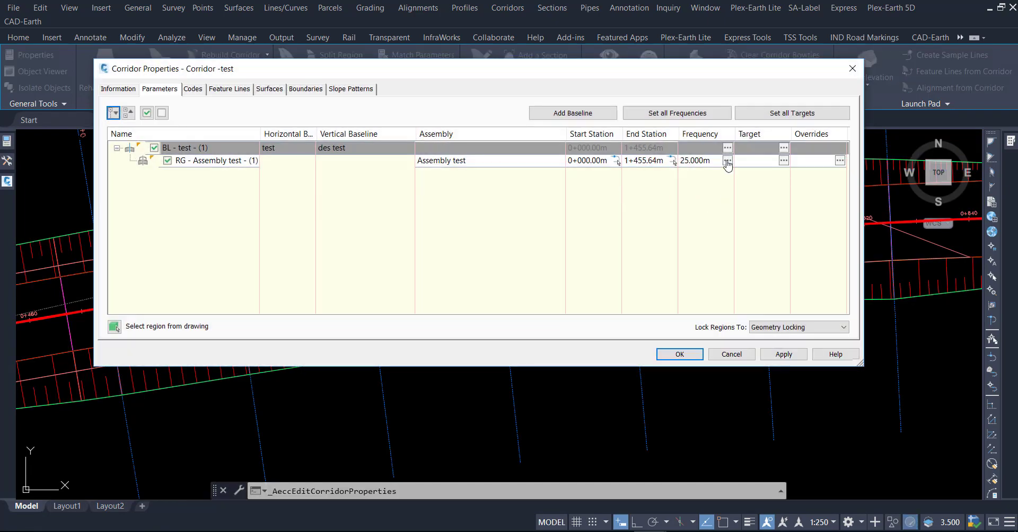
{"action": "left_click", "coordinate": [727, 148]}
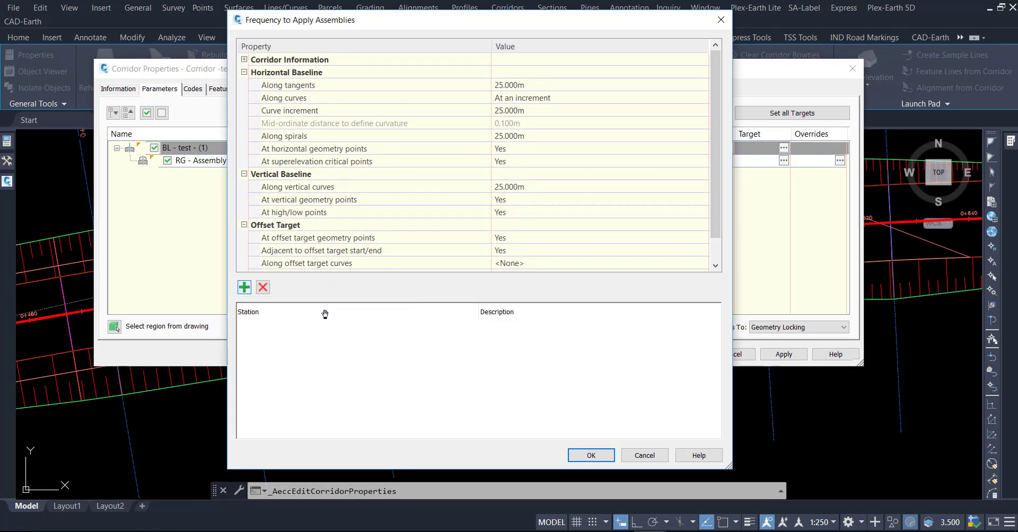
{"action": "left_click", "coordinate": [644, 457]}
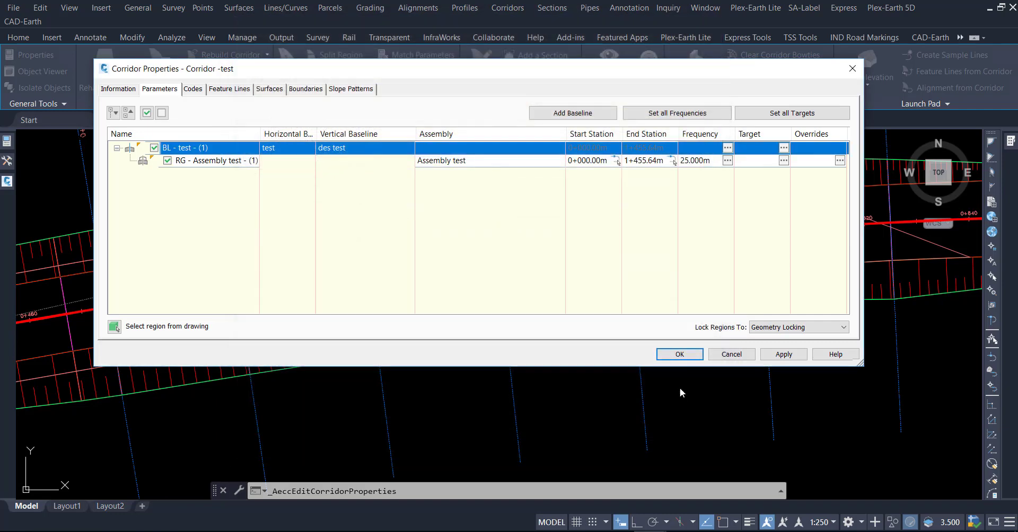
{"action": "left_click", "coordinate": [729, 355]}
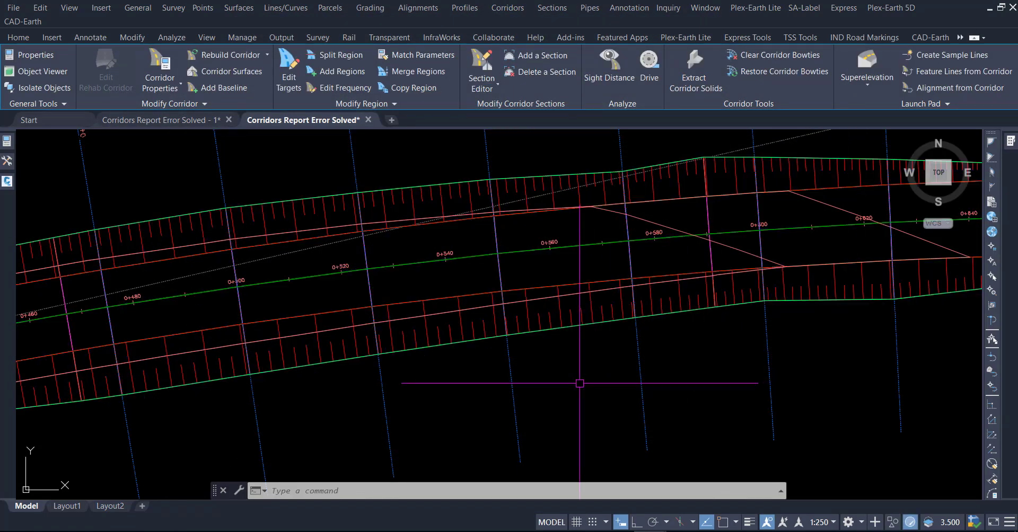
{"action": "key", "text": "Escape"}
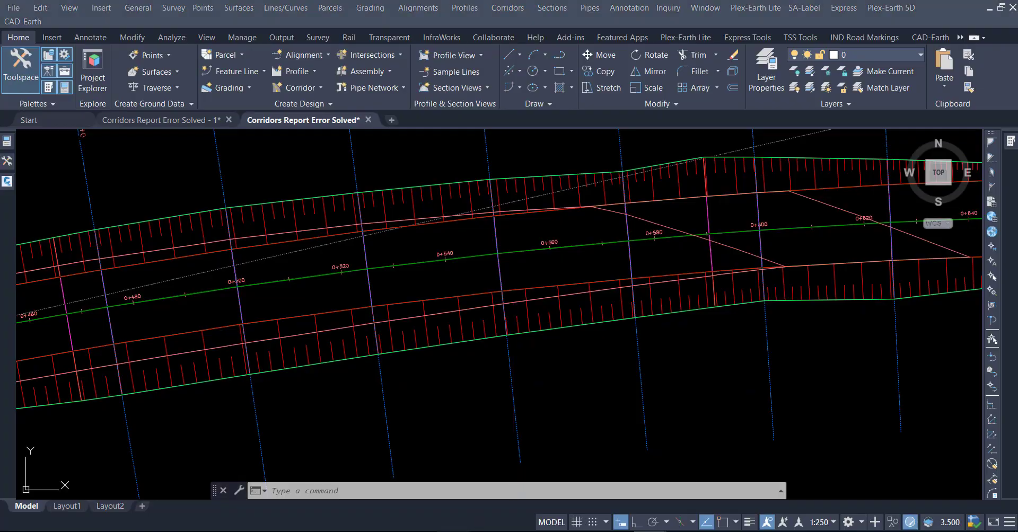
- Switch to Excel to copy the chainages in A2:A148, and select the corridor back in Civil 3D
{"action": "key", "text": "alt+Tab"}
{"action": "left_click", "coordinate": [51, 171]}
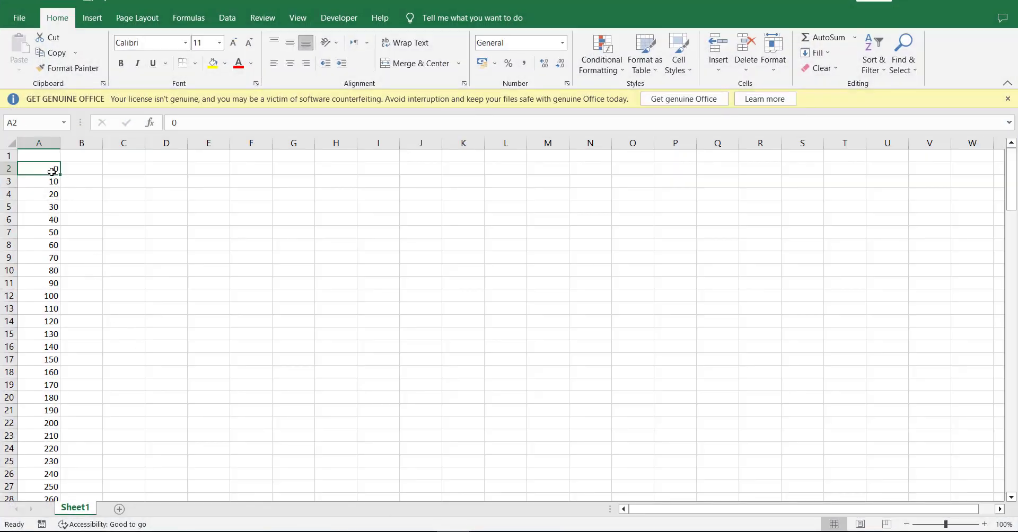
{"action": "key", "text": "ctrl+shift+Down"}
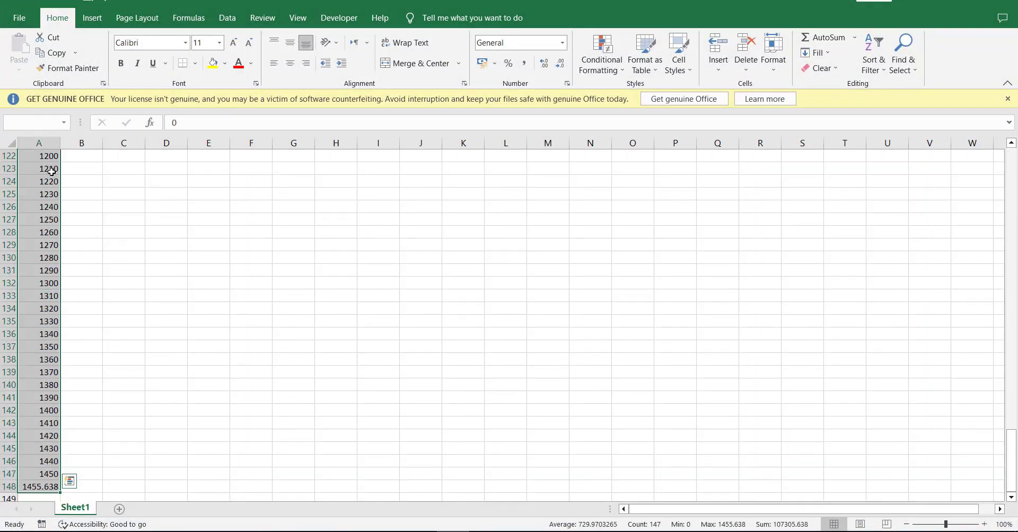
{"action": "key", "text": "ctrl+c"}
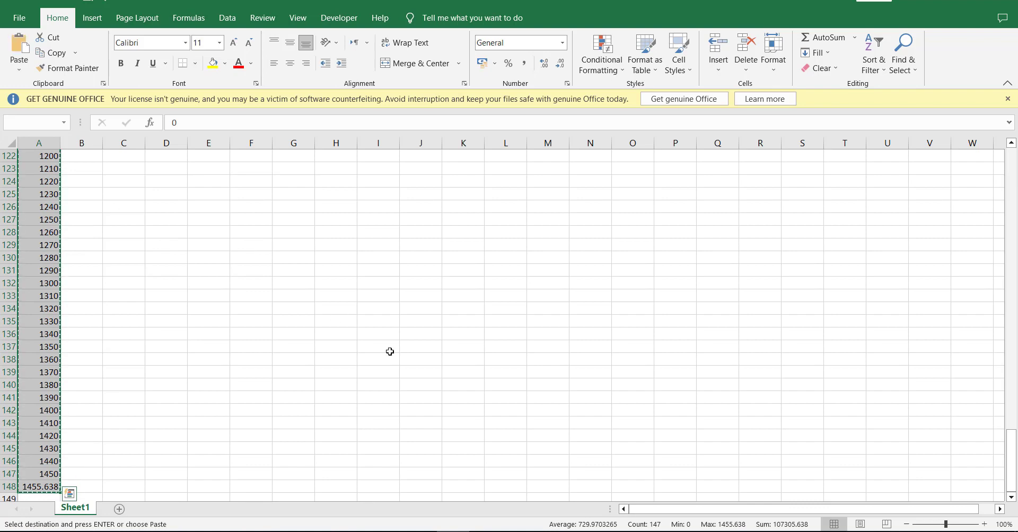
{"action": "right_click", "coordinate": [43, 271]}
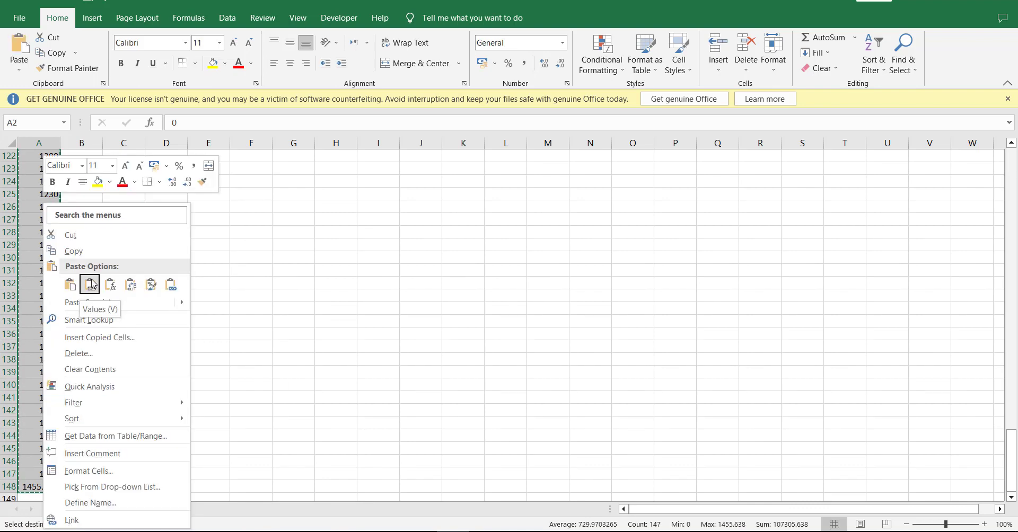
{"action": "scroll", "coordinate": [561, 419], "scroll_direction": "up", "scroll_amount": 20}
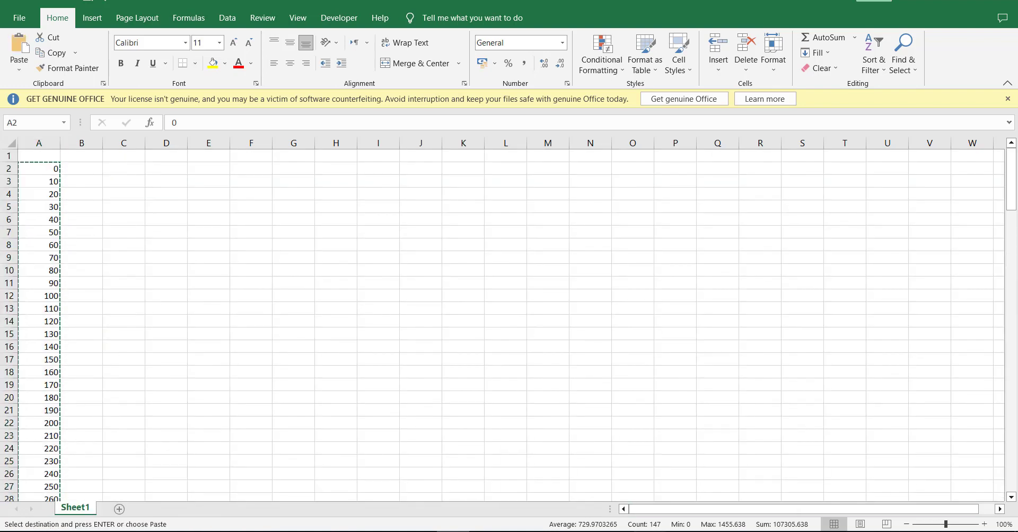
{"action": "key", "text": "alt+Tab"}
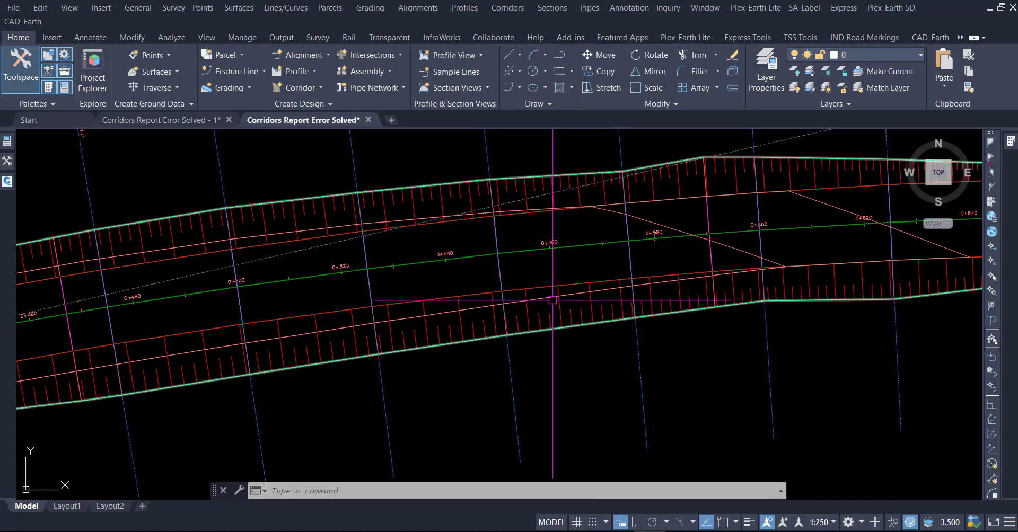
{"action": "left_click", "coordinate": [465, 328]}
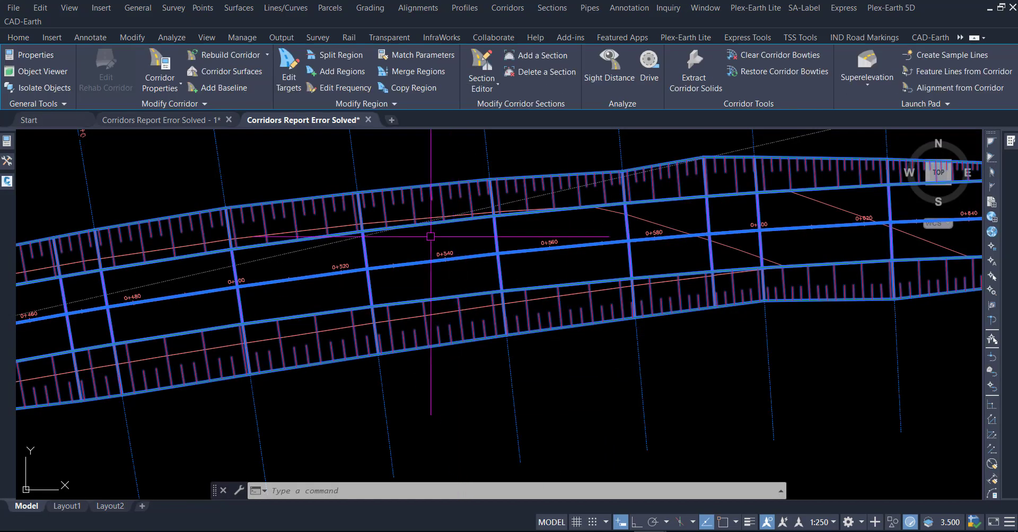
{"action": "left_click", "coordinate": [349, 89]}
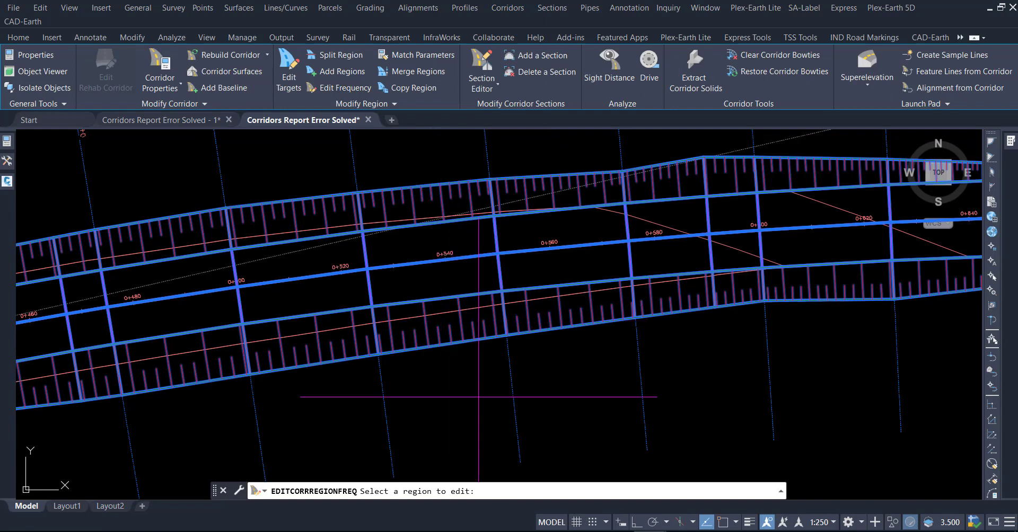
{"action": "right_click", "coordinate": [492, 493]}
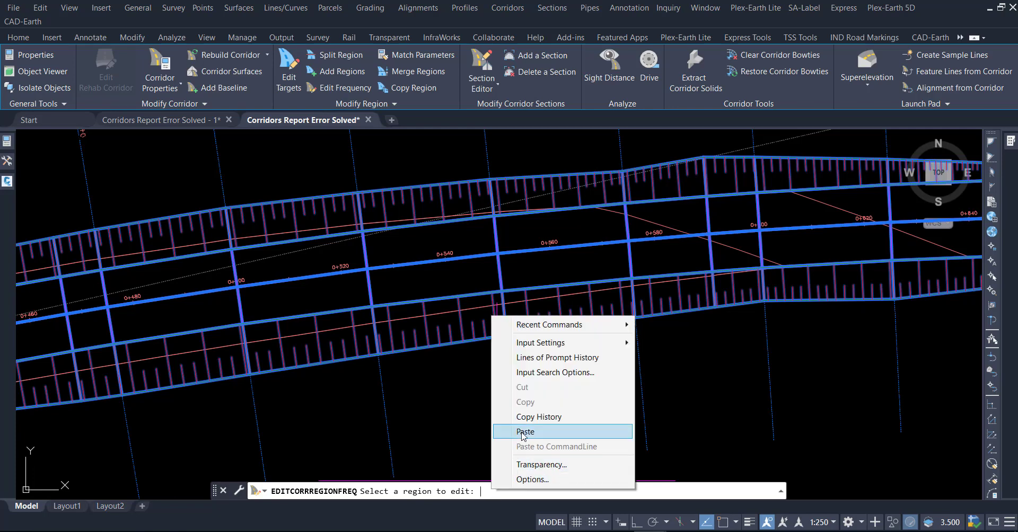
{"action": "key", "text": "Escape"}
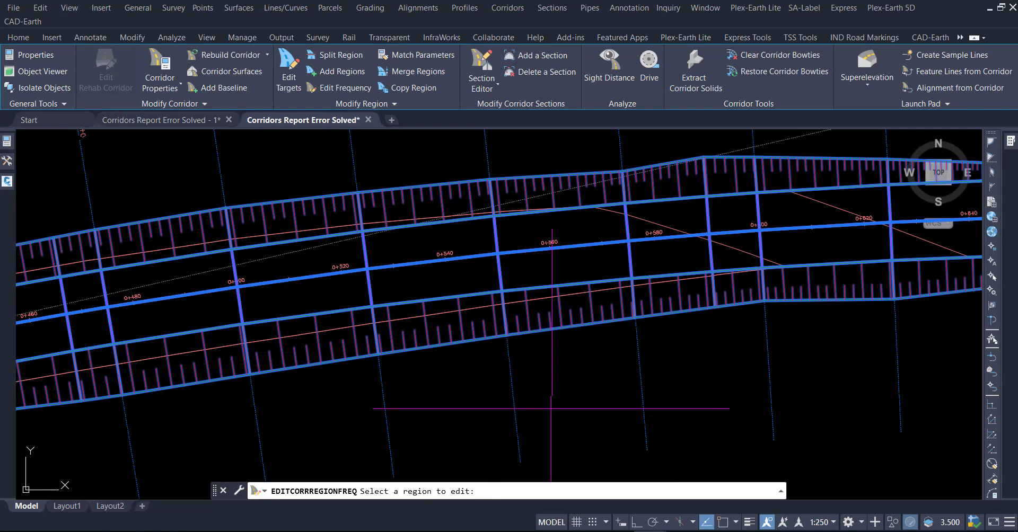
{"action": "key", "text": "Escape"}
{"action": "right_click", "coordinate": [545, 379]}
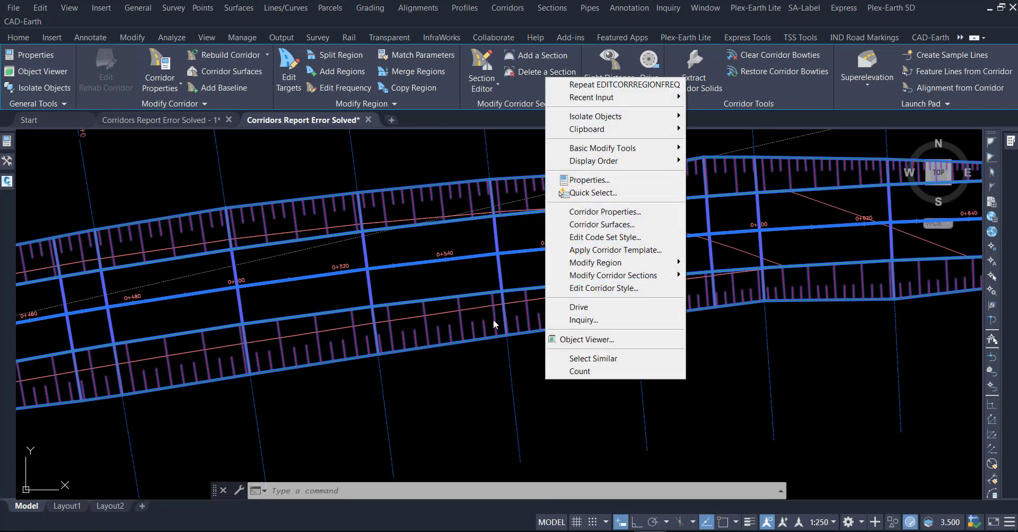
{"action": "left_click", "coordinate": [541, 434]}
{"action": "left_click", "coordinate": [531, 386]}
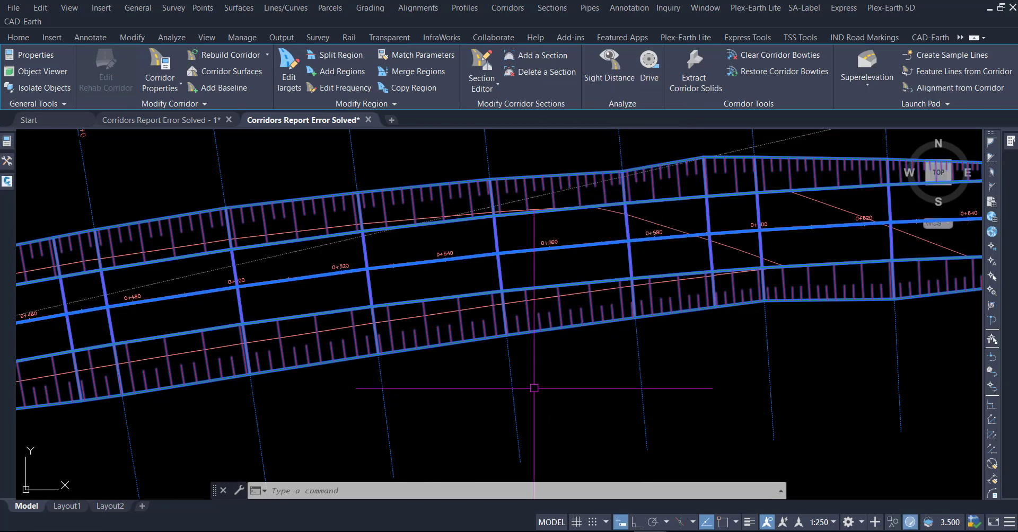
- Open the assembly frequency settings of the corridor region RG - Assembly test - (1)
{"action": "left_click", "coordinate": [345, 87]}
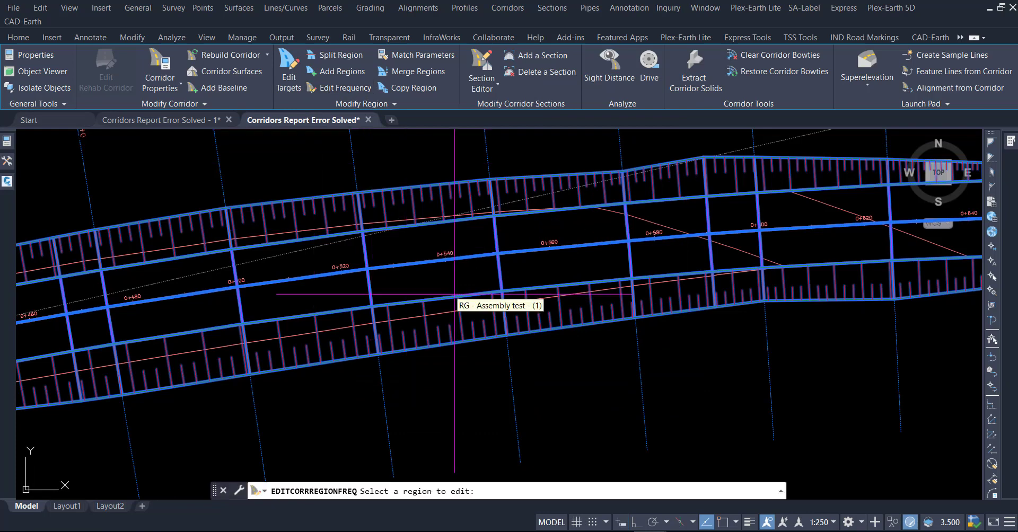
{"action": "right_click", "coordinate": [499, 491]}
{"action": "left_click", "coordinate": [530, 430]}
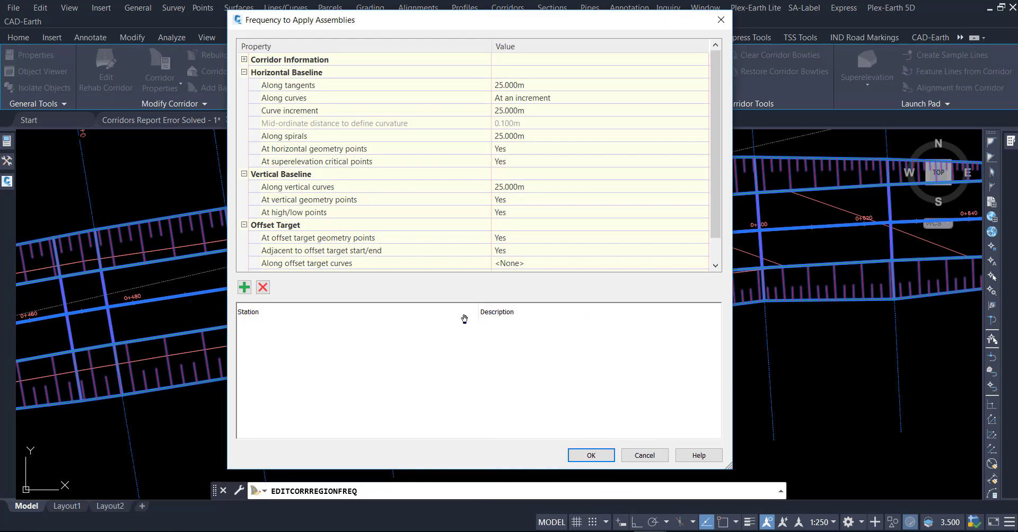
- Add the copied Excel chainages to the region's additional station list, and review the entries down to 1+455.64 m
{"action": "left_click", "coordinate": [244, 288]}
{"action": "left_click", "coordinate": [454, 391]}
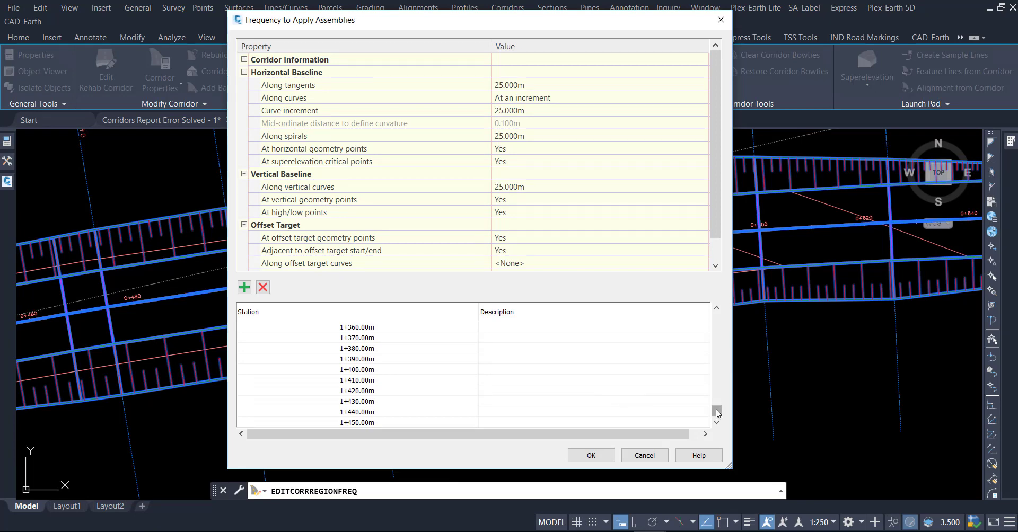
{"action": "left_click_drag", "start_coordinate": [716, 413], "coordinate": [717, 317]}
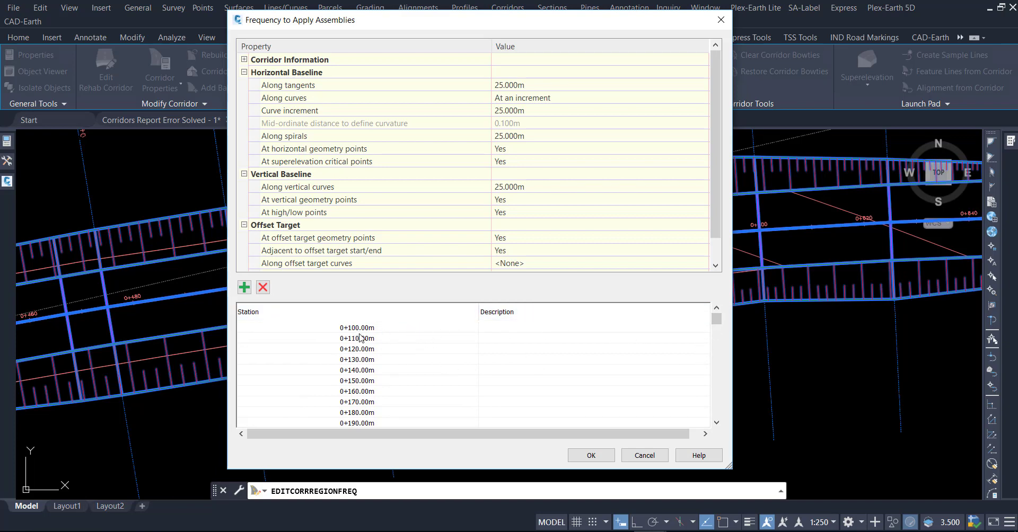
{"action": "scroll", "coordinate": [370, 359], "scroll_direction": "down", "scroll_amount": 2}
{"action": "scroll", "coordinate": [370, 359], "scroll_direction": "up", "scroll_amount": 2}
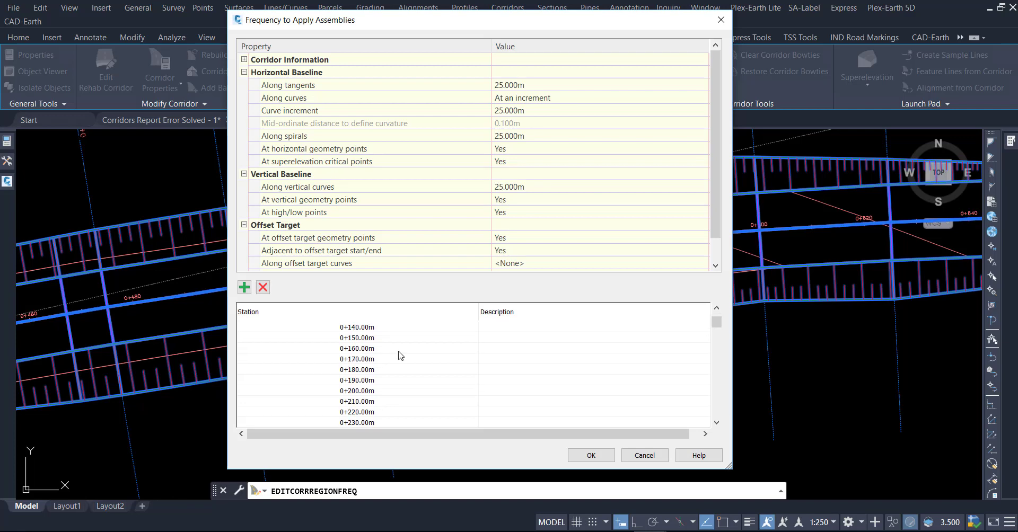
{"action": "scroll", "coordinate": [393, 345], "scroll_direction": "down", "scroll_amount": 5}
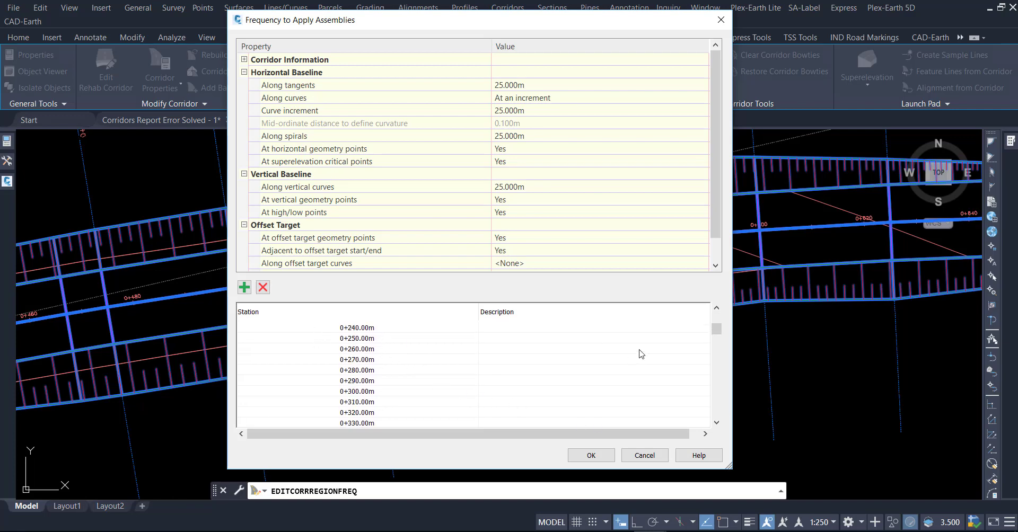
{"action": "scroll", "coordinate": [641, 355], "scroll_direction": "up", "scroll_amount": 5}
{"action": "left_click", "coordinate": [356, 328]}
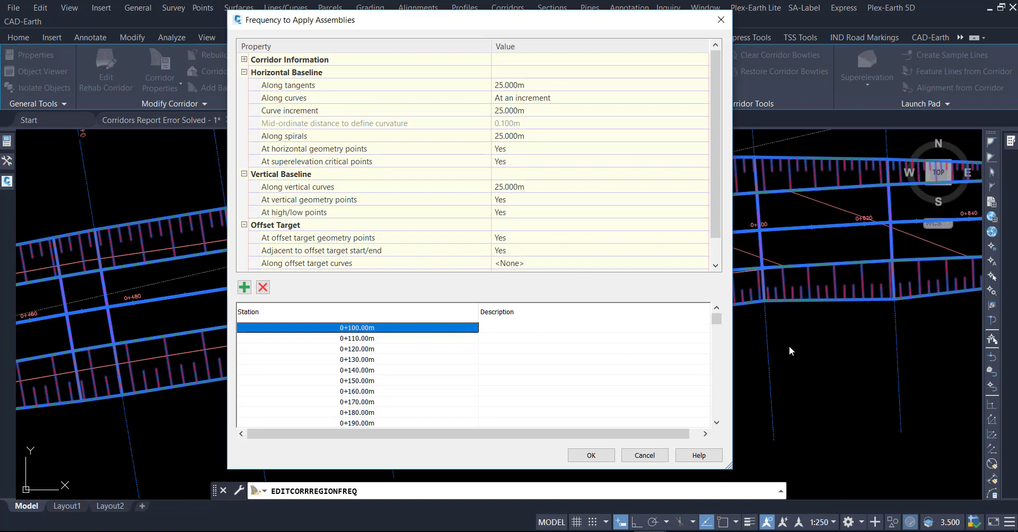
{"action": "left_click_drag", "start_coordinate": [716, 319], "coordinate": [717, 421]}
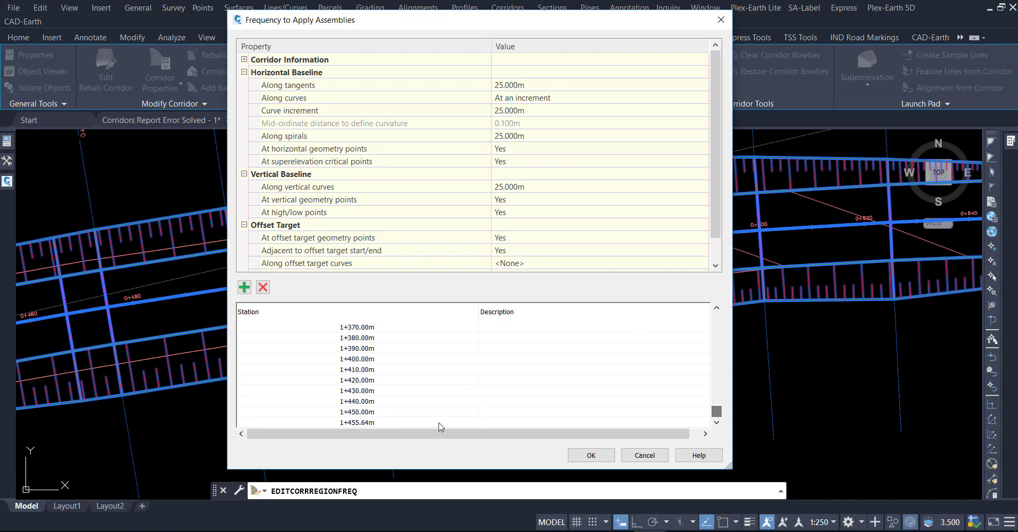
- Delete all the added stations from the region's additional station list
{"action": "left_click", "coordinate": [251, 315]}
{"action": "left_click", "coordinate": [262, 288]}
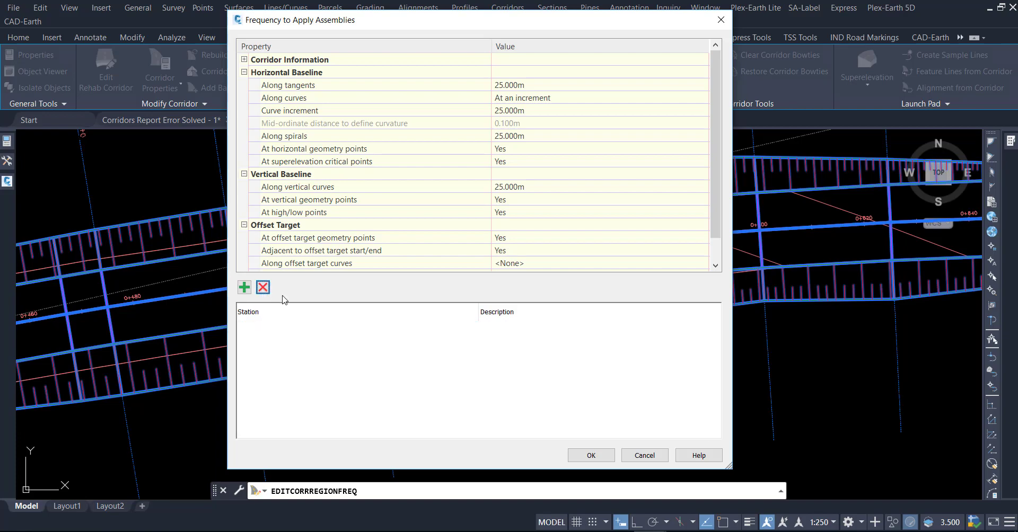
- Switch to Excel, copy the chainage list in A2:A148 again, and return to the Civil 3D drawing
{"action": "key", "text": "alt+Tab"}
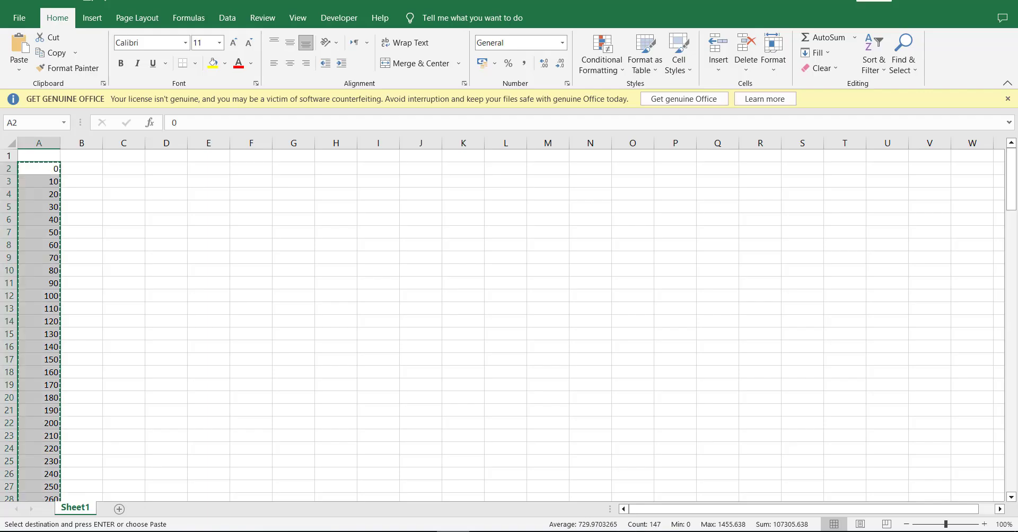
{"action": "left_click", "coordinate": [60, 172]}
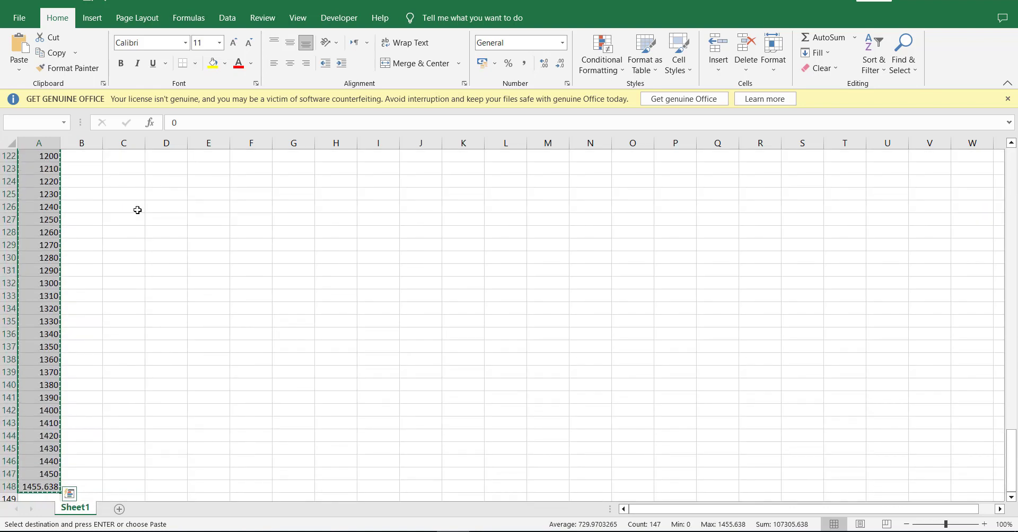
{"action": "right_click", "coordinate": [50, 187]}
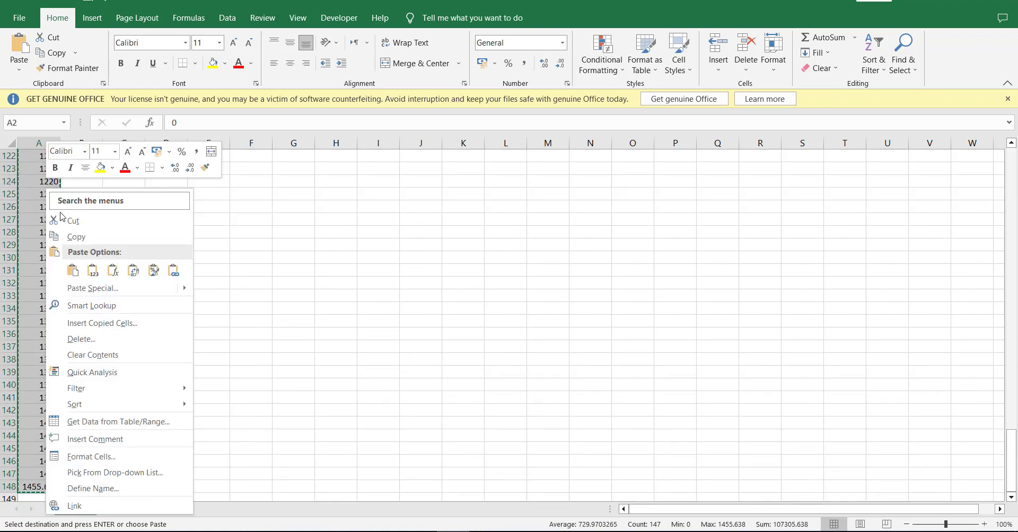
{"action": "left_click", "coordinate": [80, 242]}
{"action": "mouse_move", "coordinate": [652, 524]}
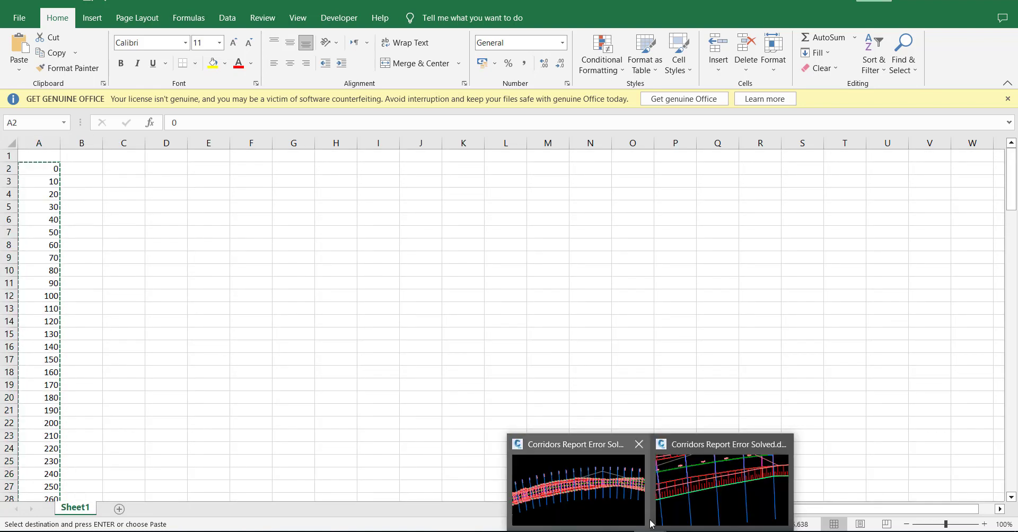
{"action": "left_click", "coordinate": [626, 488]}
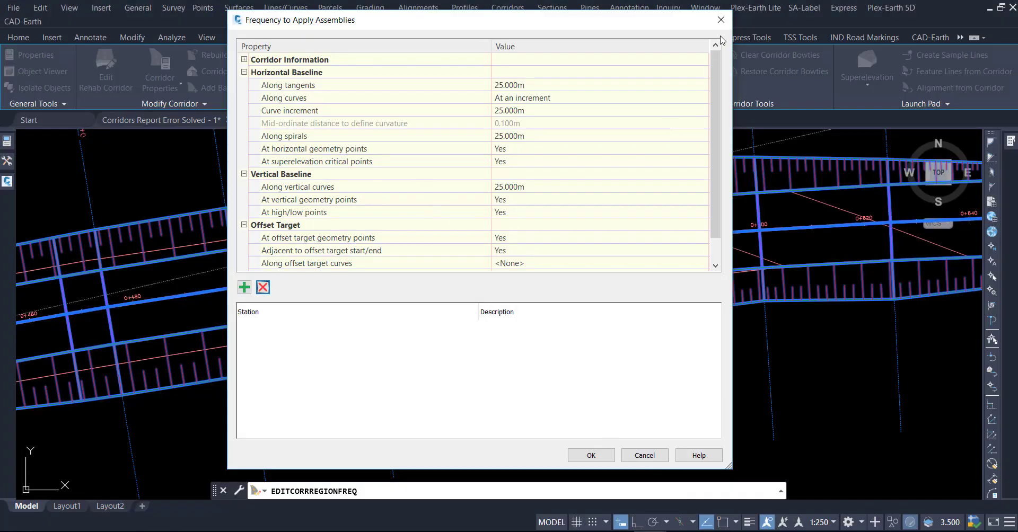
- Paste the copied chainages into the region's additional station list, apply the frequency settings, and end the region editing command
{"action": "left_click", "coordinate": [721, 22]}
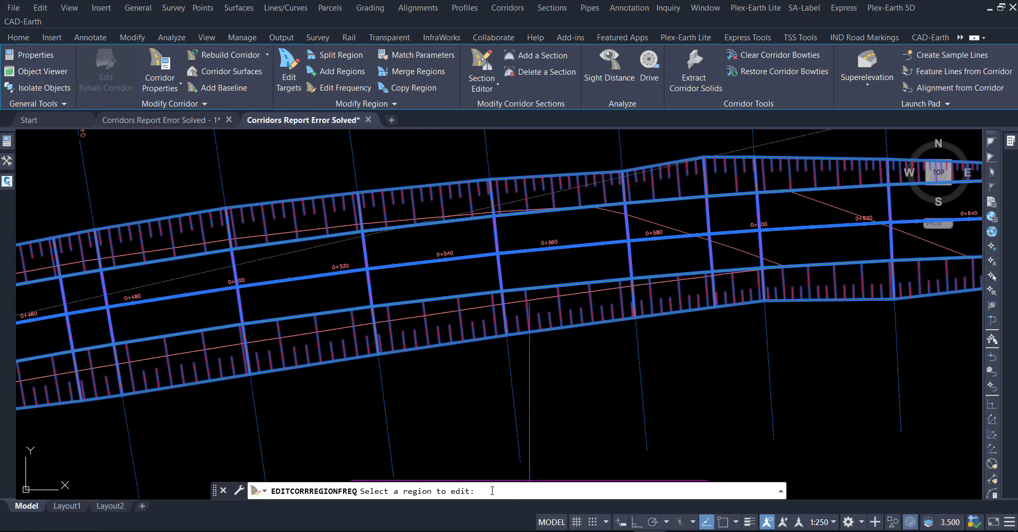
{"action": "right_click", "coordinate": [491, 490]}
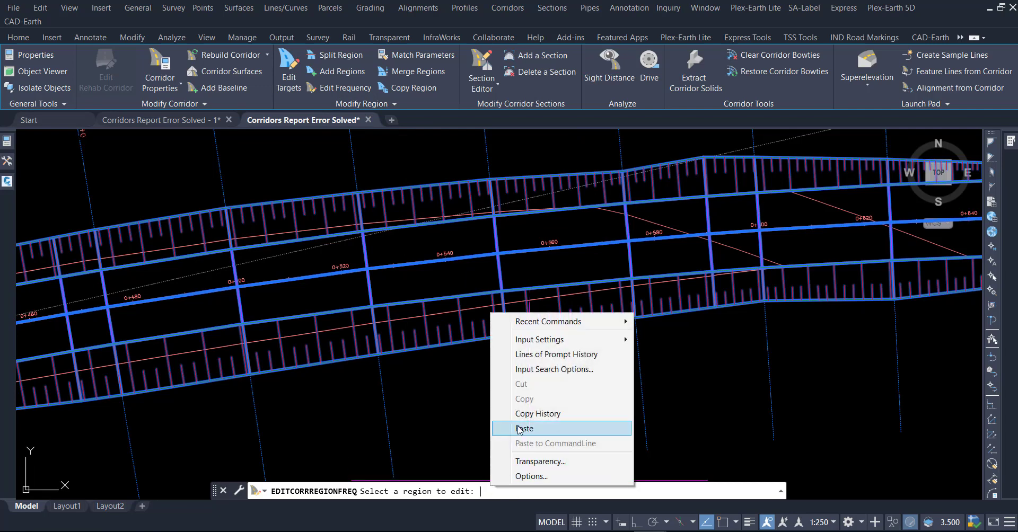
{"action": "left_click", "coordinate": [519, 430]}
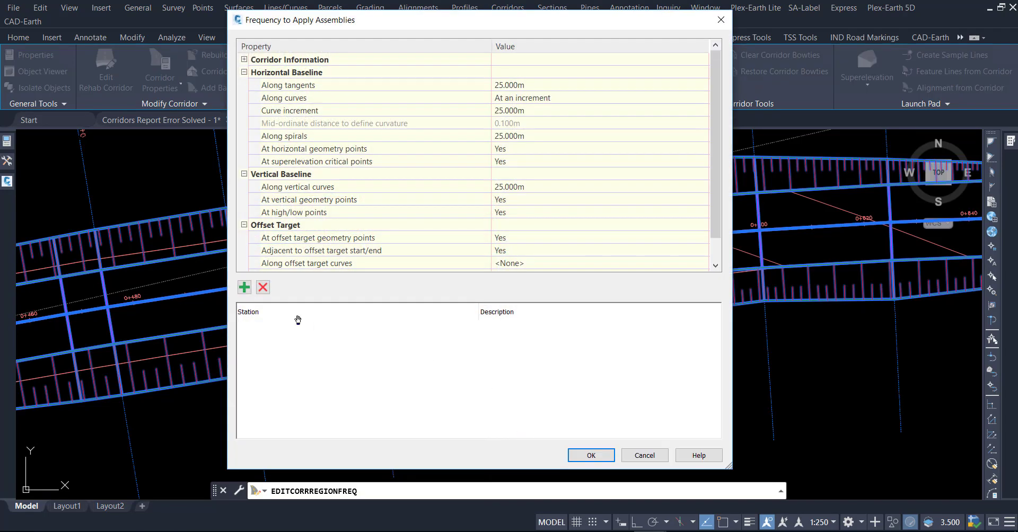
{"action": "key", "text": "Return"}
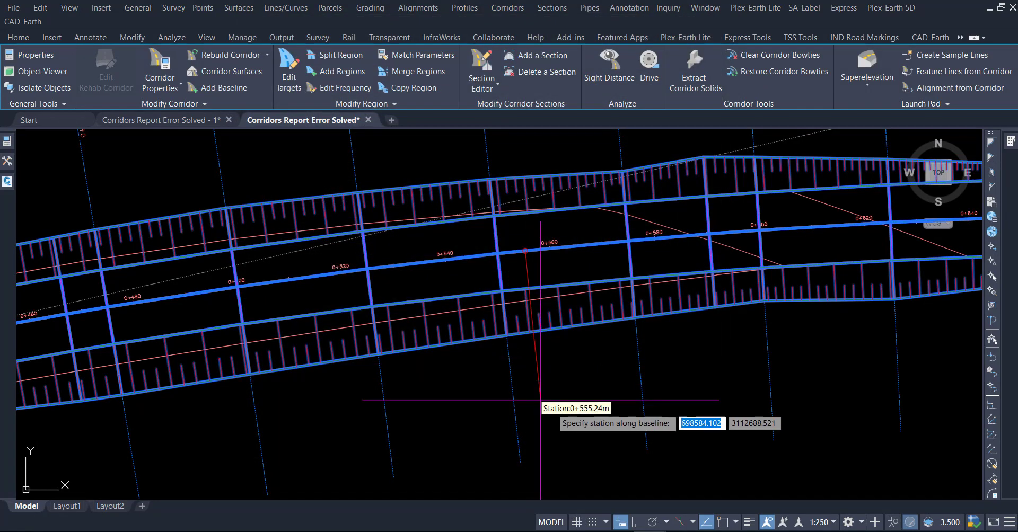
{"action": "left_click", "coordinate": [537, 399]}
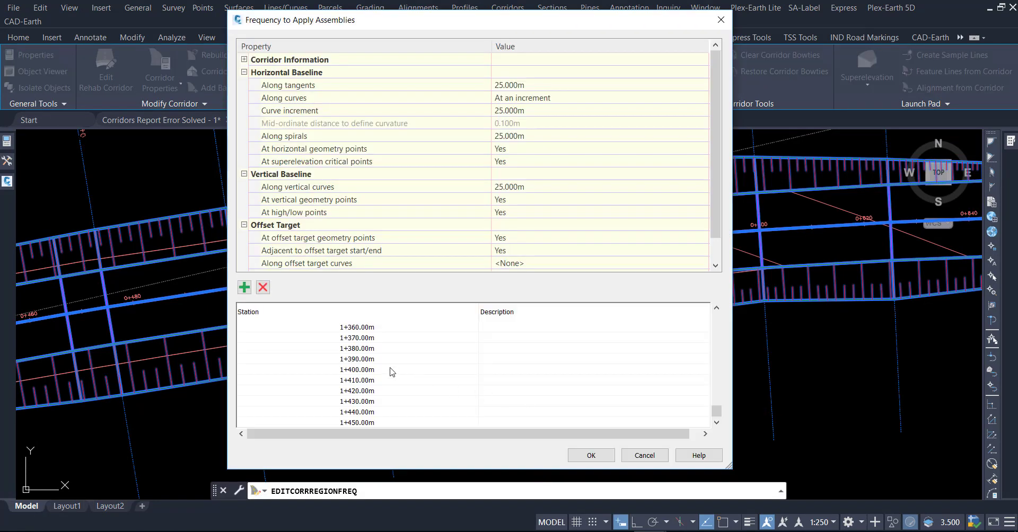
{"action": "left_click_drag", "start_coordinate": [717, 401], "coordinate": [721, 318]}
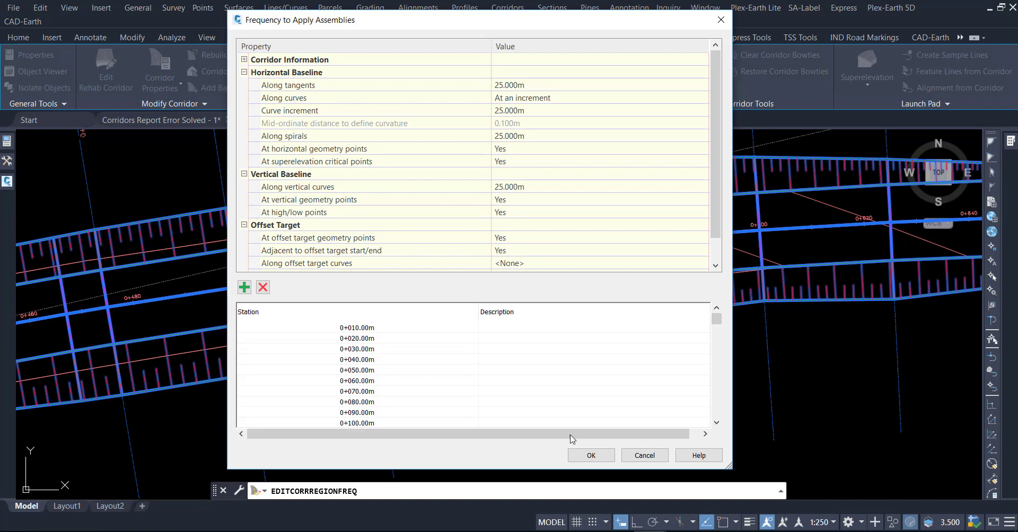
{"action": "left_click", "coordinate": [592, 457]}
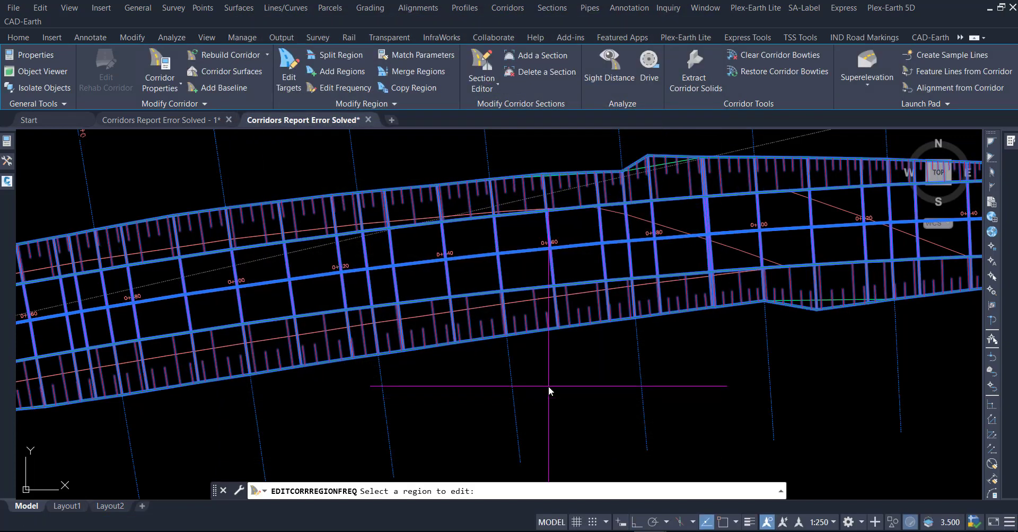
{"action": "key", "text": "Escape"}
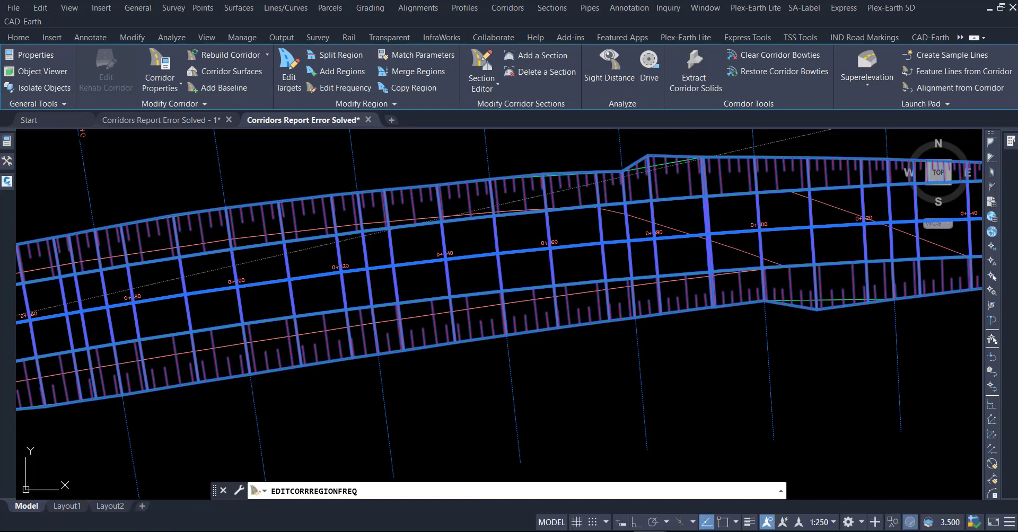
{"action": "key", "text": "Escape"}
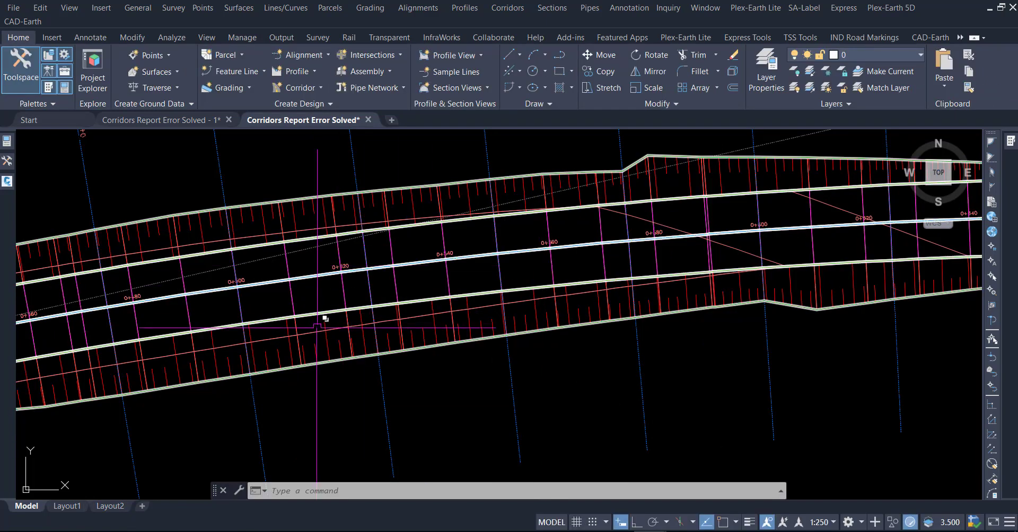
- Check the additional stations of region RG - Assembly test - (1) through the corridor properties, and leave without changes
{"action": "left_click", "coordinate": [329, 345]}
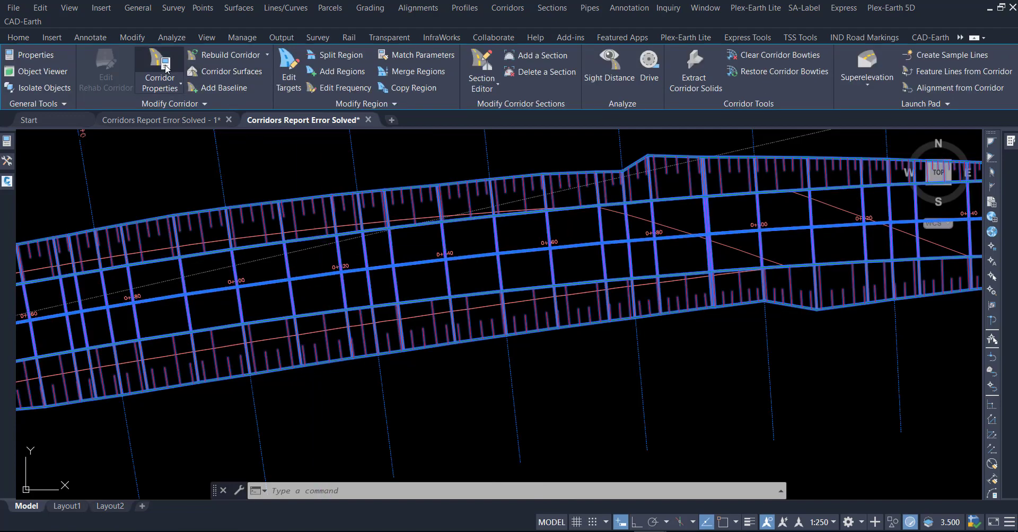
{"action": "left_click", "coordinate": [159, 66]}
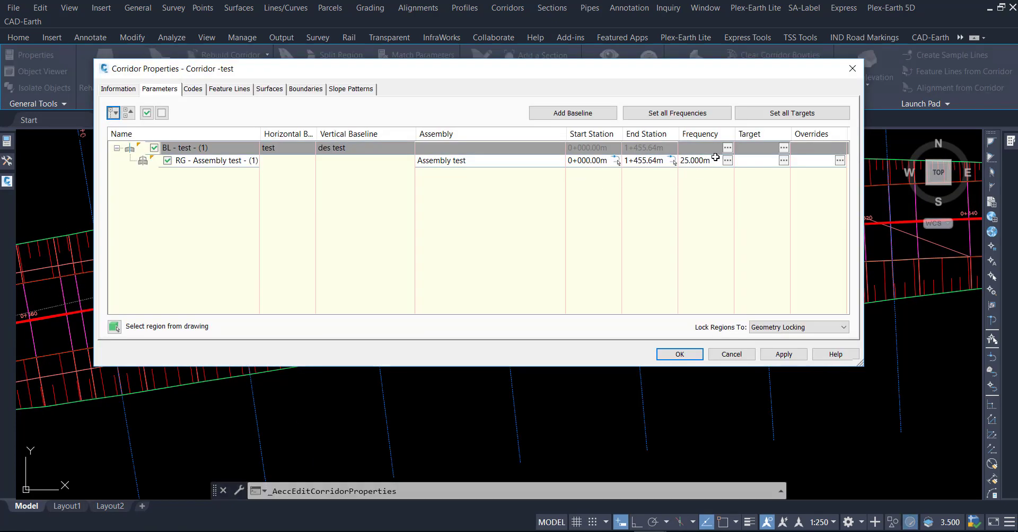
{"action": "left_click", "coordinate": [728, 160]}
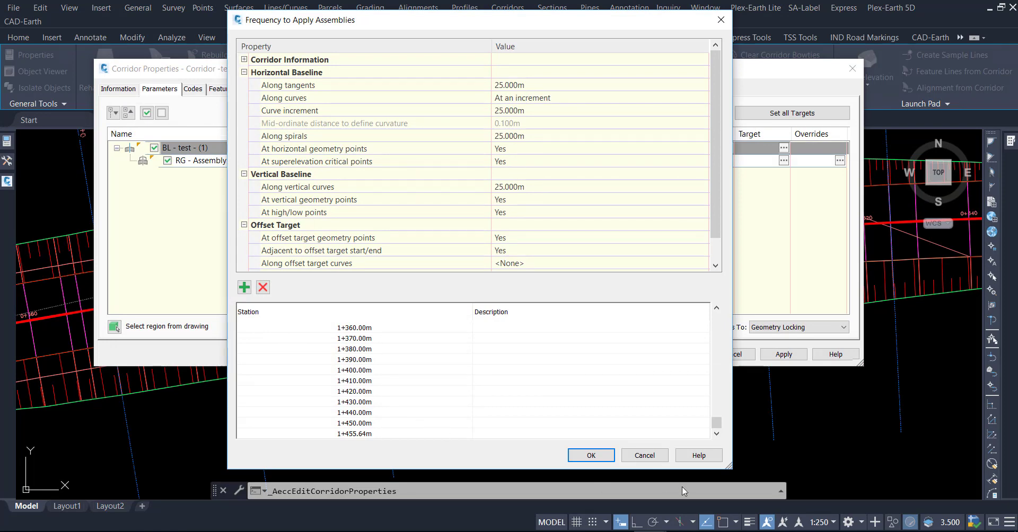
{"action": "left_click", "coordinate": [642, 457]}
{"action": "left_click", "coordinate": [732, 354]}
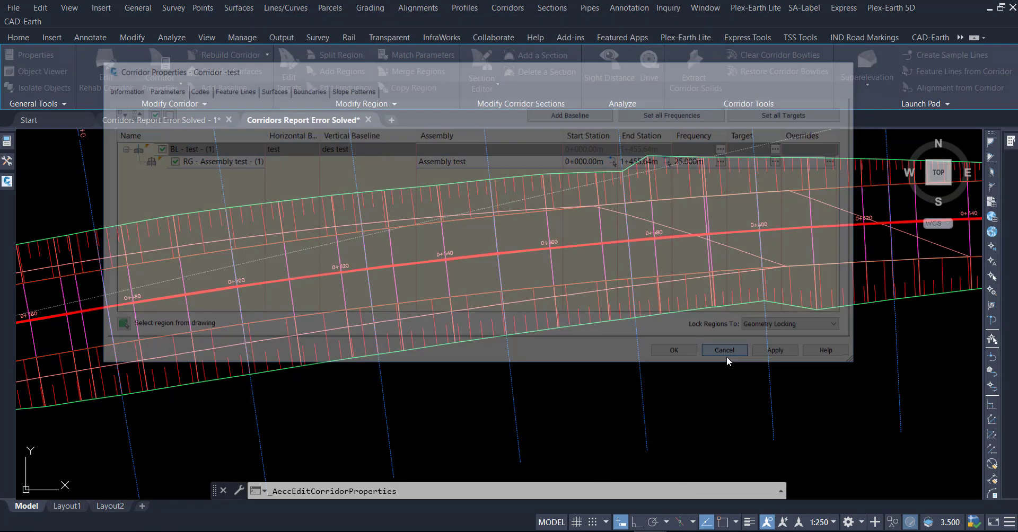
- Create the Section Points Report for Corridor -test along the test alignment with a station interval of 10
{"action": "left_click", "coordinate": [6, 160]}
{"action": "left_click", "coordinate": [109, 257]}
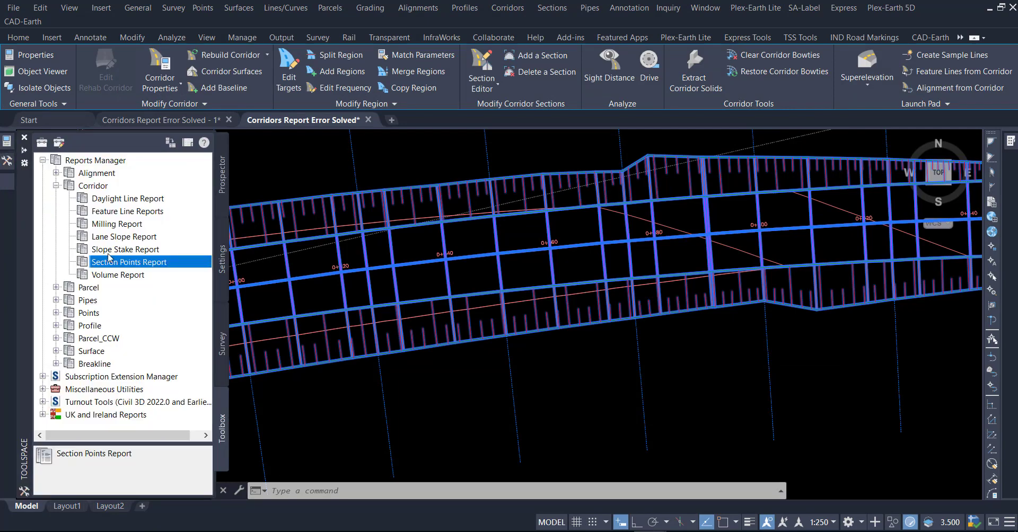
{"action": "right_click", "coordinate": [132, 266]}
{"action": "left_click", "coordinate": [159, 272]}
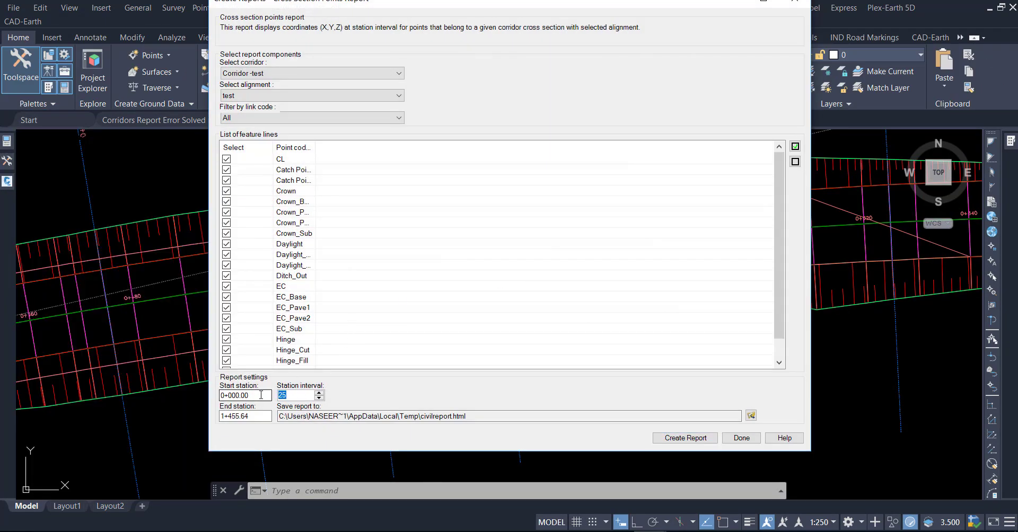
{"action": "left_click", "coordinate": [675, 438]}
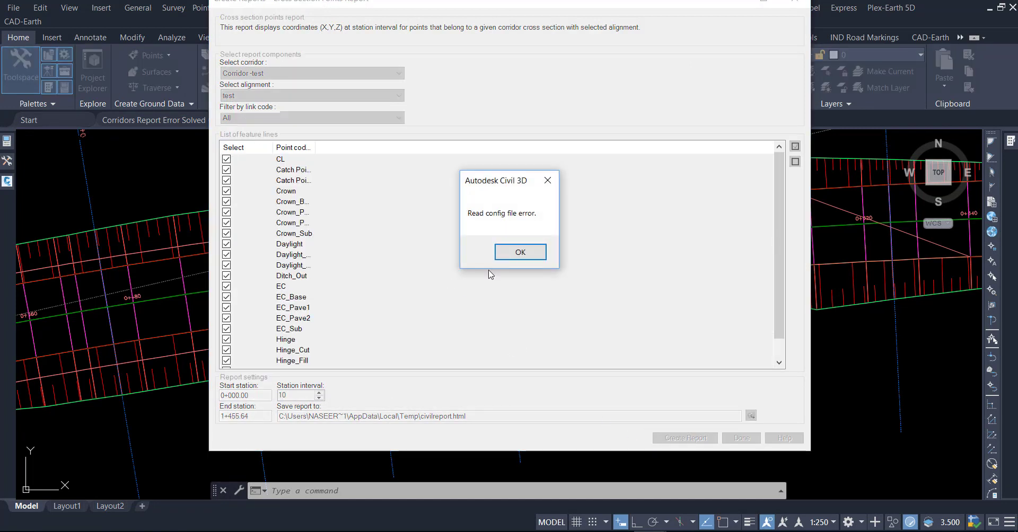
{"action": "key", "text": "Return"}
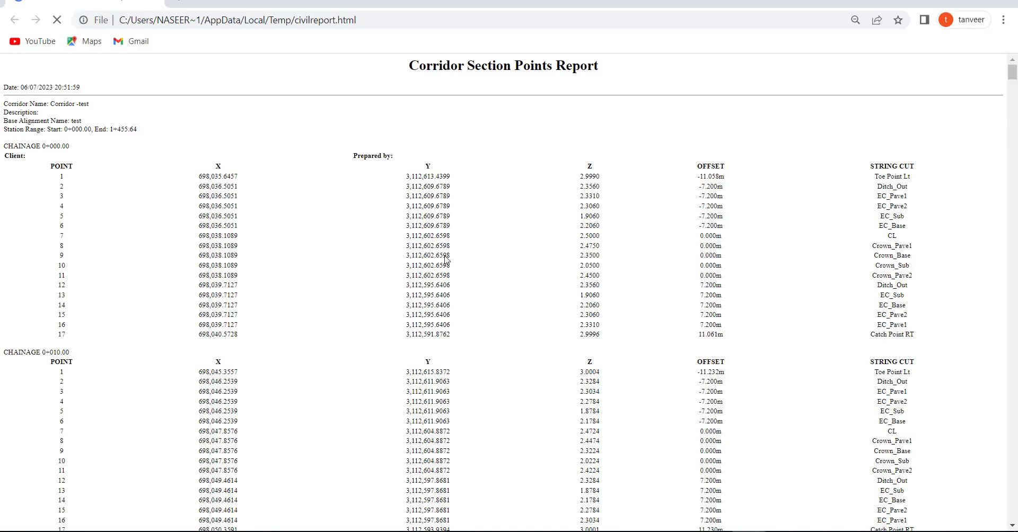
- Review the point data at each chainage in the report down to about 0+740, and close the report and its setup dialog
{"action": "scroll", "coordinate": [399, 285], "scroll_direction": "down", "scroll_amount": 1}
{"action": "scroll", "coordinate": [398, 284], "scroll_direction": "down", "scroll_amount": 20}
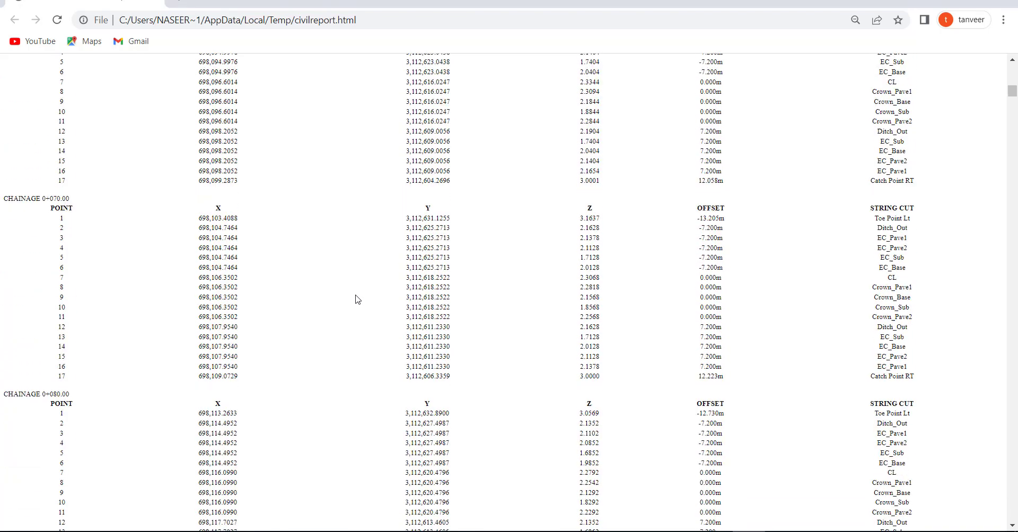
{"action": "scroll", "coordinate": [351, 317], "scroll_direction": "down", "scroll_amount": 20}
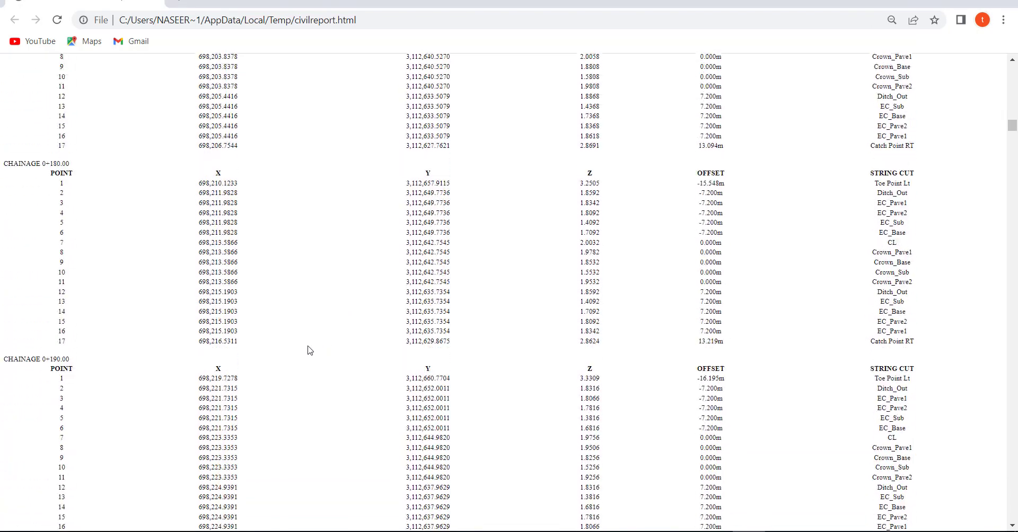
{"action": "scroll", "coordinate": [309, 353], "scroll_direction": "down", "scroll_amount": 20}
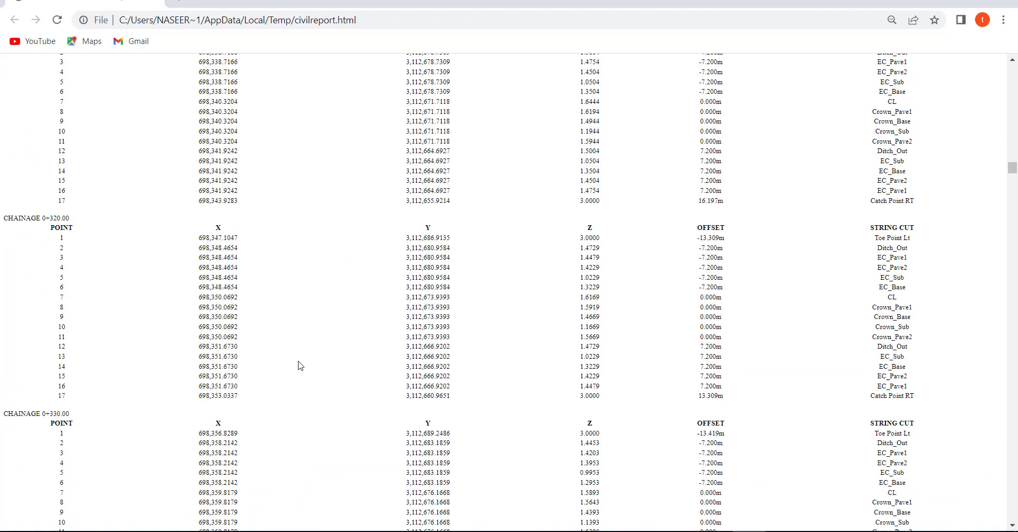
{"action": "scroll", "coordinate": [299, 365], "scroll_direction": "down", "scroll_amount": 20}
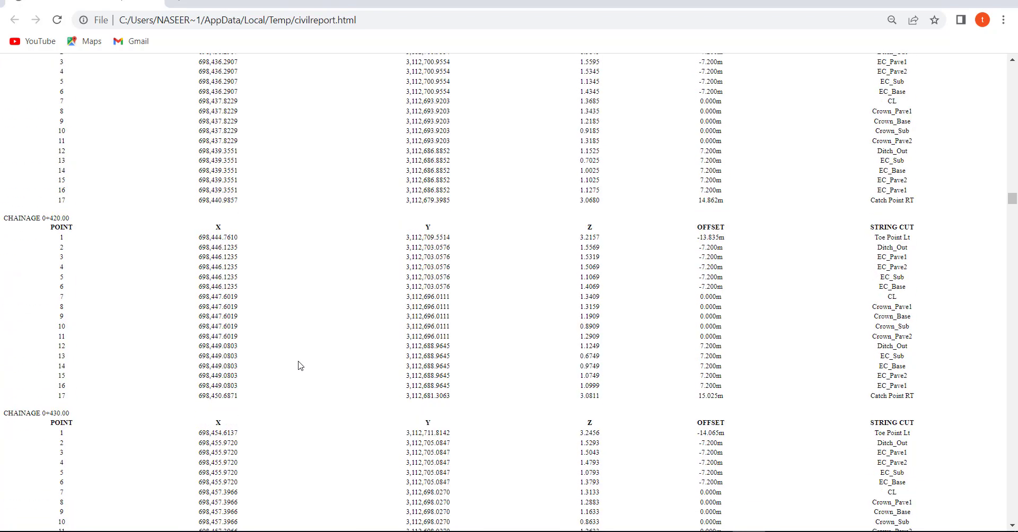
{"action": "scroll", "coordinate": [299, 365], "scroll_direction": "down", "scroll_amount": 20}
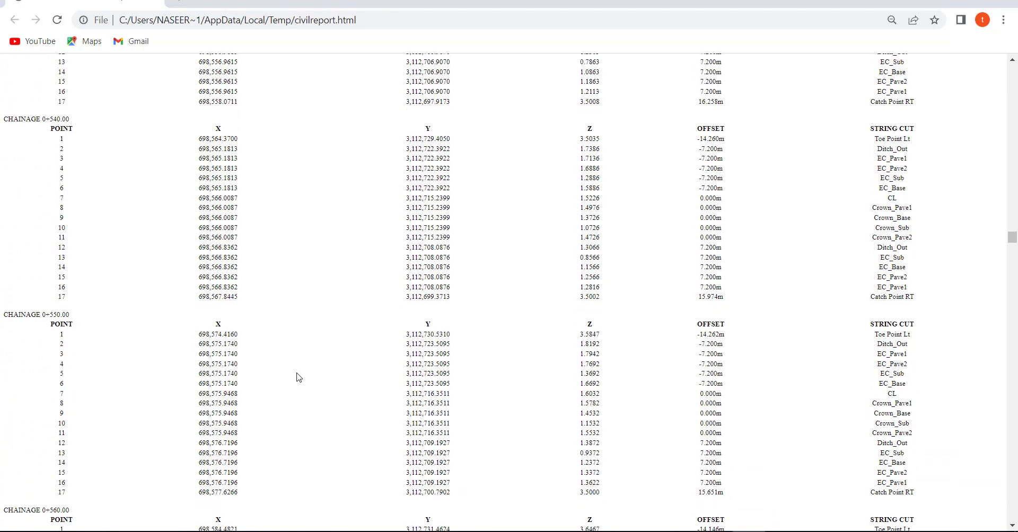
{"action": "scroll", "coordinate": [300, 381], "scroll_direction": "down", "scroll_amount": 20}
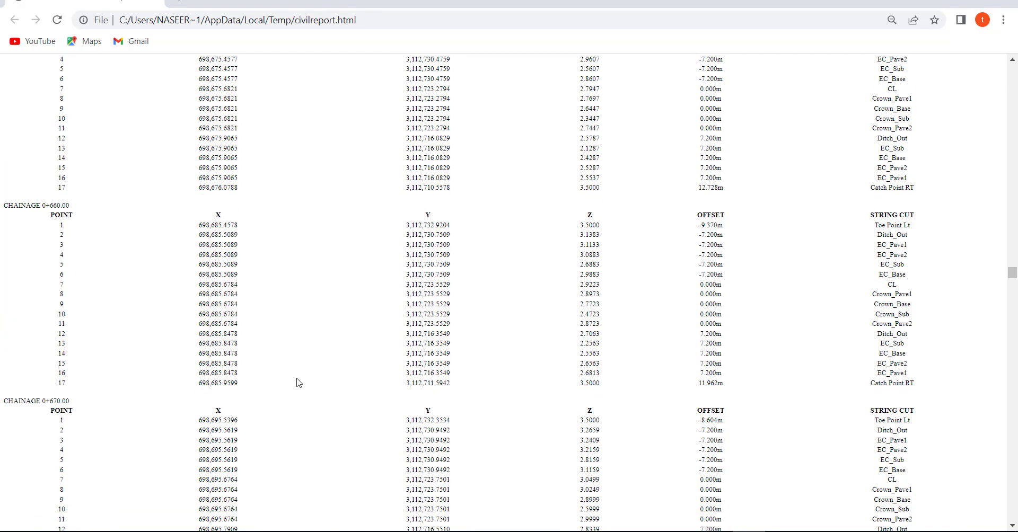
{"action": "scroll", "coordinate": [298, 382], "scroll_direction": "down", "scroll_amount": 15}
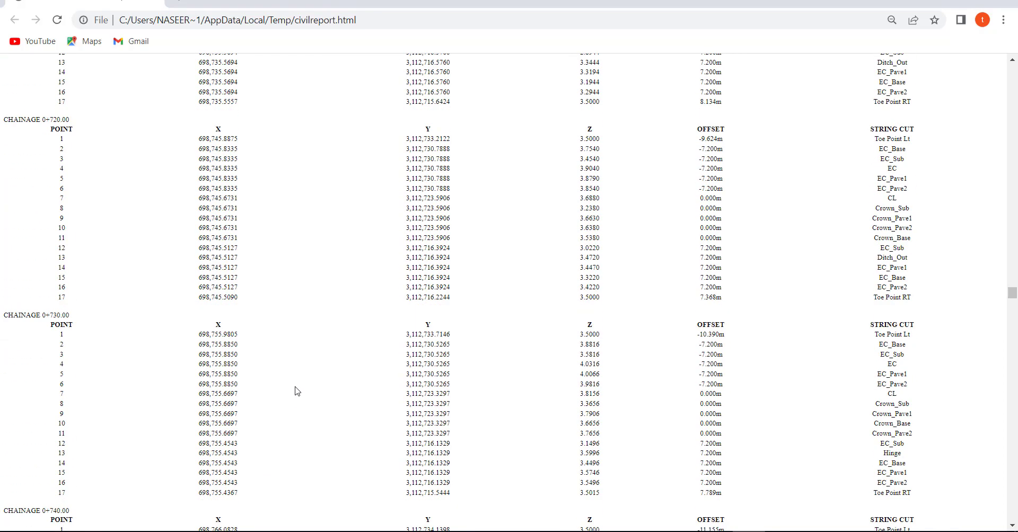
{"action": "left_click", "coordinate": [999, 1]}
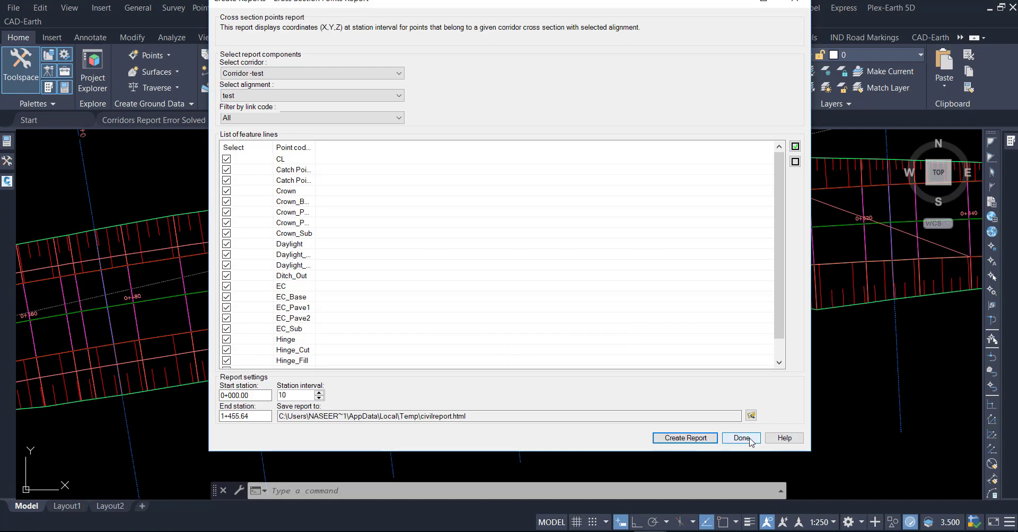
{"action": "left_click", "coordinate": [741, 438]}
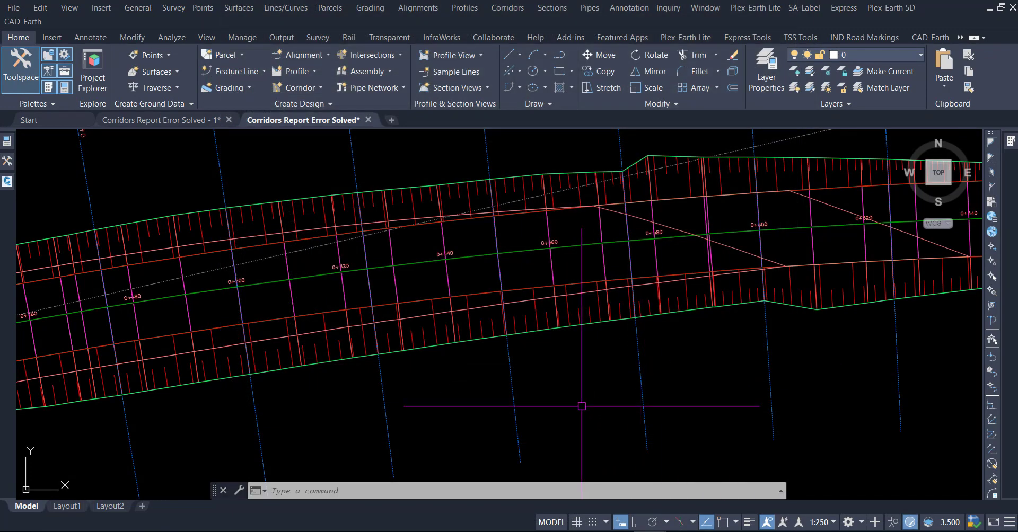
- Reopen the corridor properties and inspect the region's frequency values and additional stations without changing them
{"action": "left_click", "coordinate": [482, 317]}
{"action": "left_click", "coordinate": [469, 326]}
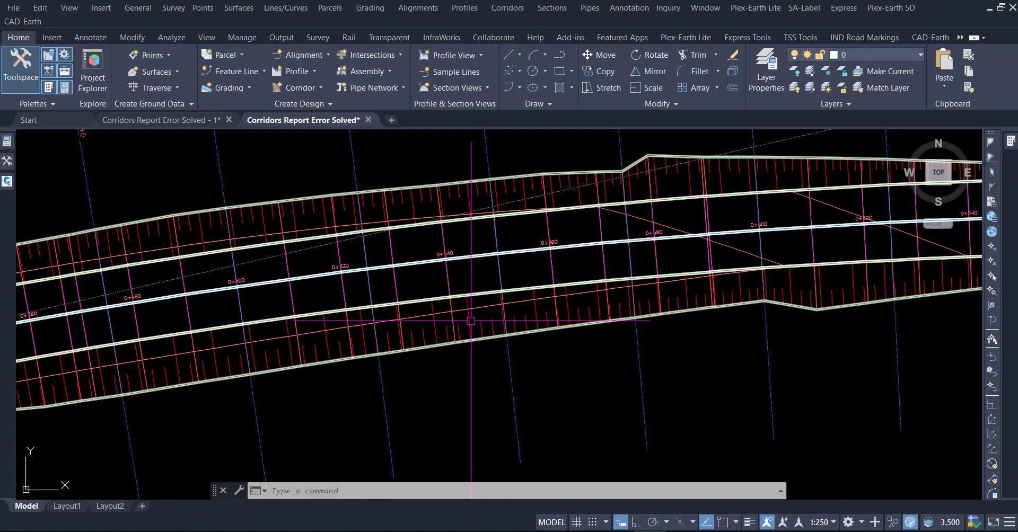
{"action": "left_click", "coordinate": [159, 66]}
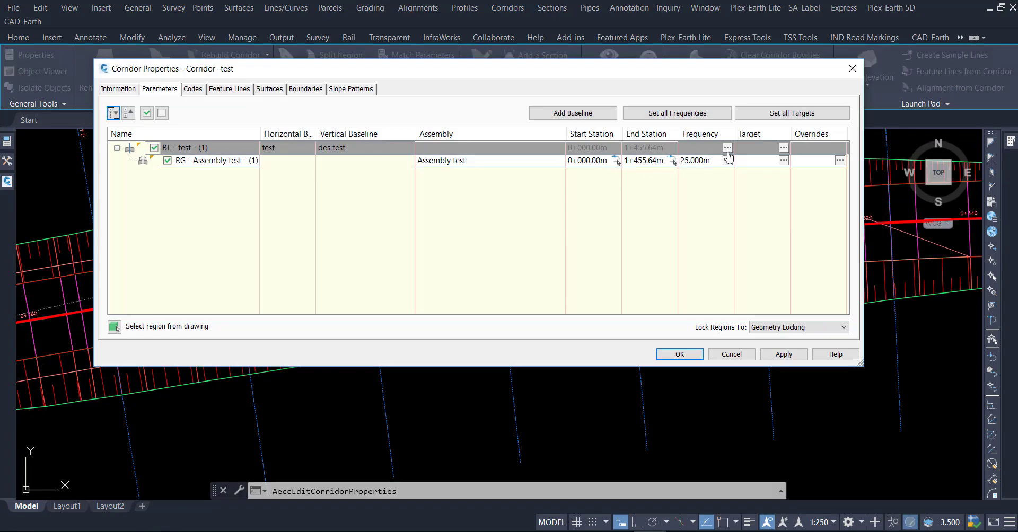
{"action": "left_click", "coordinate": [727, 160]}
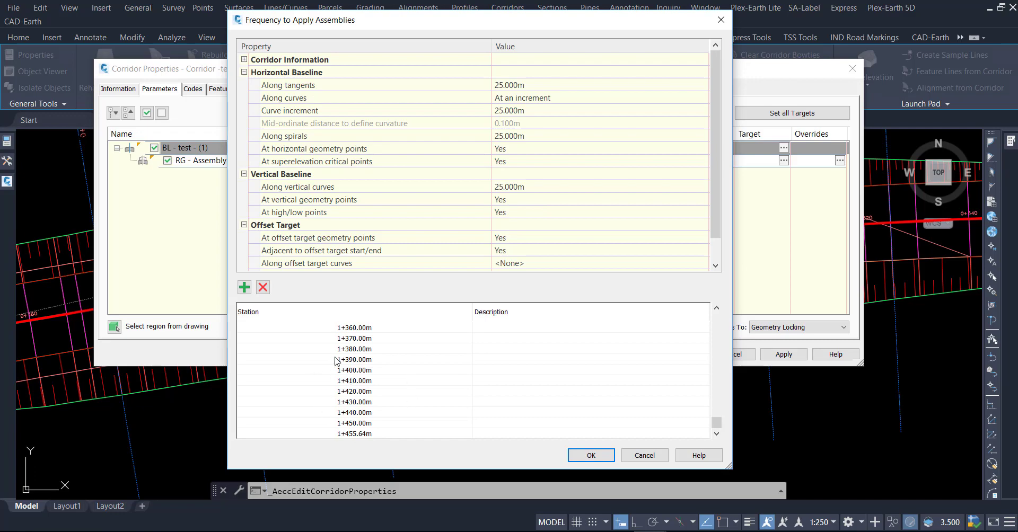
{"action": "left_click", "coordinate": [644, 457]}
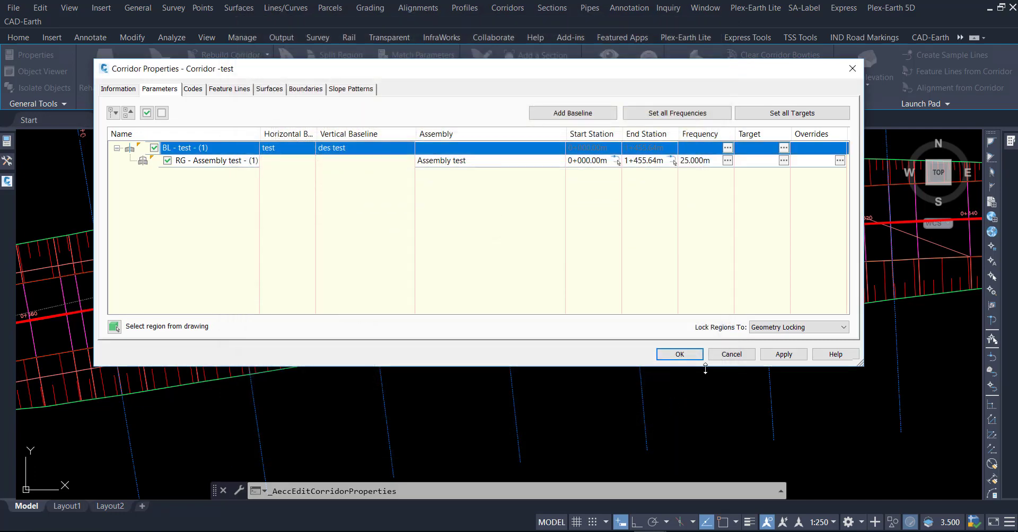
- Close the corridor properties without changes and switch to the Corridors Report Error Solved - 1 drawing
{"action": "left_click", "coordinate": [732, 360]}
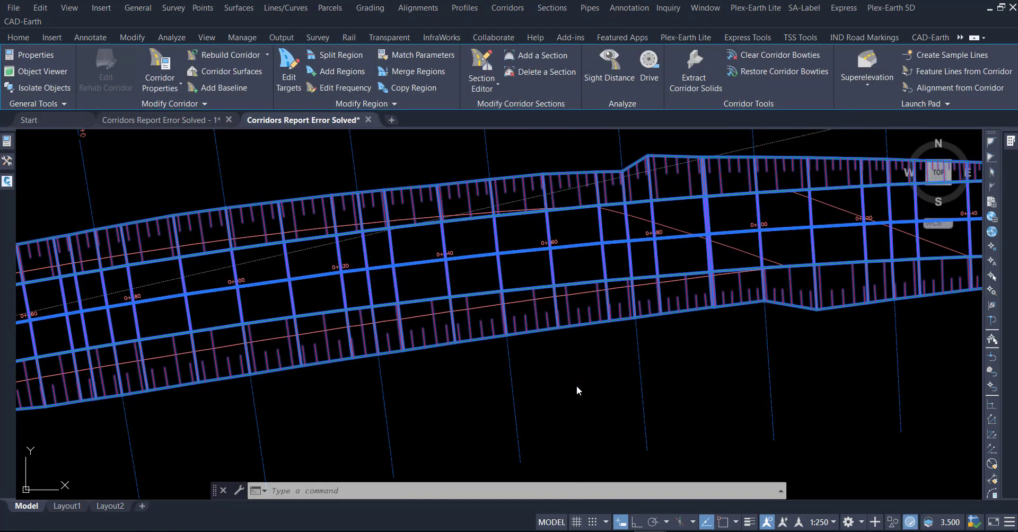
{"action": "key", "text": "Escape"}
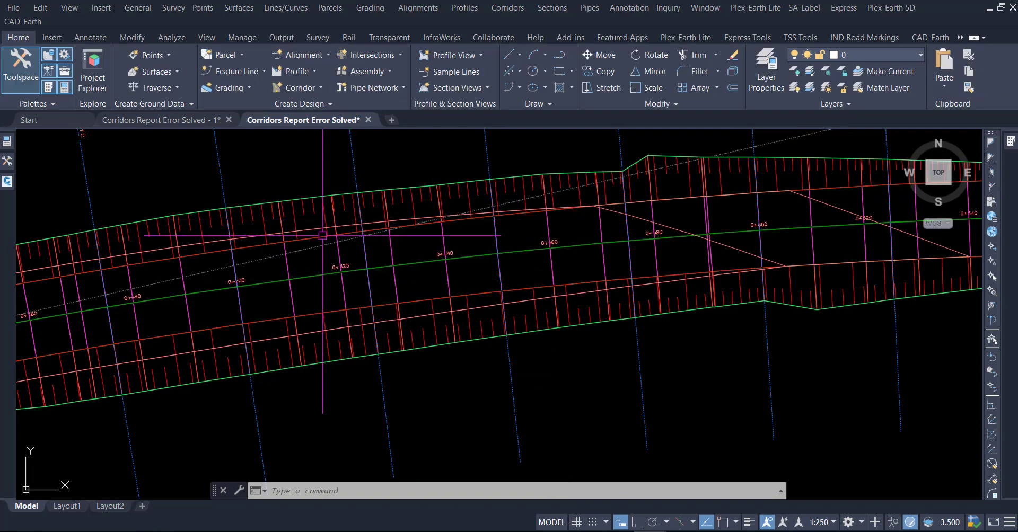
{"action": "scroll", "coordinate": [541, 374], "scroll_direction": "down", "scroll_amount": 2}
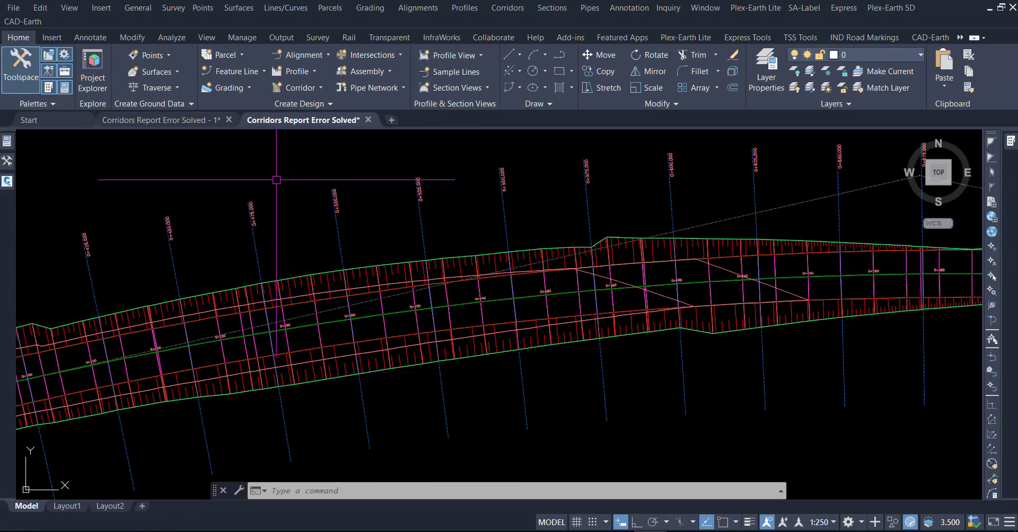
{"action": "left_click", "coordinate": [189, 122]}
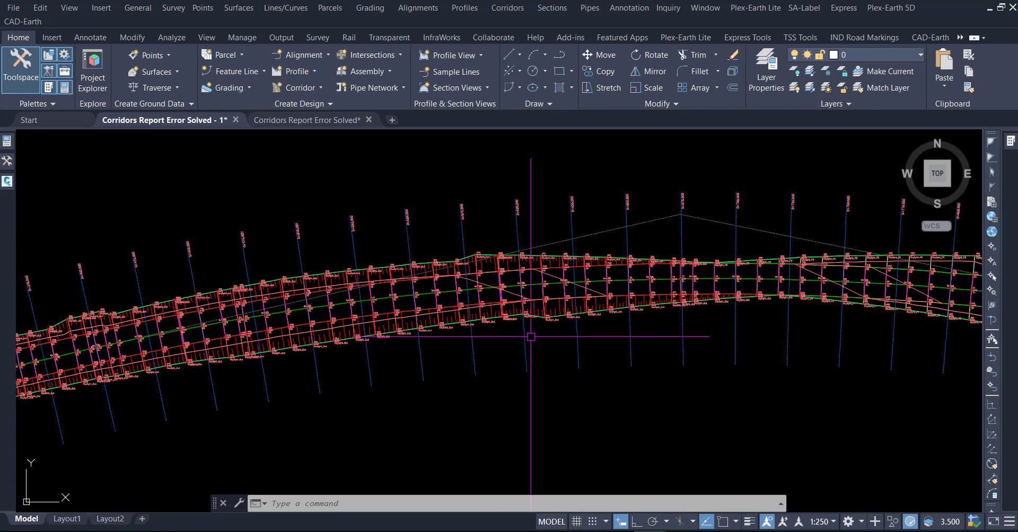
- Select the corridor and open the settings for creating COGO points from it
{"action": "scroll", "coordinate": [544, 299], "scroll_direction": "up", "scroll_amount": 3}
{"action": "left_click", "coordinate": [566, 263]}
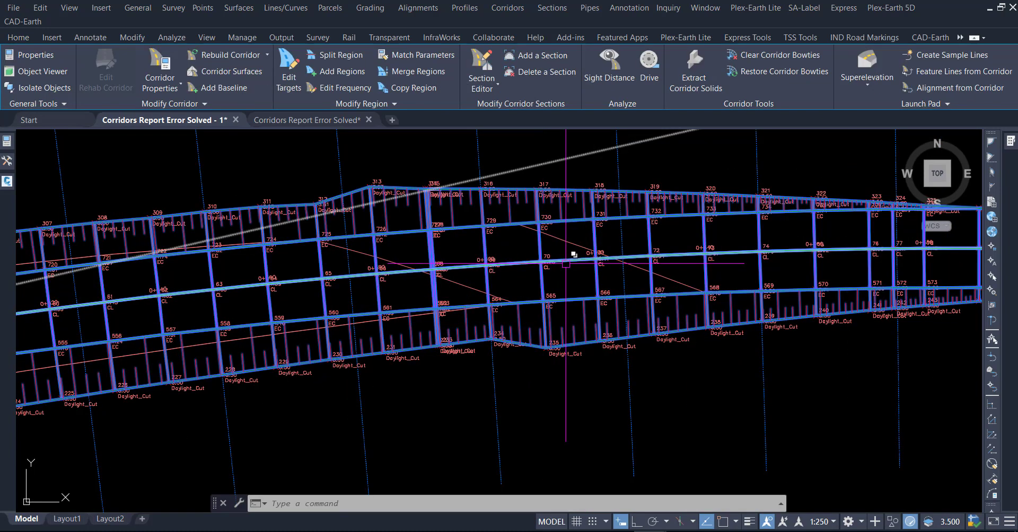
{"action": "left_click", "coordinate": [941, 105]}
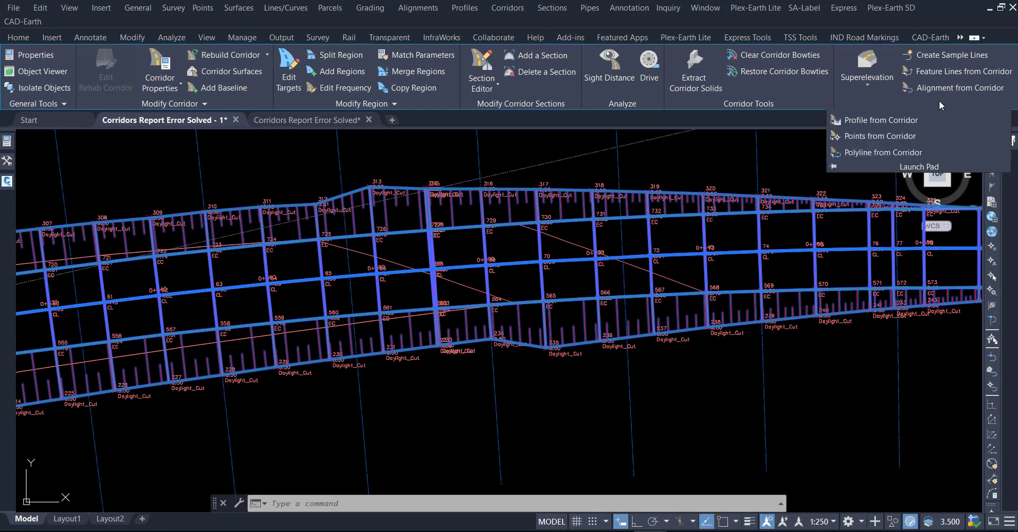
{"action": "left_click", "coordinate": [866, 141]}
{"action": "left_click_drag", "start_coordinate": [236, 75], "coordinate": [424, 58]}
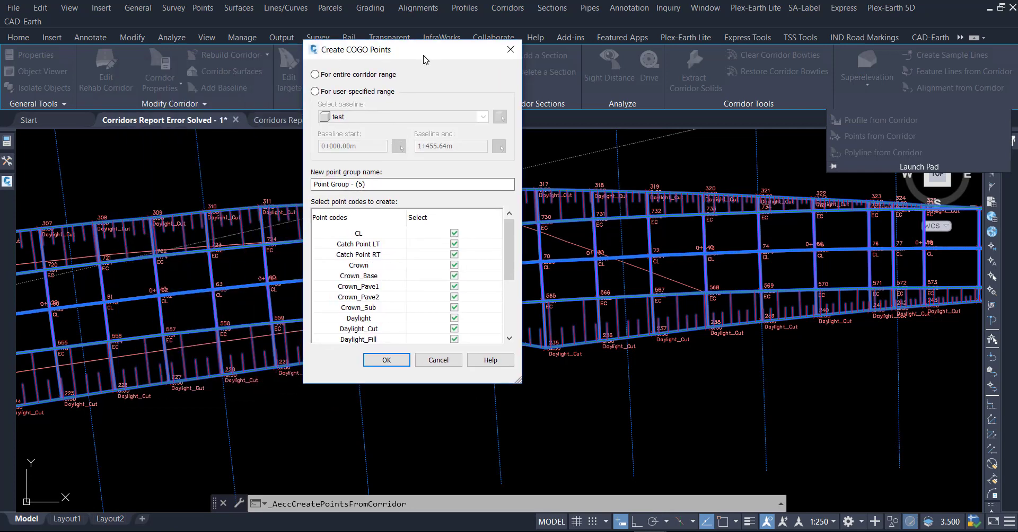
- Clear all point codes for the COGO points, enable only CL, and cancel the point creation
{"action": "left_click", "coordinate": [358, 234]}
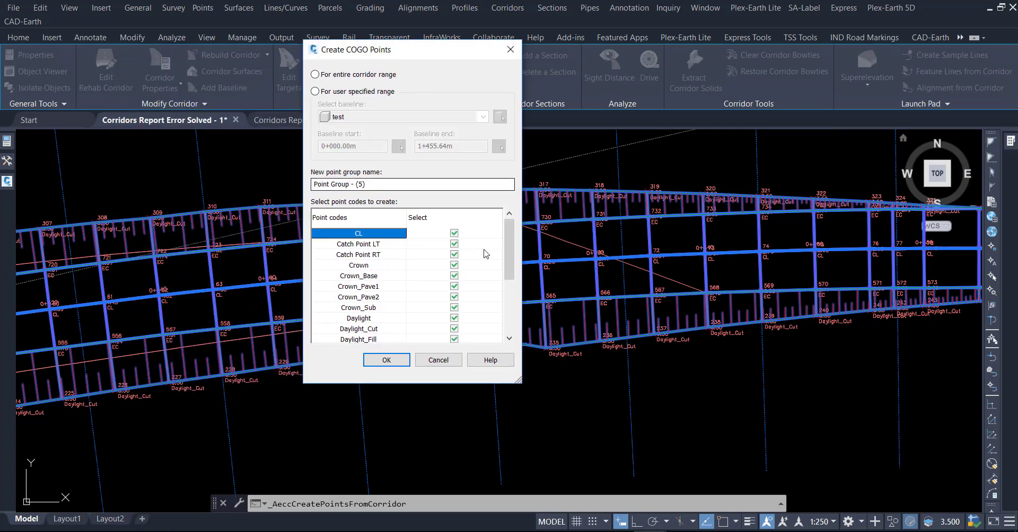
{"action": "left_click_drag", "start_coordinate": [507, 269], "coordinate": [508, 324]}
{"action": "left_click", "coordinate": [364, 341], "text": "shift"}
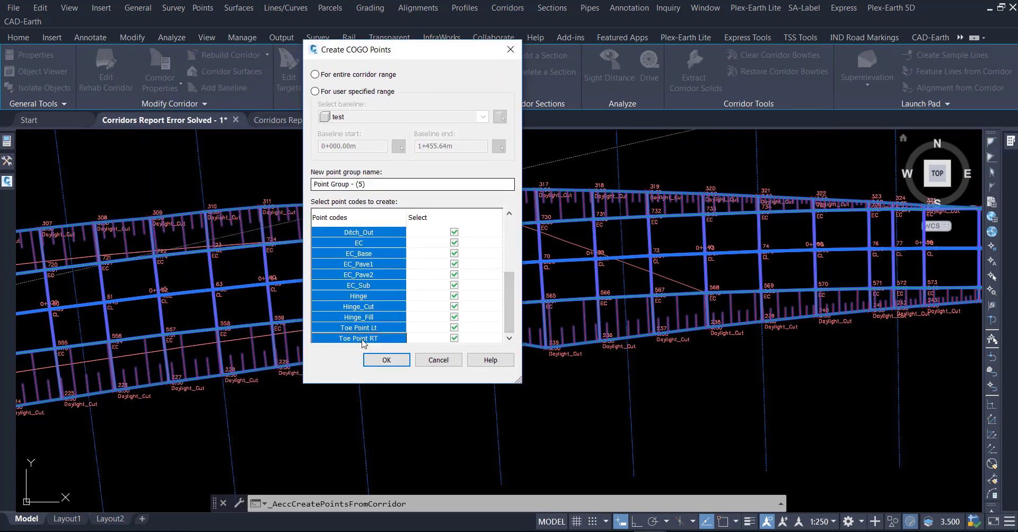
{"action": "left_click", "coordinate": [454, 329]}
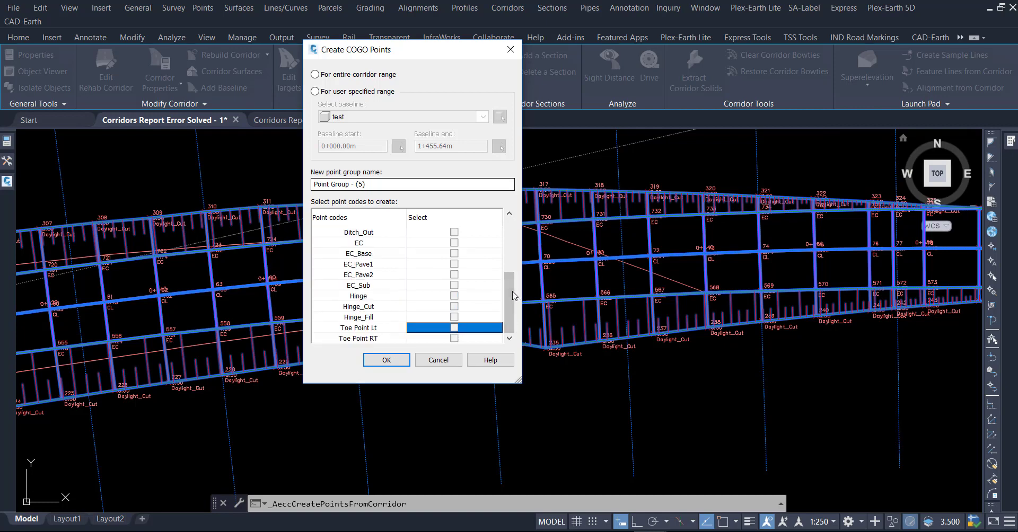
{"action": "left_click_drag", "start_coordinate": [514, 296], "coordinate": [511, 242]}
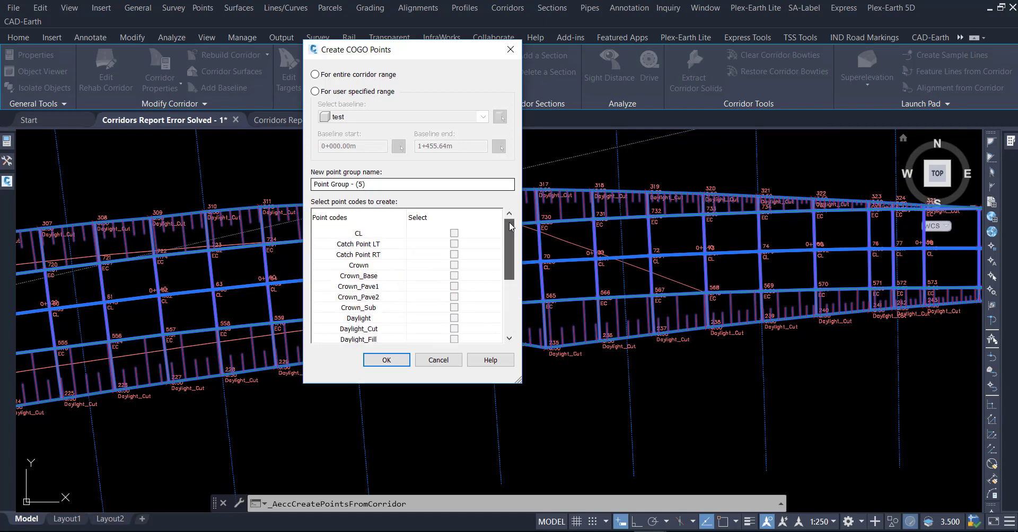
{"action": "left_click", "coordinate": [454, 233]}
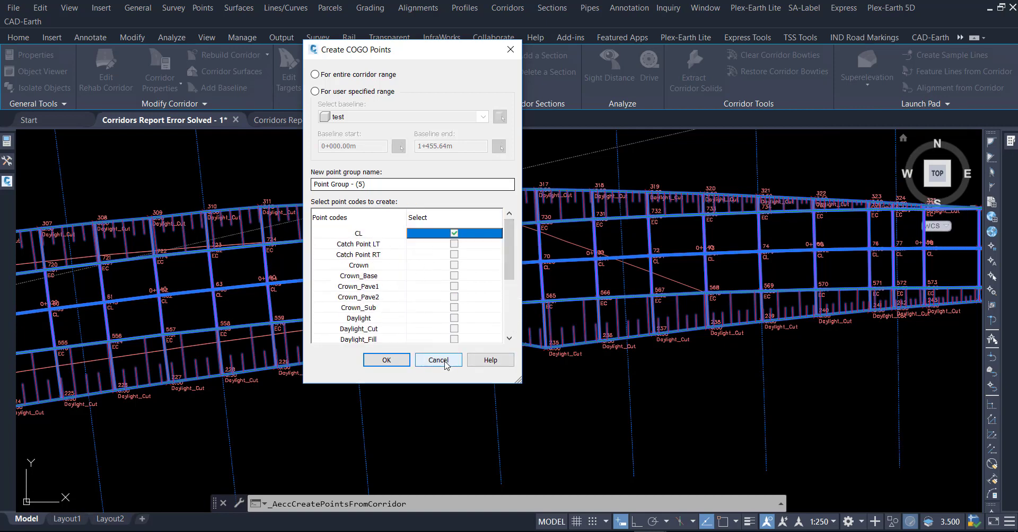
{"action": "left_click", "coordinate": [438, 360]}
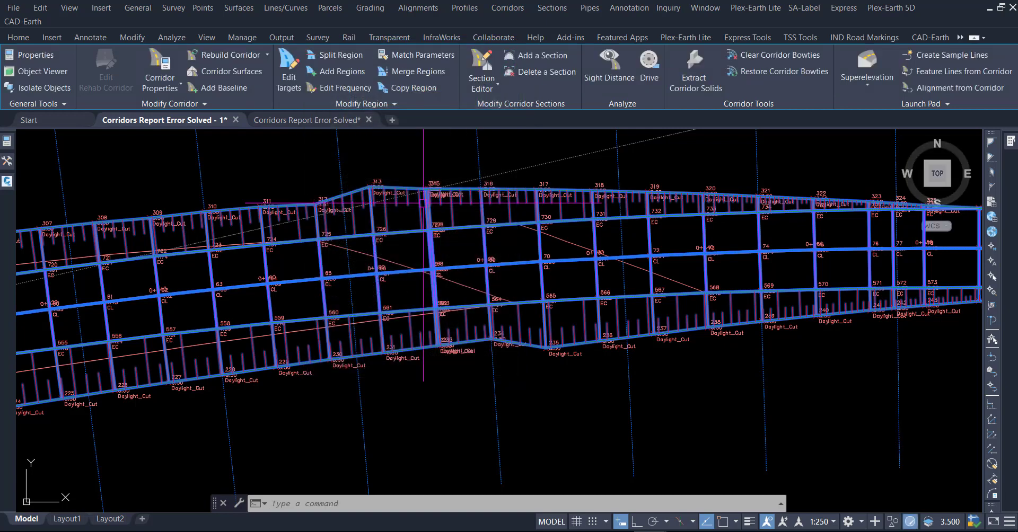
- Look up the commands for creating COGO points from a corridor, including Points from Corridor, without running them
{"action": "key", "text": "Escape"}
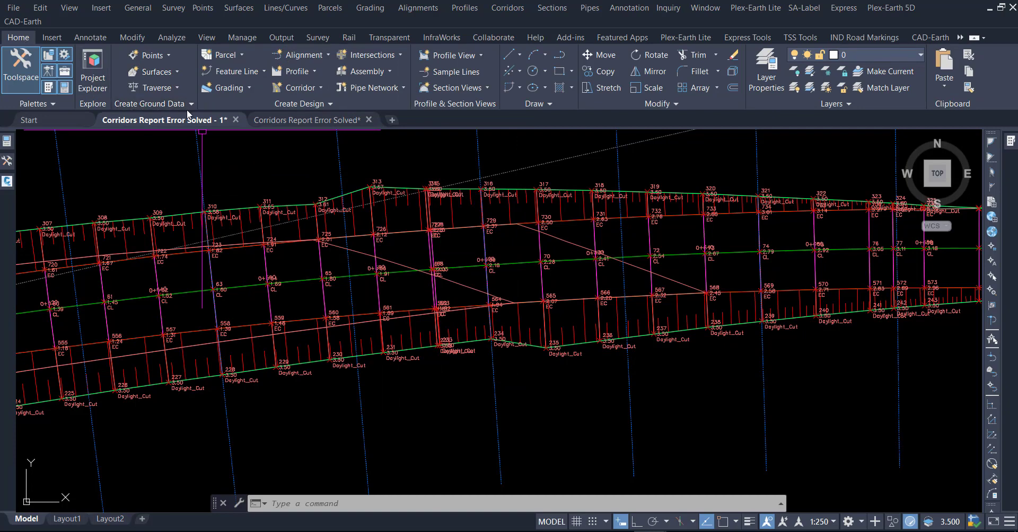
{"action": "left_click", "coordinate": [167, 59]}
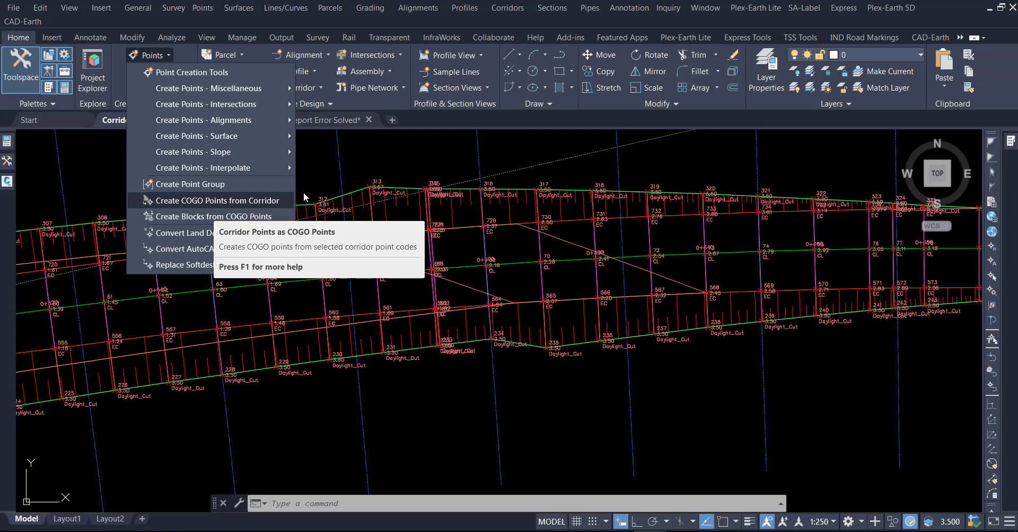
{"action": "left_click", "coordinate": [690, 326]}
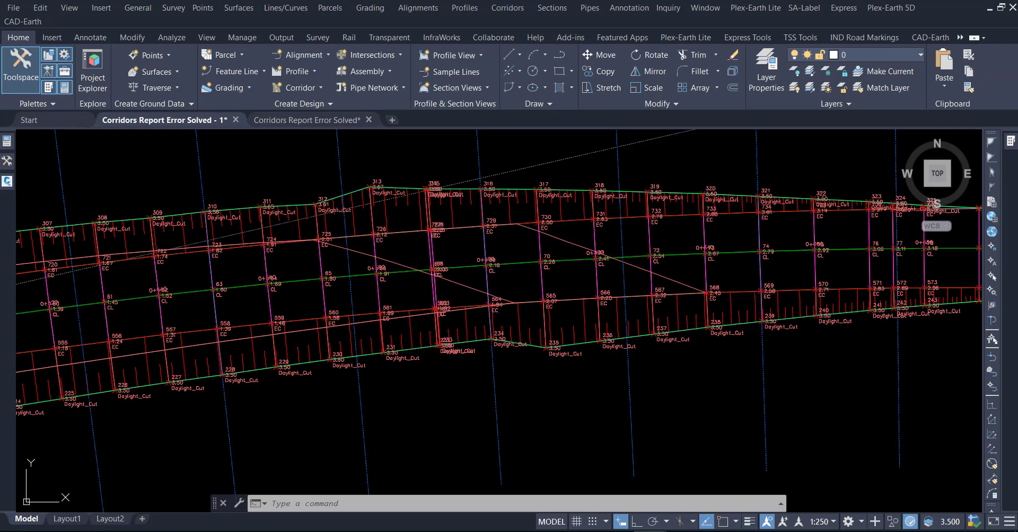
{"action": "left_click", "coordinate": [690, 326]}
{"action": "left_click", "coordinate": [945, 105]}
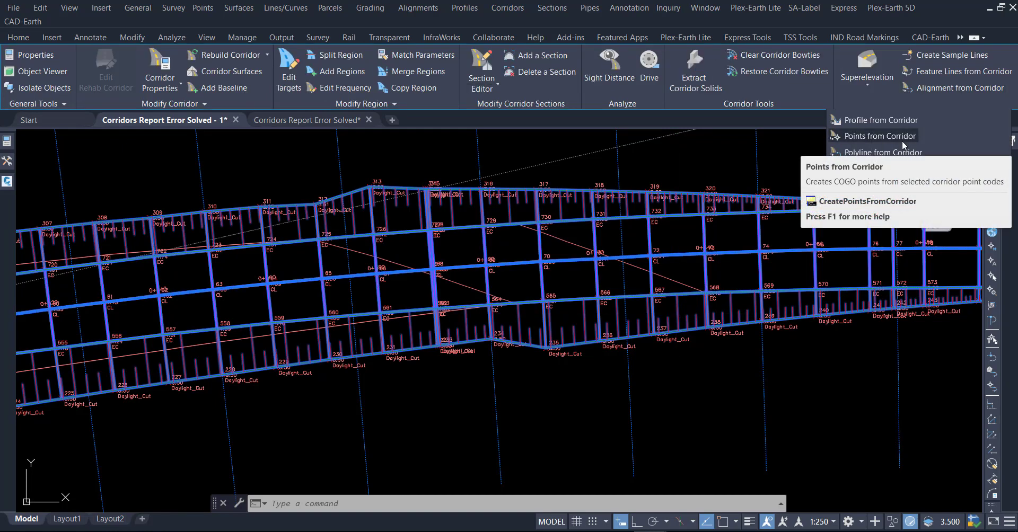
{"action": "key", "text": "Escape"}
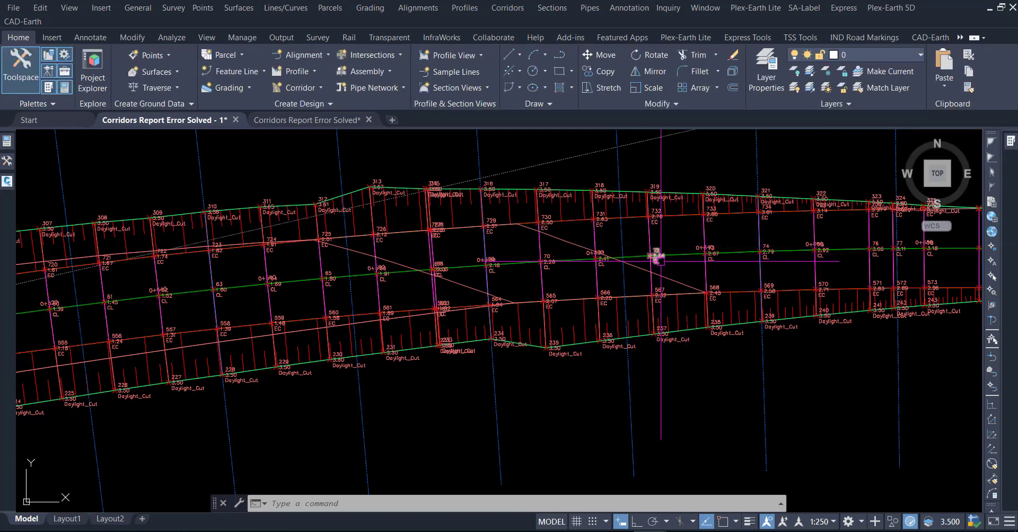
{"action": "scroll", "coordinate": [604, 295], "scroll_direction": "down", "scroll_amount": 2}
{"action": "scroll", "coordinate": [377, 317], "scroll_direction": "down", "scroll_amount": 2}
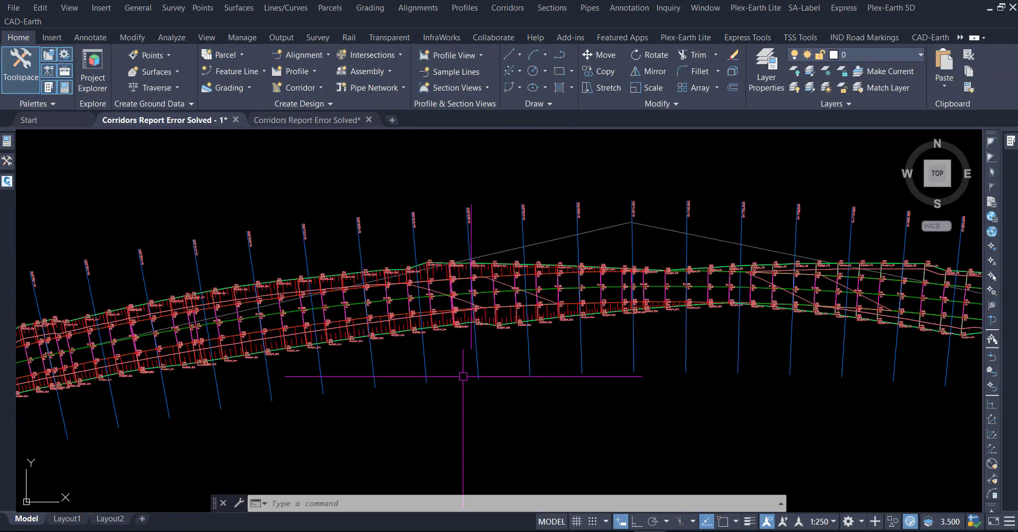
{"action": "scroll", "coordinate": [381, 371], "scroll_direction": "down", "scroll_amount": 2}
{"action": "middle_click_drag", "start_coordinate": [381, 407], "coordinate": [381, 342]}
{"action": "scroll", "coordinate": [466, 388], "scroll_direction": "up", "scroll_amount": 4}
{"action": "middle_click_drag", "start_coordinate": [486, 387], "coordinate": [484, 423]}
{"action": "mouse_move", "coordinate": [509, 384]}
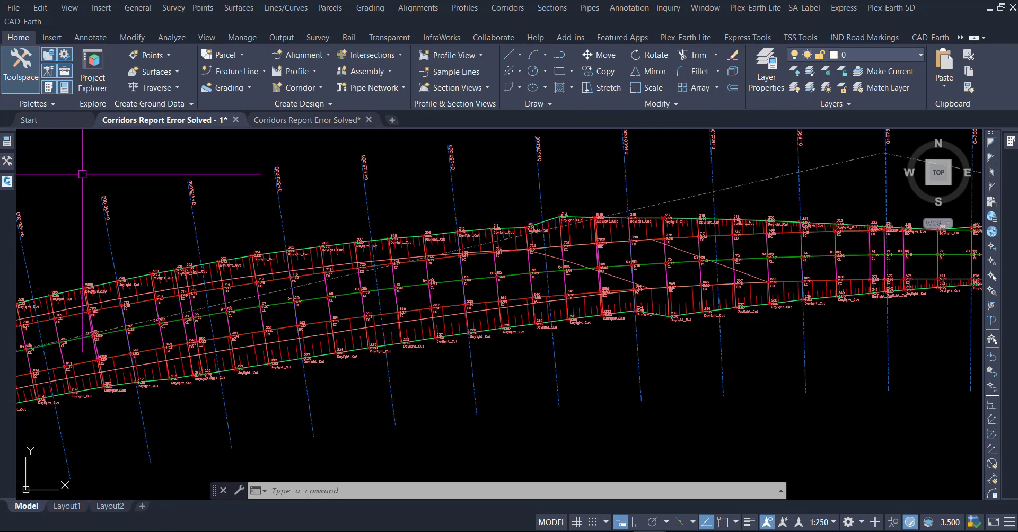
- Run the Points_List report from the Points reports in the Reports Manager
{"action": "mouse_move", "coordinate": [13, 161]}
{"action": "left_click", "coordinate": [108, 261]}
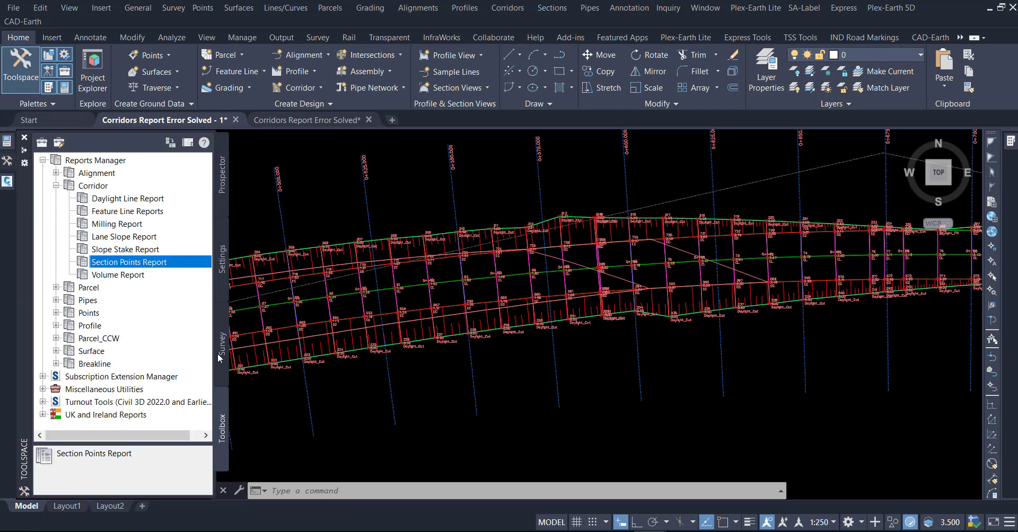
{"action": "left_click", "coordinate": [56, 186]}
{"action": "left_click", "coordinate": [55, 224]}
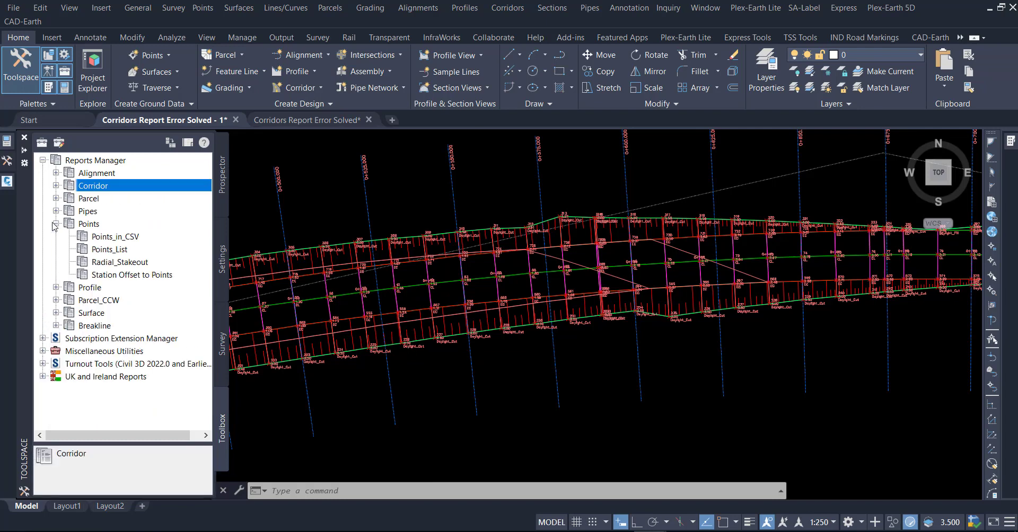
{"action": "right_click", "coordinate": [108, 251]}
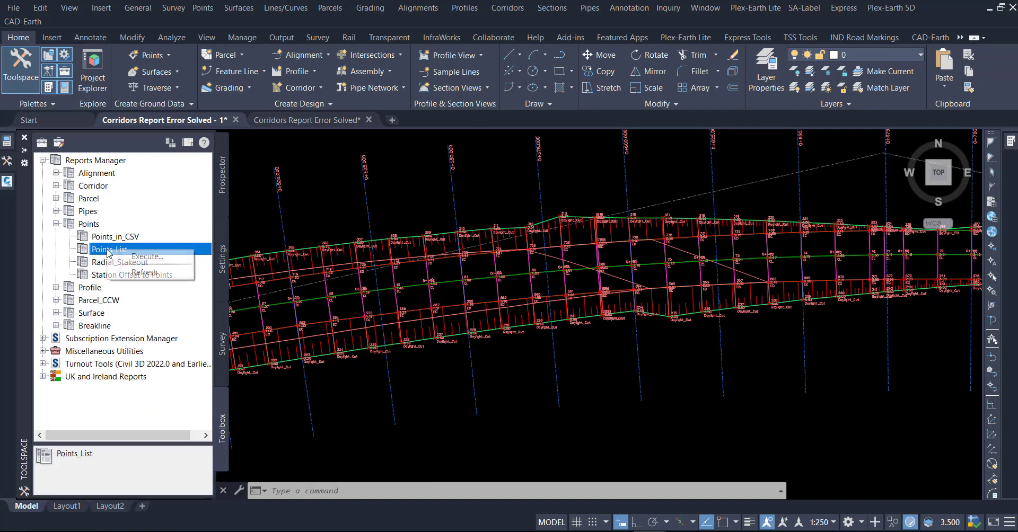
{"action": "left_click", "coordinate": [169, 257]}
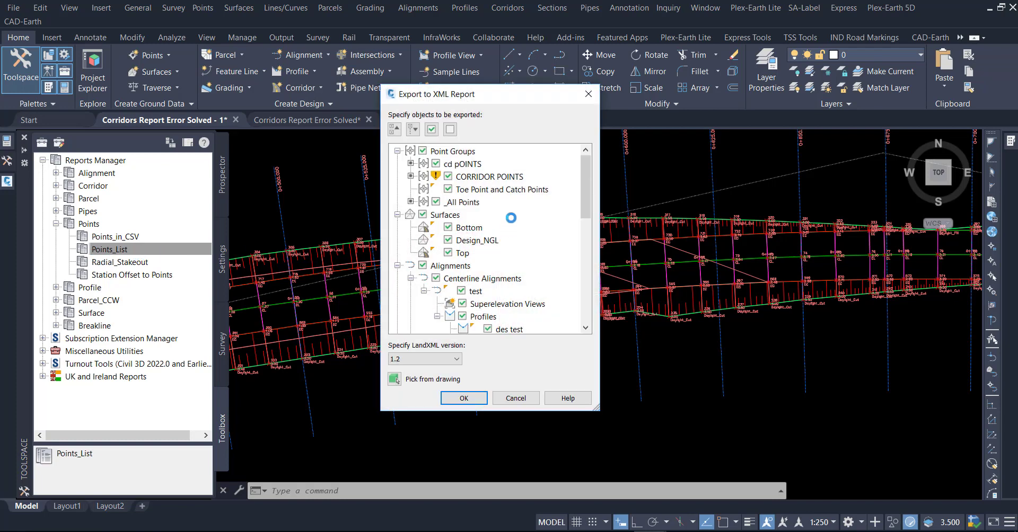
- Clear all objects from the report export and pick the whole corridor with its points from the drawing instead
{"action": "left_click", "coordinate": [450, 132]}
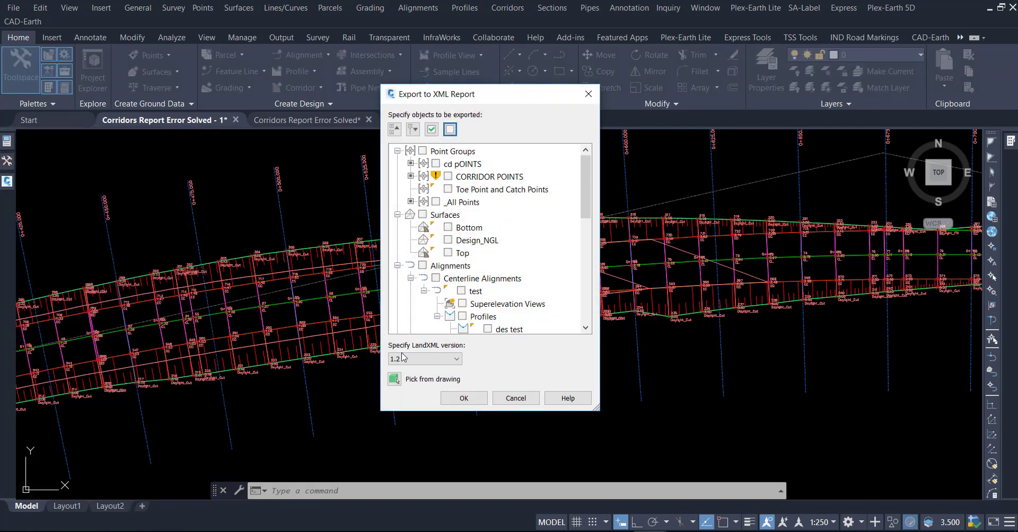
{"action": "left_click", "coordinate": [395, 380]}
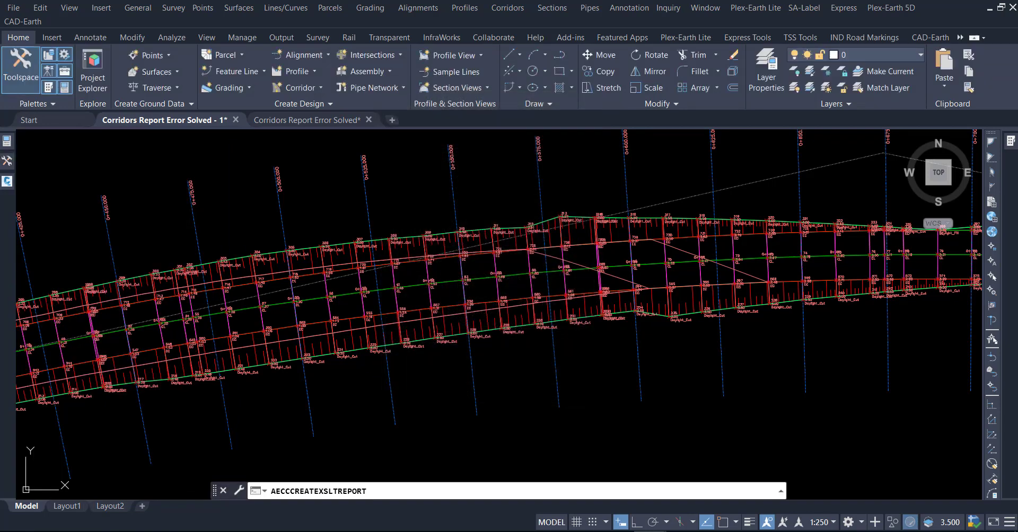
{"action": "scroll", "coordinate": [330, 259], "scroll_direction": "down", "scroll_amount": 5}
{"action": "scroll", "coordinate": [330, 260], "scroll_direction": "down", "scroll_amount": 4}
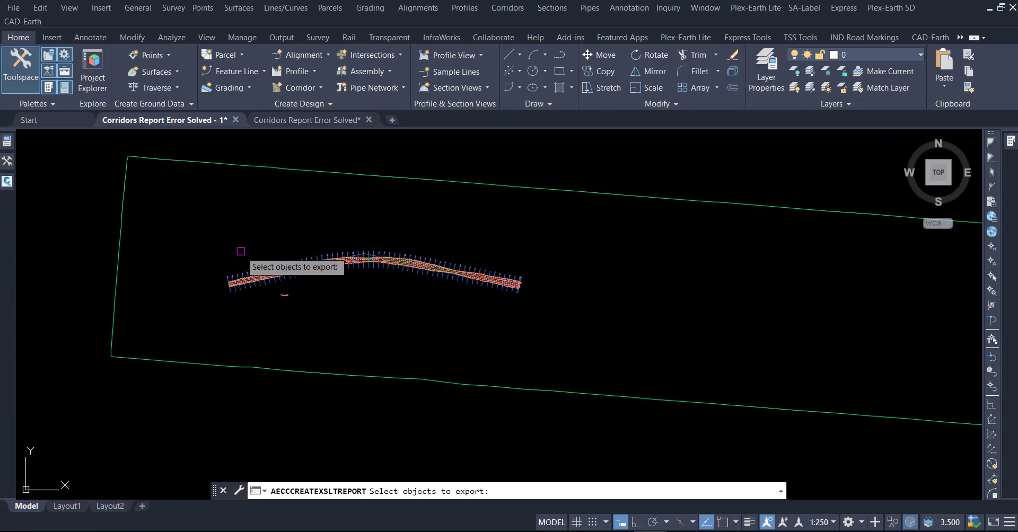
{"action": "left_click", "coordinate": [201, 219]}
{"action": "left_click", "coordinate": [587, 328]}
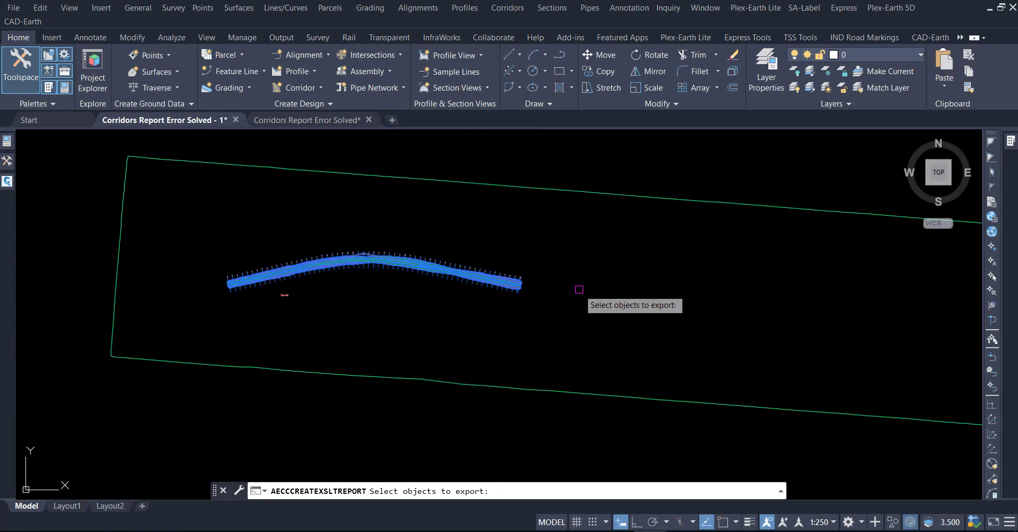
{"action": "key", "text": "Return"}
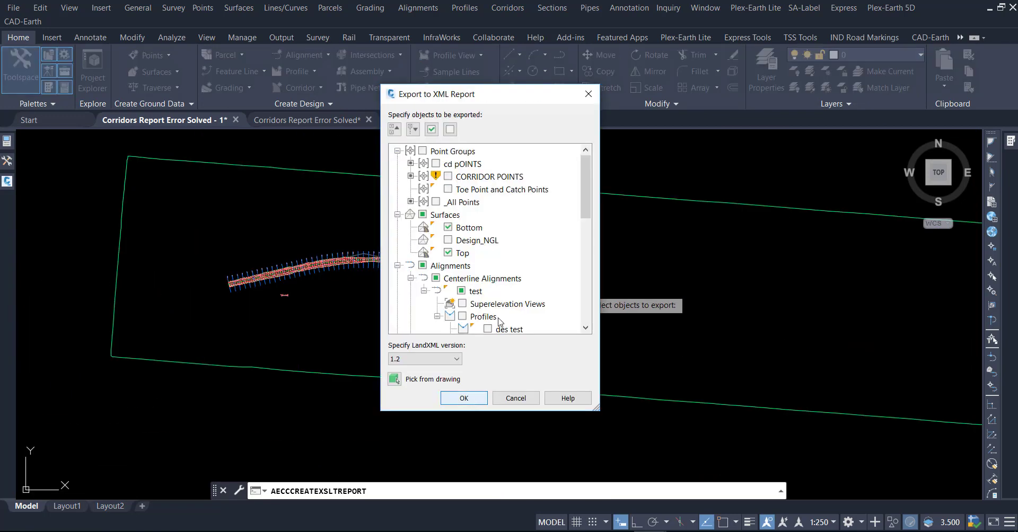
- Save the points report as an HTML file named xyz in the 01. Corridor Reports folder, and close the opened report
{"action": "key", "text": "Return"}
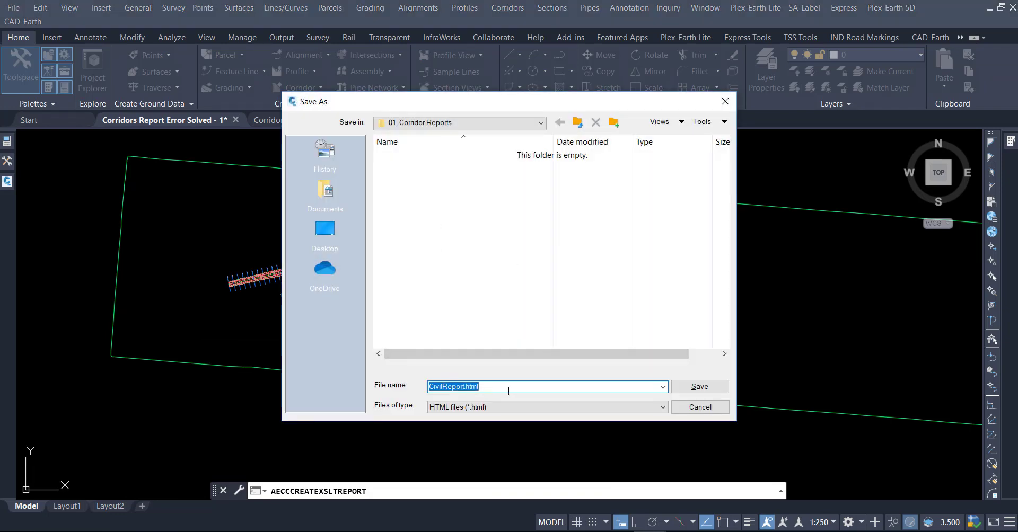
{"action": "type", "text": "xyz"}
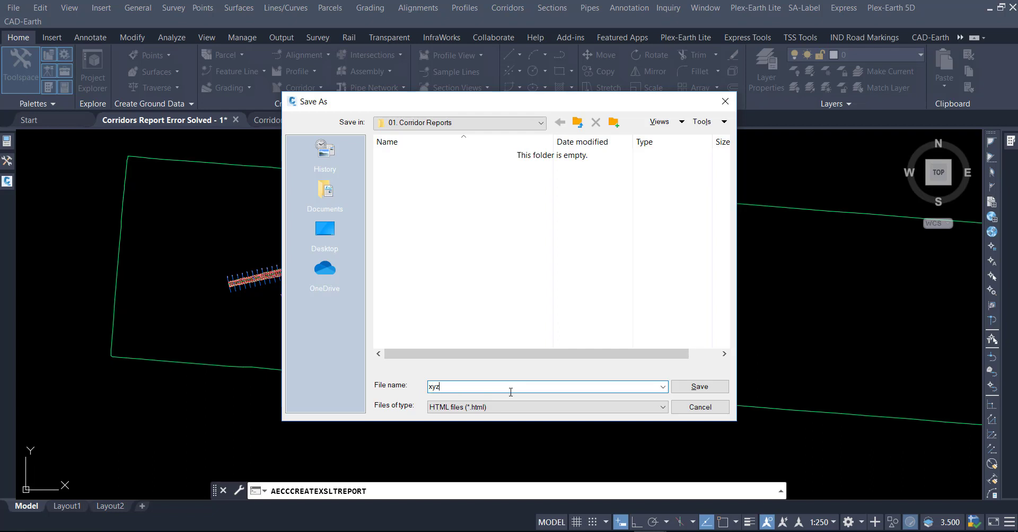
{"action": "left_click", "coordinate": [689, 388]}
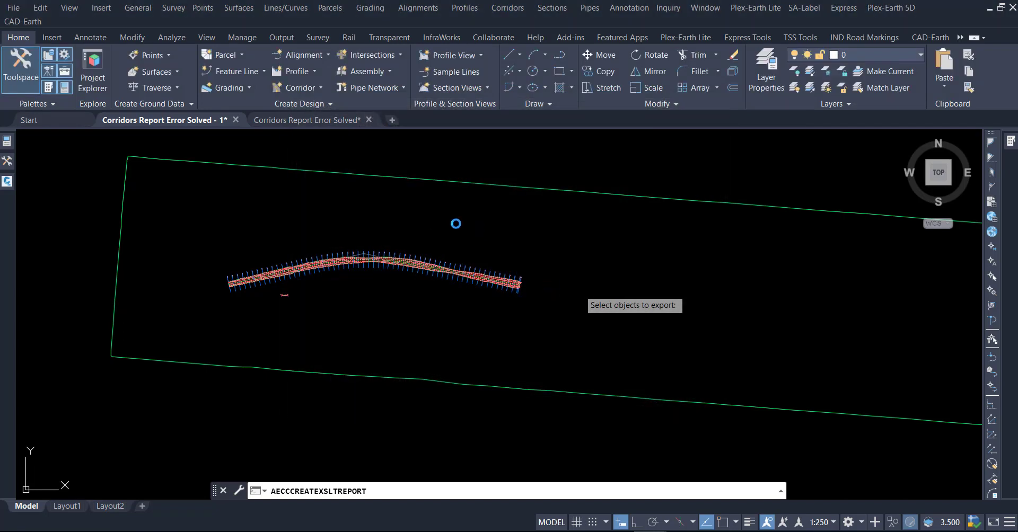
{"action": "key", "text": "Return"}
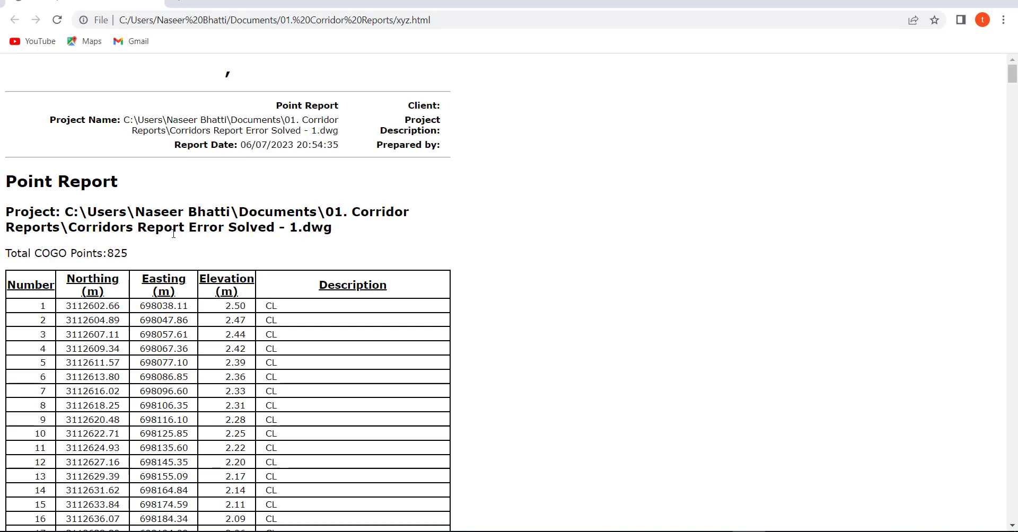
{"action": "left_click", "coordinate": [1006, 3]}
- Run the Station Offset to Points report from the Points reports with the test alignment selected
{"action": "mouse_move", "coordinate": [7, 140]}
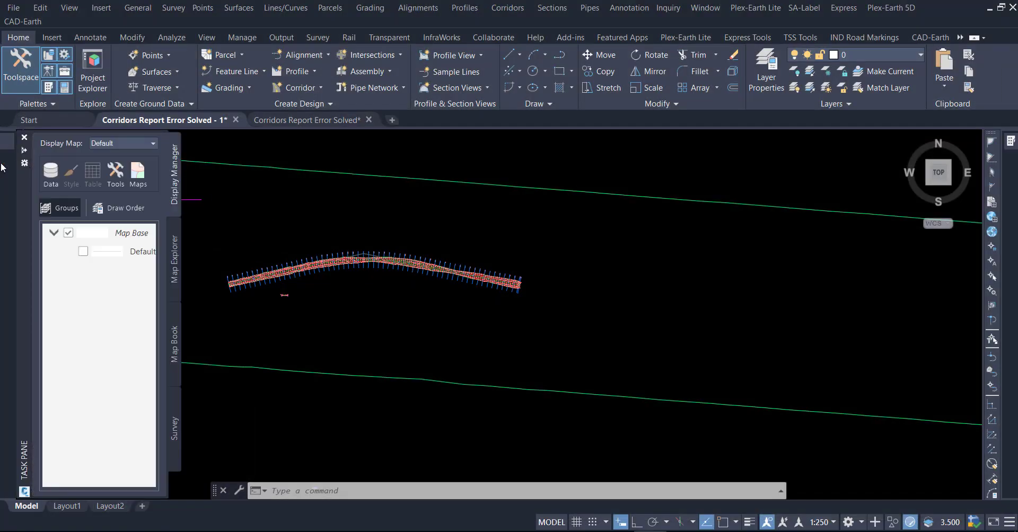
{"action": "left_click", "coordinate": [110, 276]}
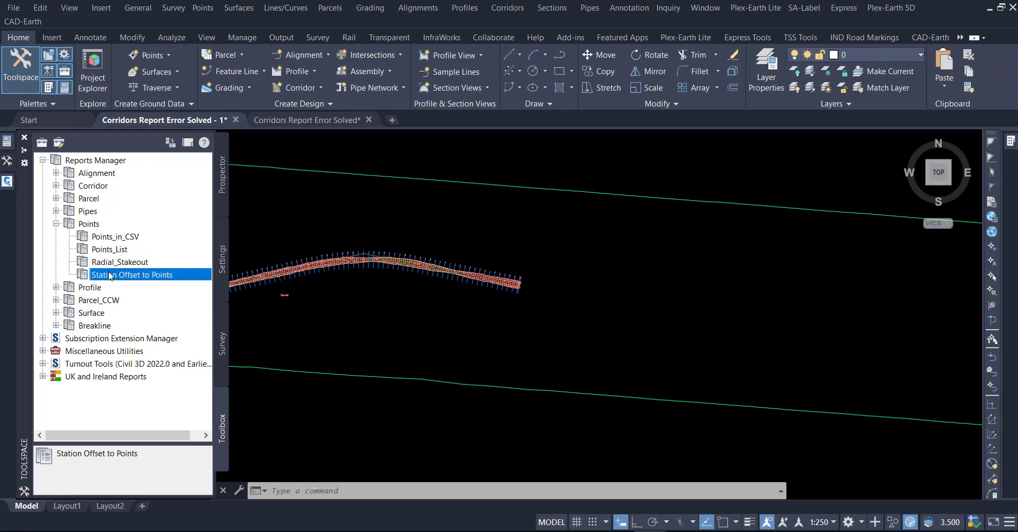
{"action": "right_click", "coordinate": [110, 275]}
{"action": "left_click", "coordinate": [123, 280]}
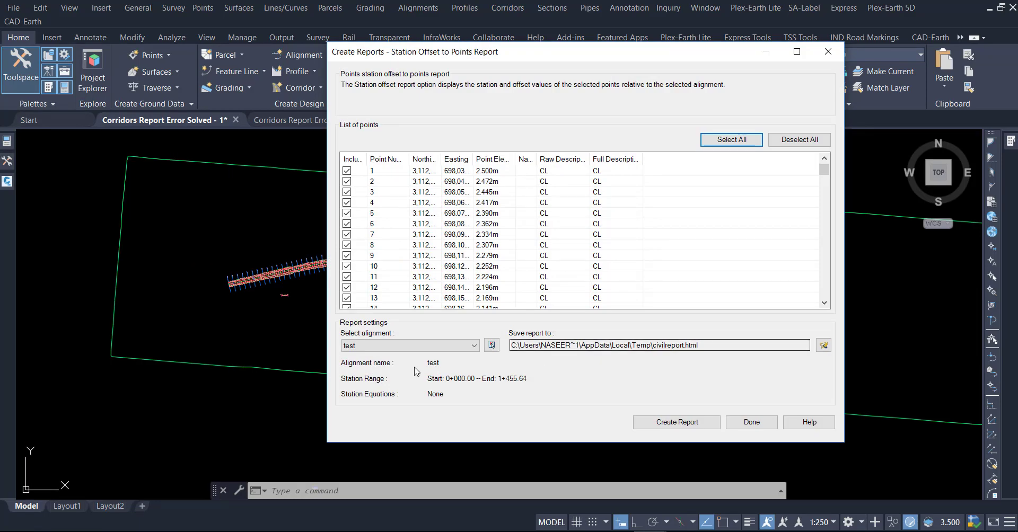
{"action": "left_click", "coordinate": [397, 348]}
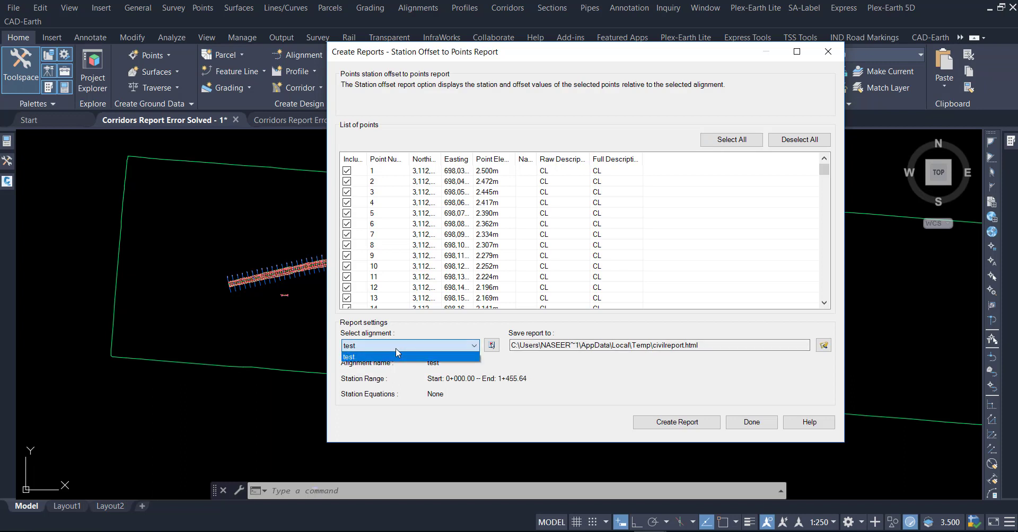
{"action": "left_click", "coordinate": [397, 356]}
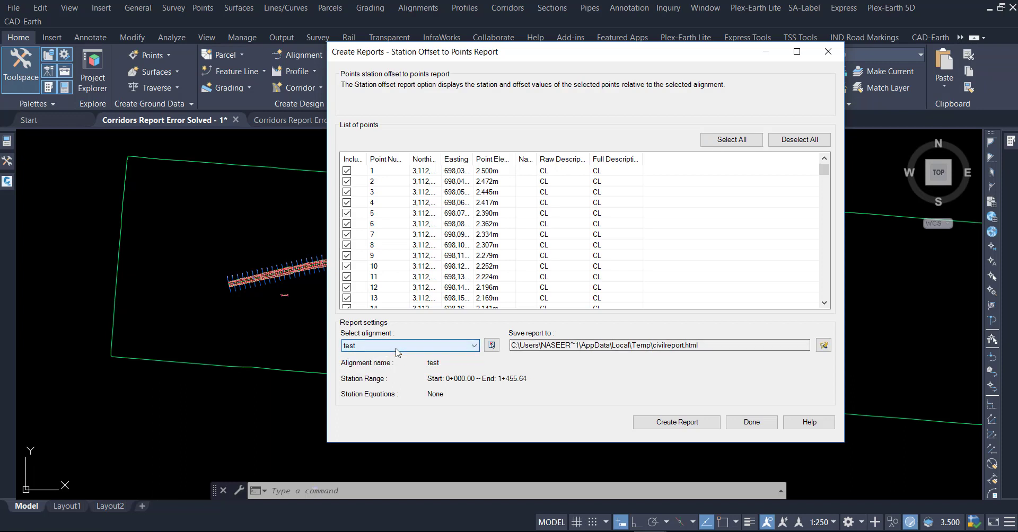
- Save the station offset report as the HTML file st offset in 01. Corridor Reports, create it, and close the report and its dialog
{"action": "left_click", "coordinate": [824, 345]}
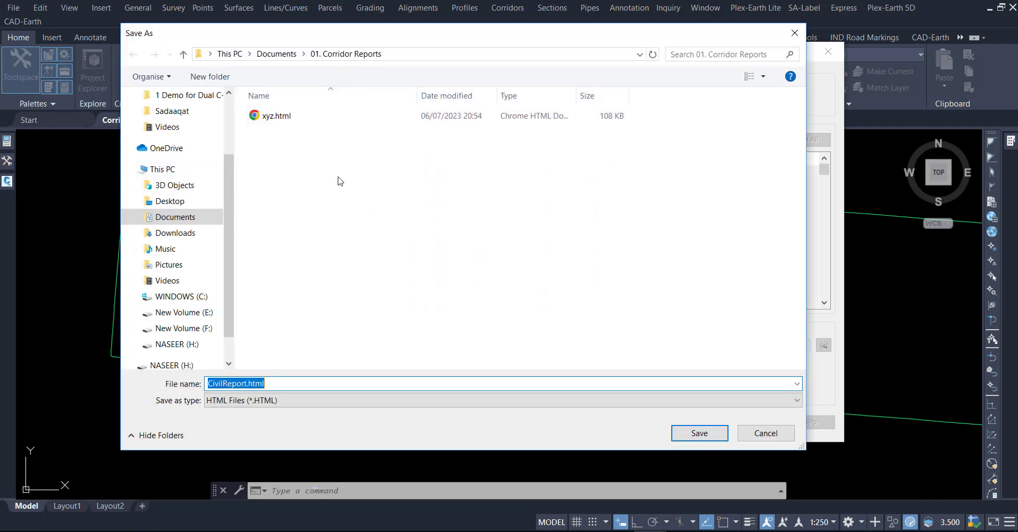
{"action": "type", "text": "st offset"}
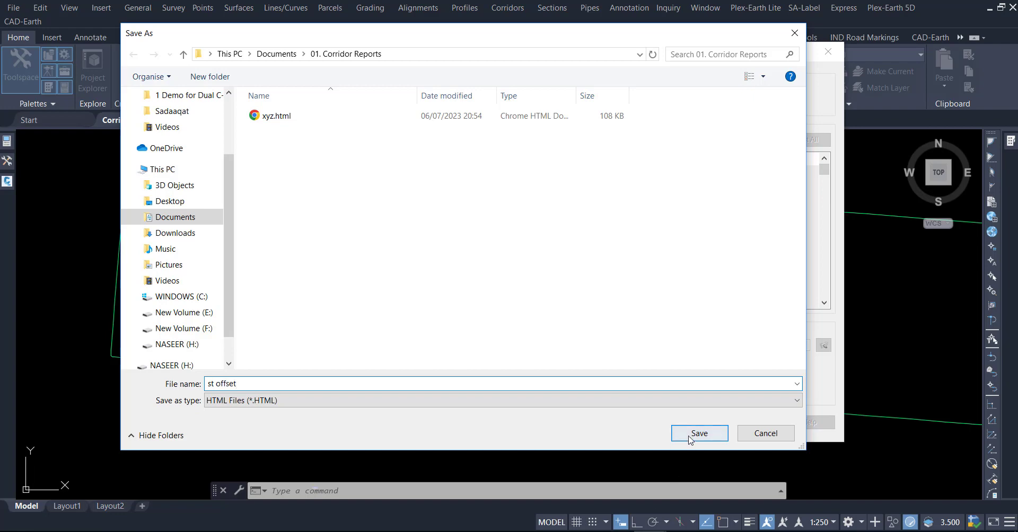
{"action": "left_click", "coordinate": [690, 435]}
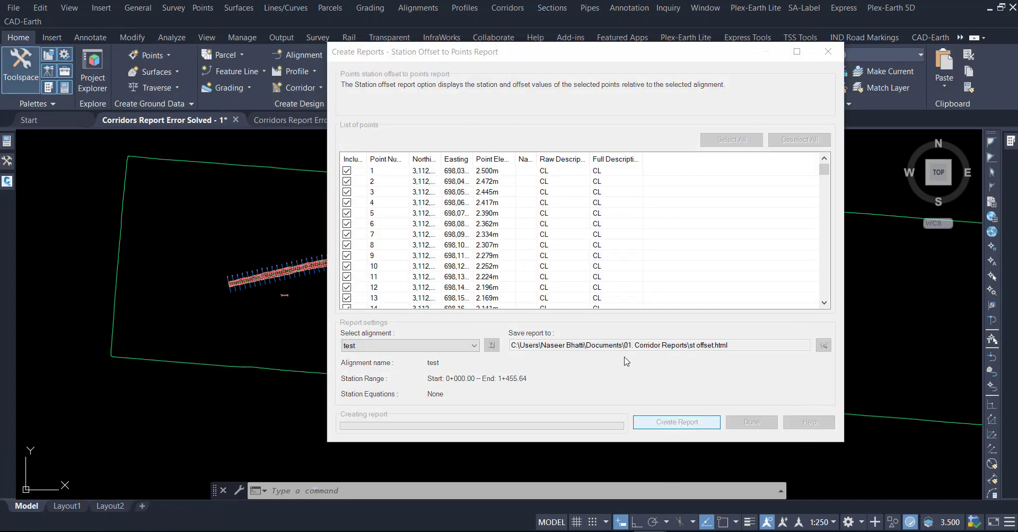
{"action": "key", "text": "Return"}
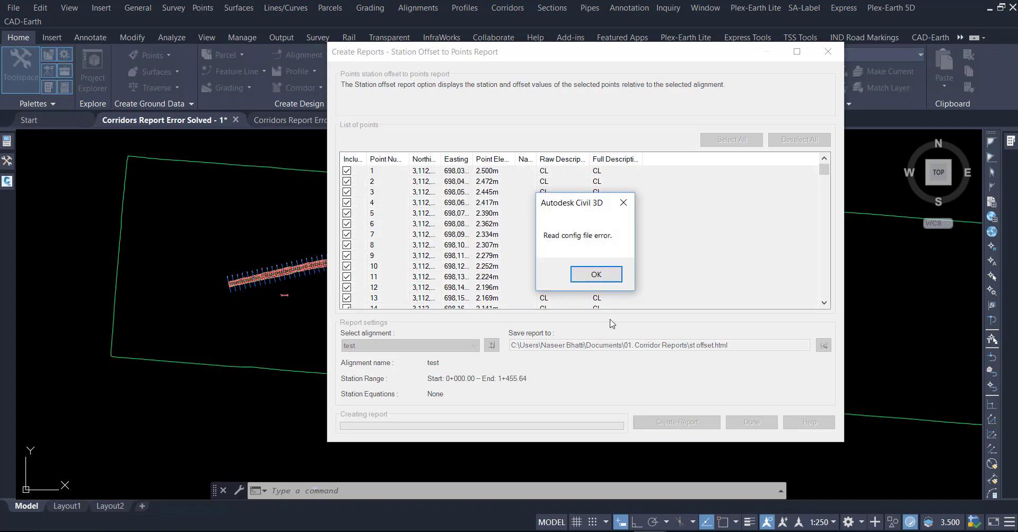
{"action": "left_click", "coordinate": [596, 274]}
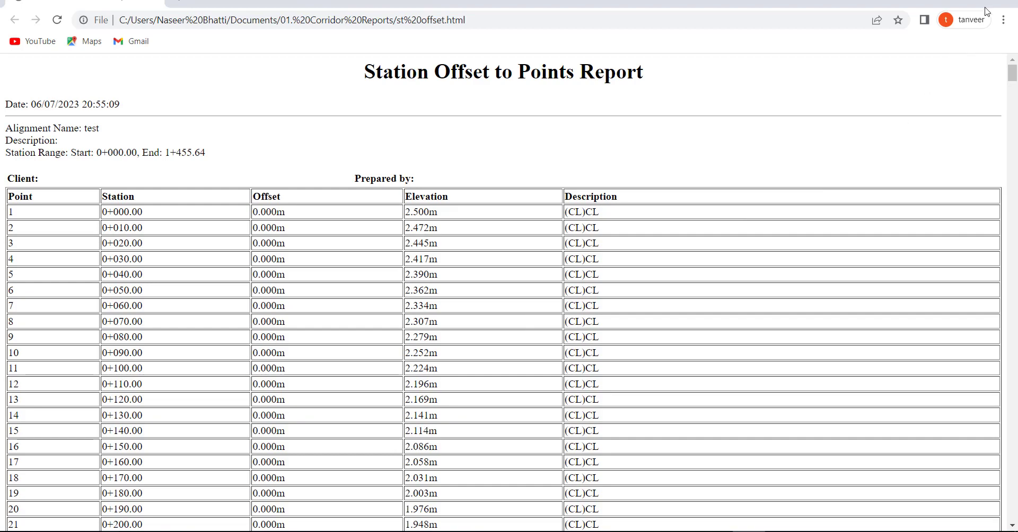
{"action": "left_click", "coordinate": [1002, 3]}
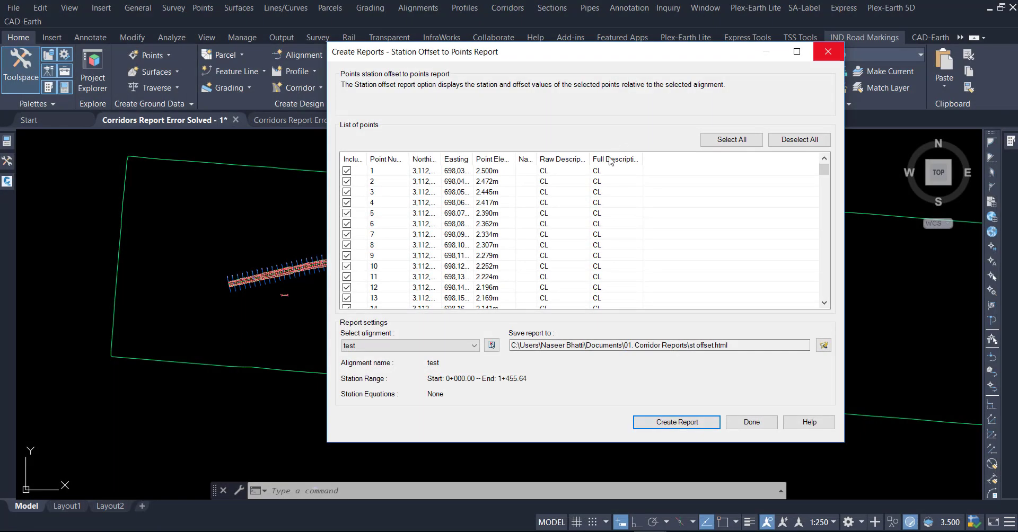
{"action": "left_click", "coordinate": [742, 423]}
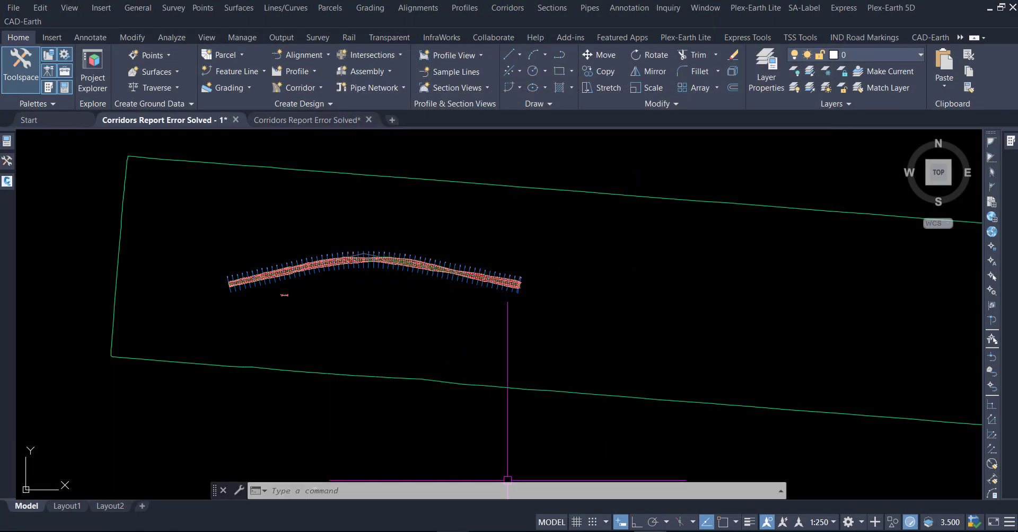
- Switch to File Explorer and open xyz.html from the 01. Corridor Reports folder in Excel
{"action": "key", "text": "alt+Tab"}
{"action": "left_click", "coordinate": [249, 283]}
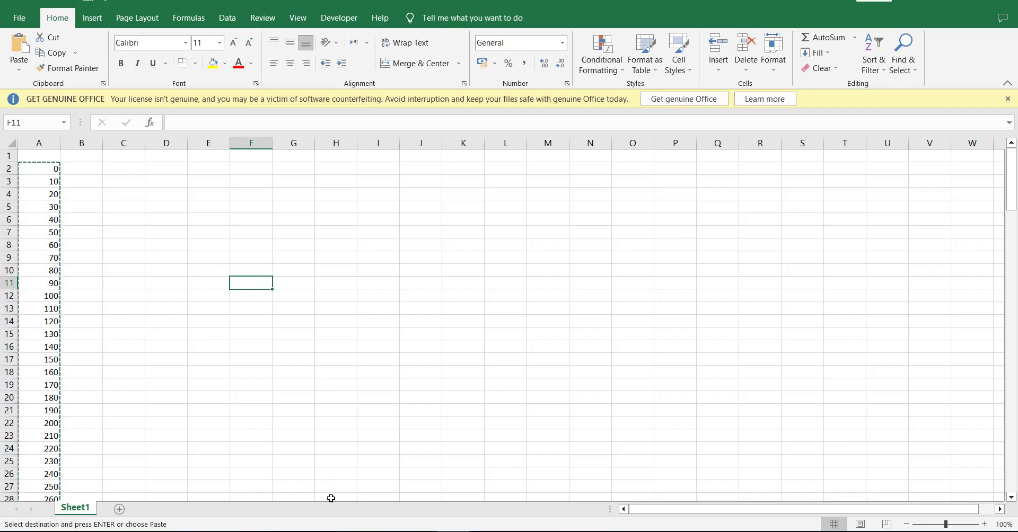
{"action": "key", "text": "alt+Tab"}
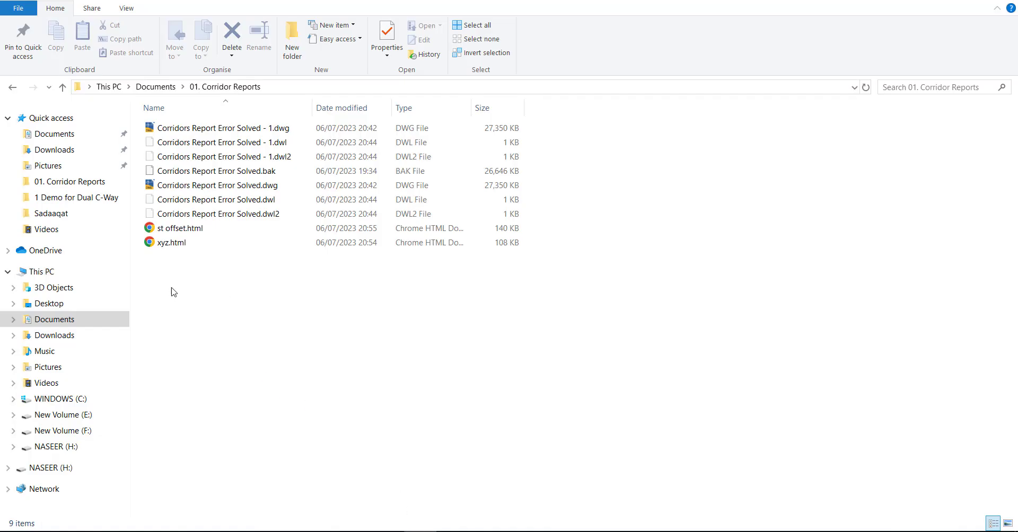
{"action": "left_click", "coordinate": [47, 320]}
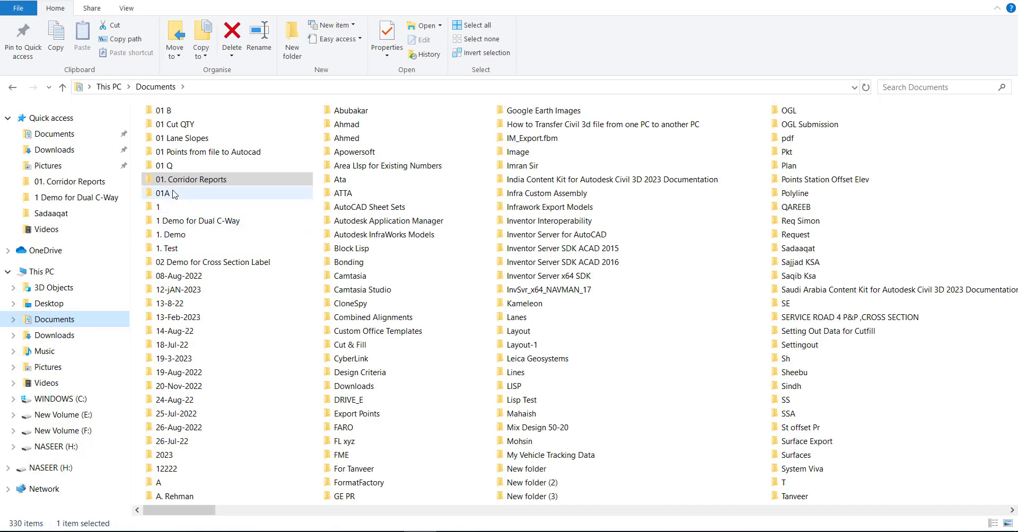
{"action": "double_click", "coordinate": [175, 180]}
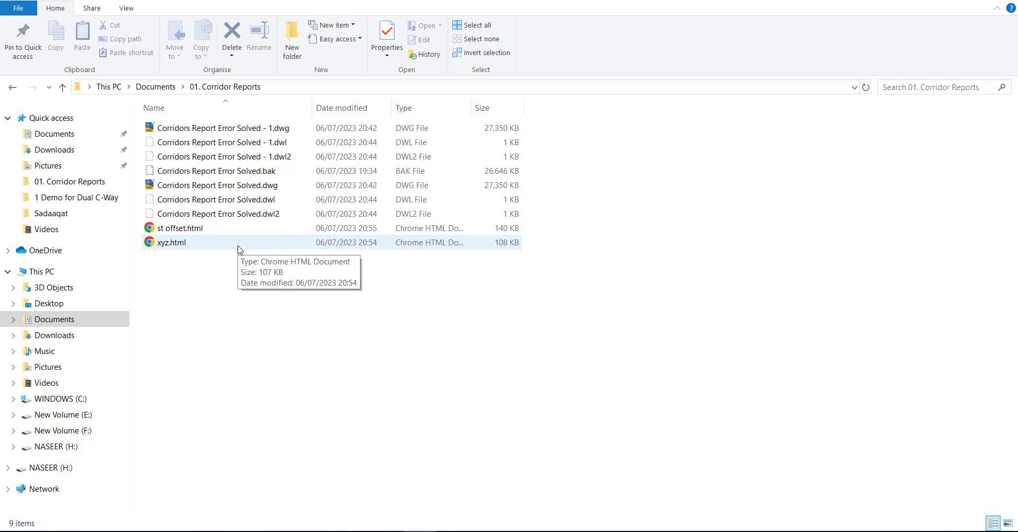
{"action": "right_click", "coordinate": [182, 245]}
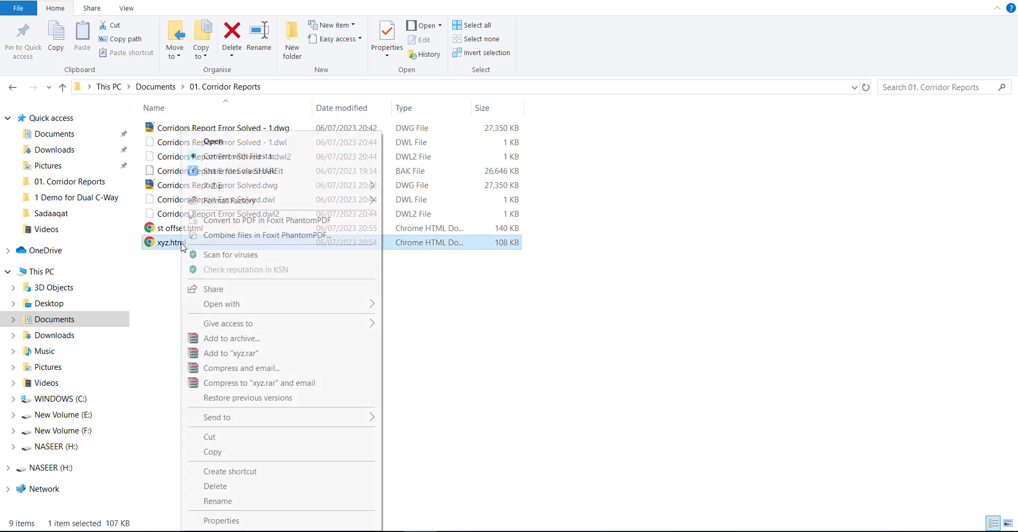
{"action": "mouse_move", "coordinate": [246, 306]}
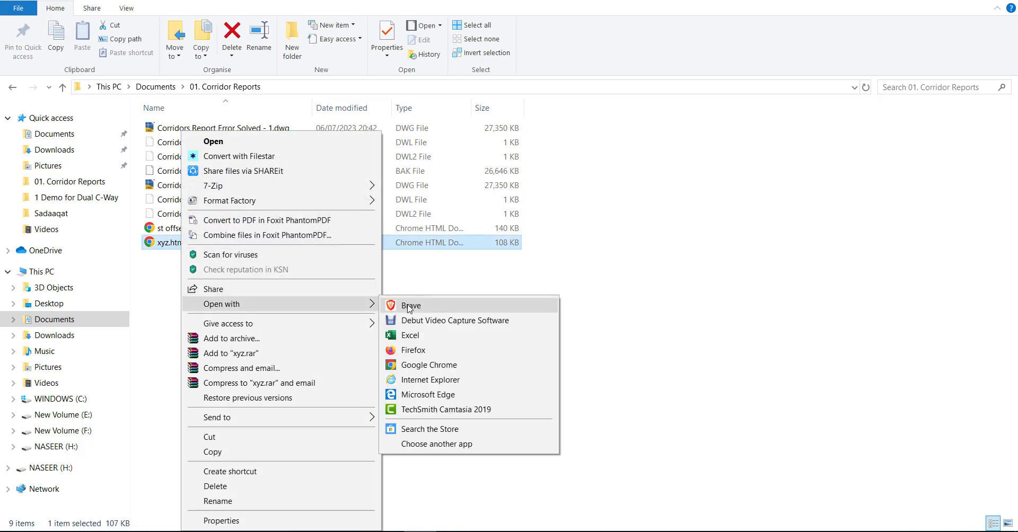
{"action": "left_click", "coordinate": [419, 332]}
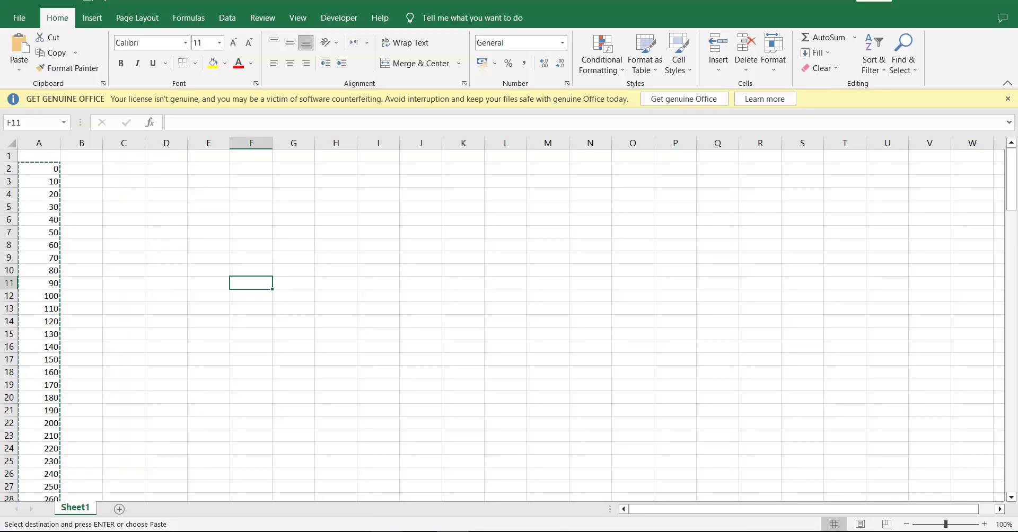
- Return to the 01. Corridor Reports folder and open st offset.html in Excel
{"action": "key", "text": "alt+Tab"}
{"action": "right_click", "coordinate": [185, 229]}
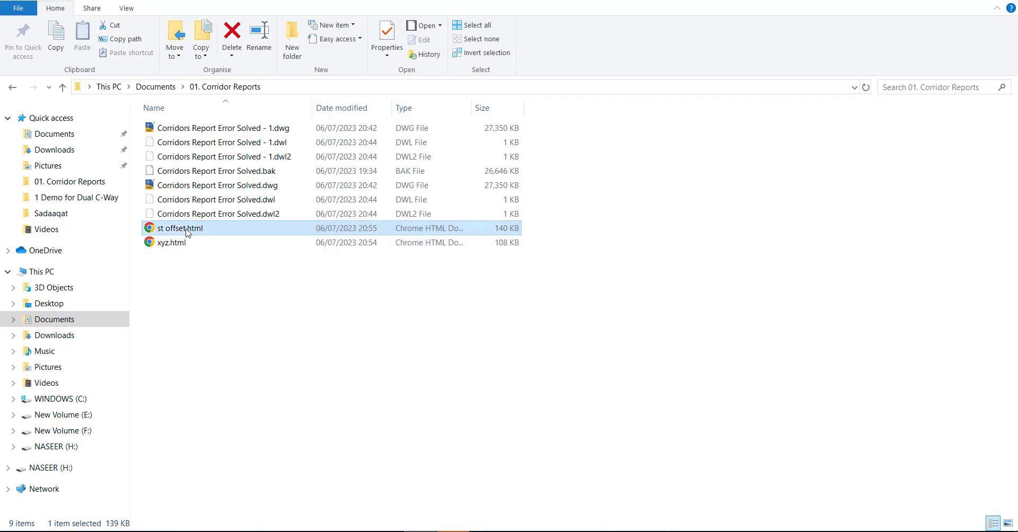
{"action": "mouse_move", "coordinate": [260, 306]}
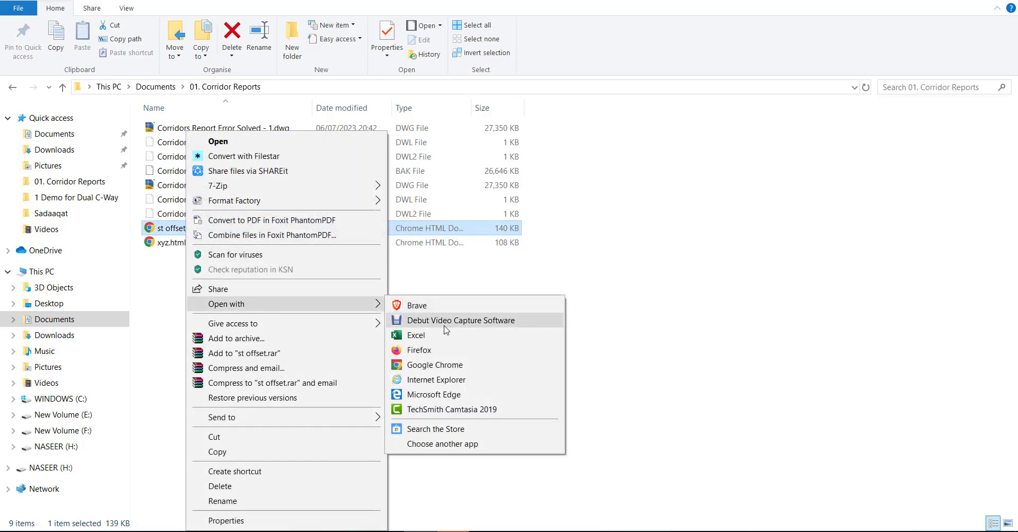
{"action": "left_click", "coordinate": [416, 336]}
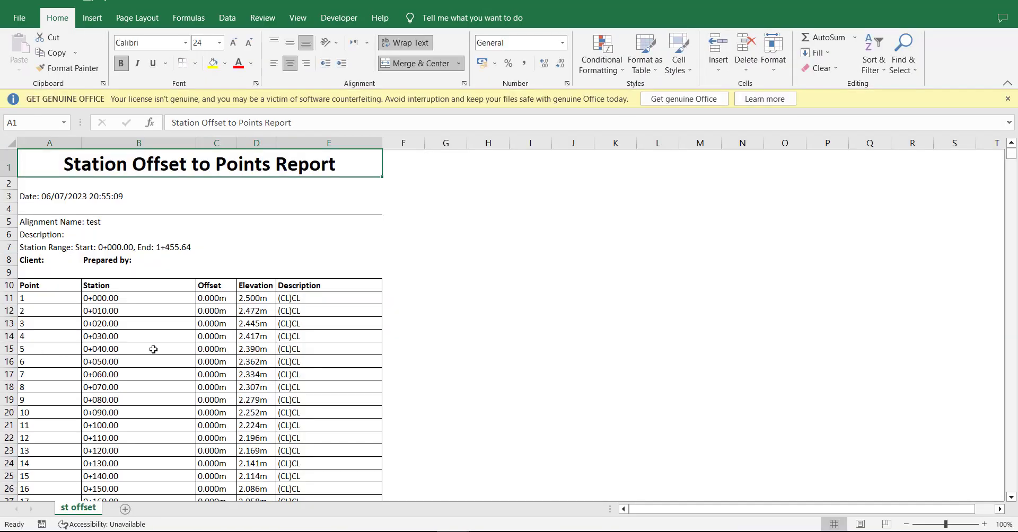
- Delete rows 1 to 9 above the table header in the st offset sheet
{"action": "left_click", "coordinate": [11, 271]}
{"action": "left_click_drag", "start_coordinate": [10, 271], "coordinate": [22, 86]}
{"action": "key", "text": "ctrl+minus"}
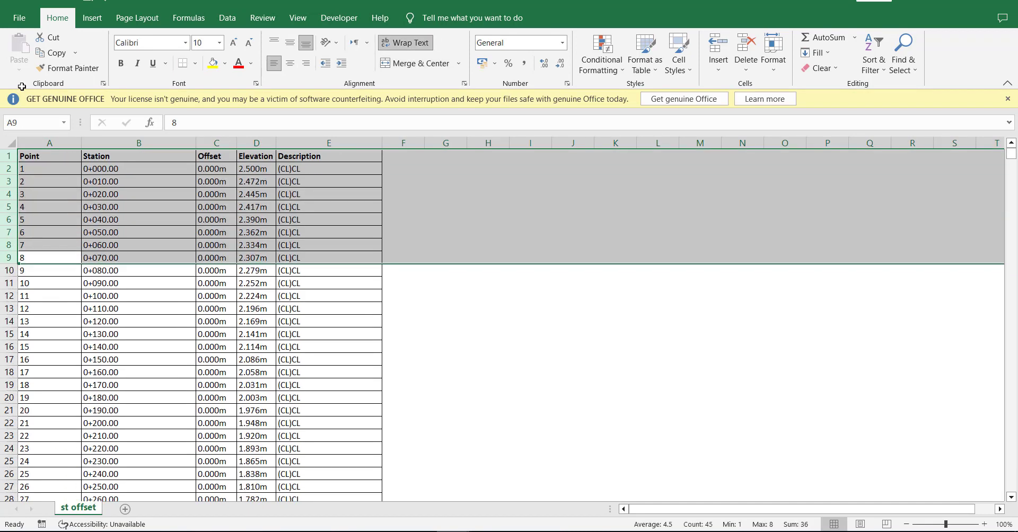
- Check the last point number in the st offset sheet and in the xyz sheet
{"action": "left_click", "coordinate": [31, 168]}
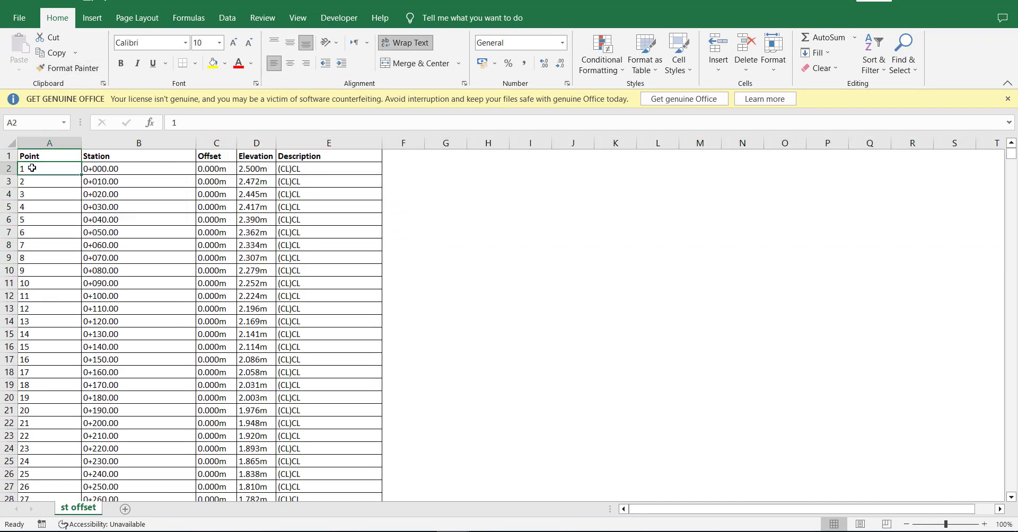
{"action": "key", "text": "ctrl+shift+Down"}
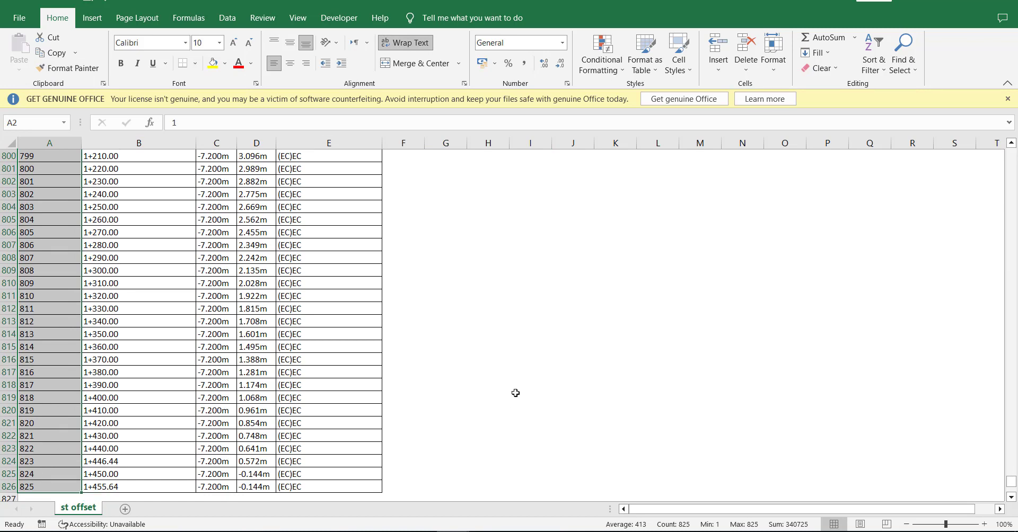
{"action": "left_click", "coordinate": [469, 527]}
{"action": "left_click", "coordinate": [451, 483]}
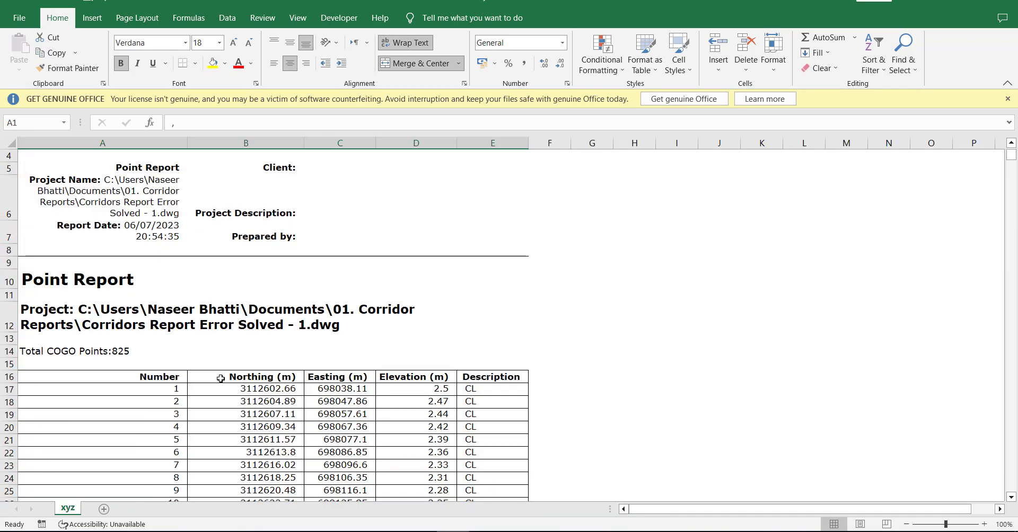
{"action": "left_click", "coordinate": [125, 400]}
{"action": "key", "text": "ctrl+shift+Down"}
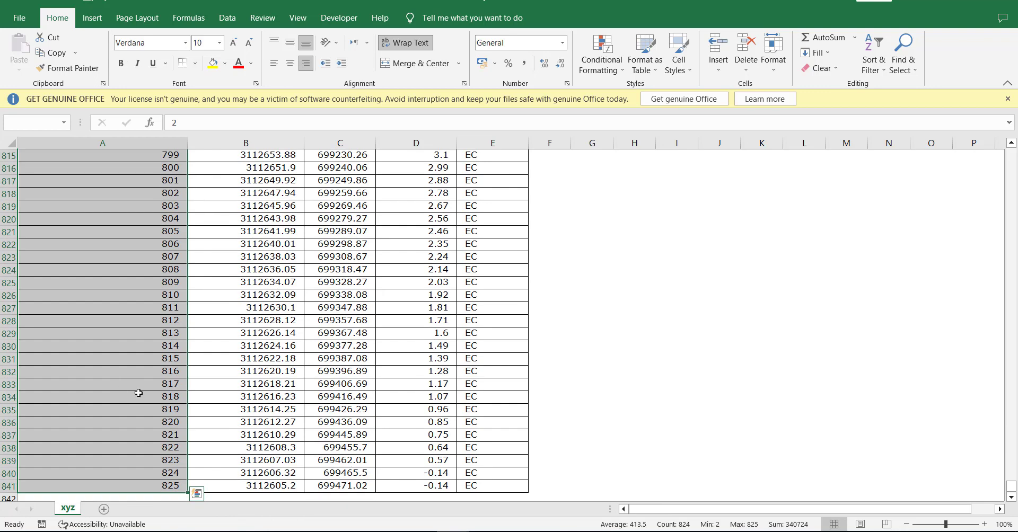
{"action": "left_click", "coordinate": [639, 346]}
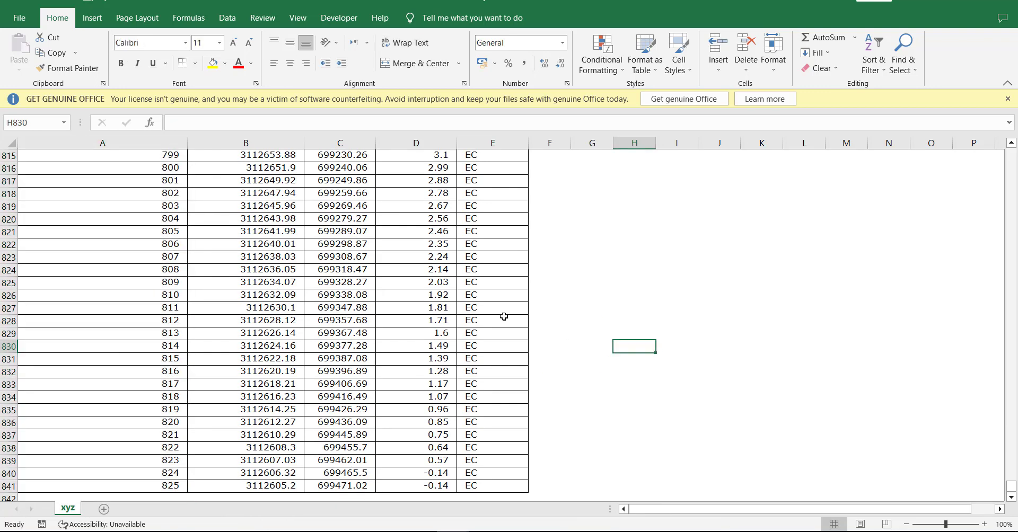
- Delete rows 1 to 15 above the table header in the xyz sheet
{"action": "scroll", "coordinate": [467, 338], "scroll_direction": "up", "scroll_amount": 20}
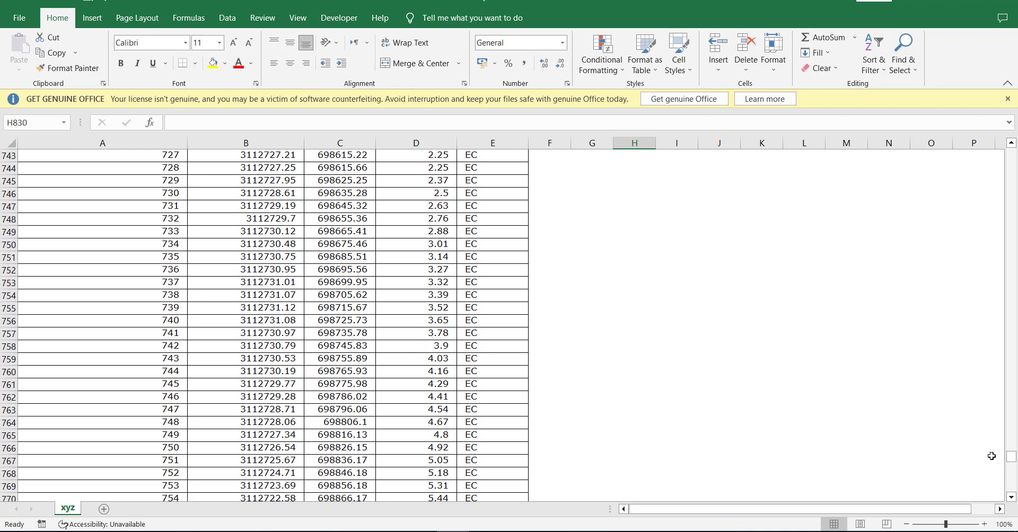
{"action": "left_click_drag", "start_coordinate": [1011, 457], "coordinate": [1012, 155]}
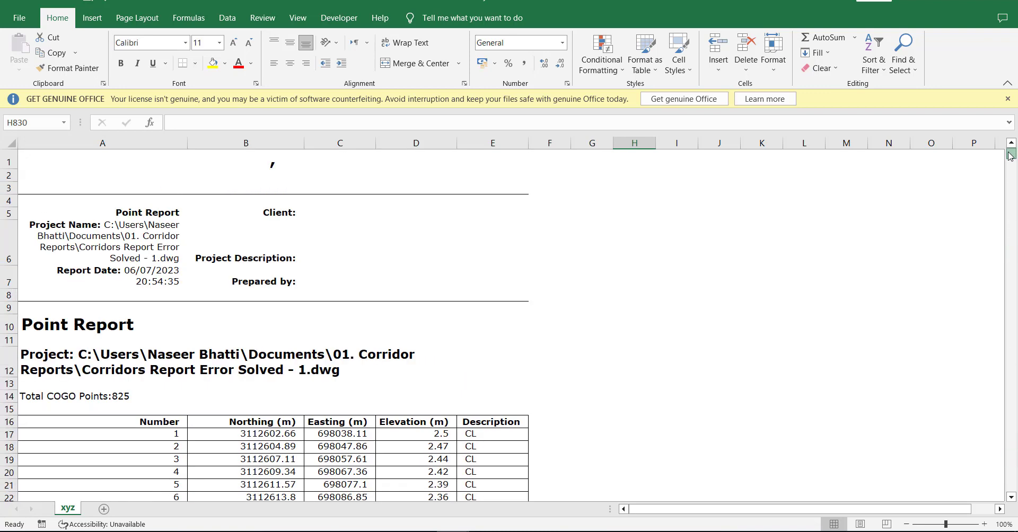
{"action": "left_click", "coordinate": [9, 409]}
{"action": "left_click_drag", "start_coordinate": [26, 244], "coordinate": [24, 160]}
{"action": "key", "text": "ctrl+minus"}
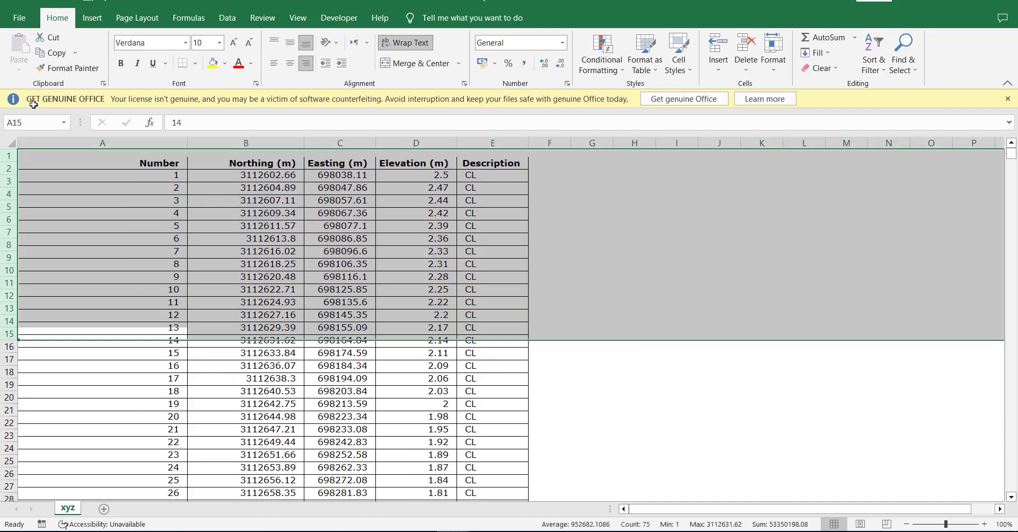
{"action": "left_click", "coordinate": [285, 221]}
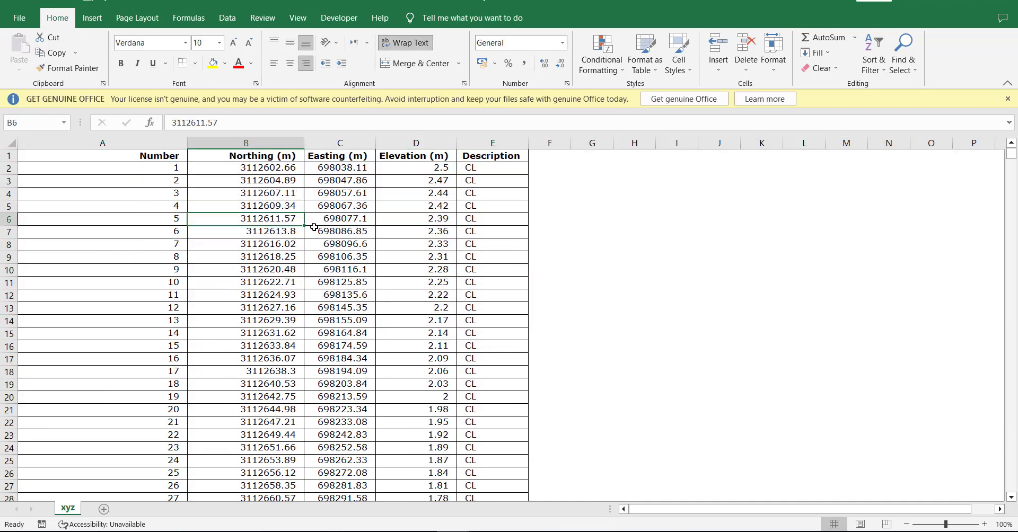
- Compare the st offset workbook with the xyz workbook, ending in the xyz workbook
{"action": "mouse_move", "coordinate": [438, 531]}
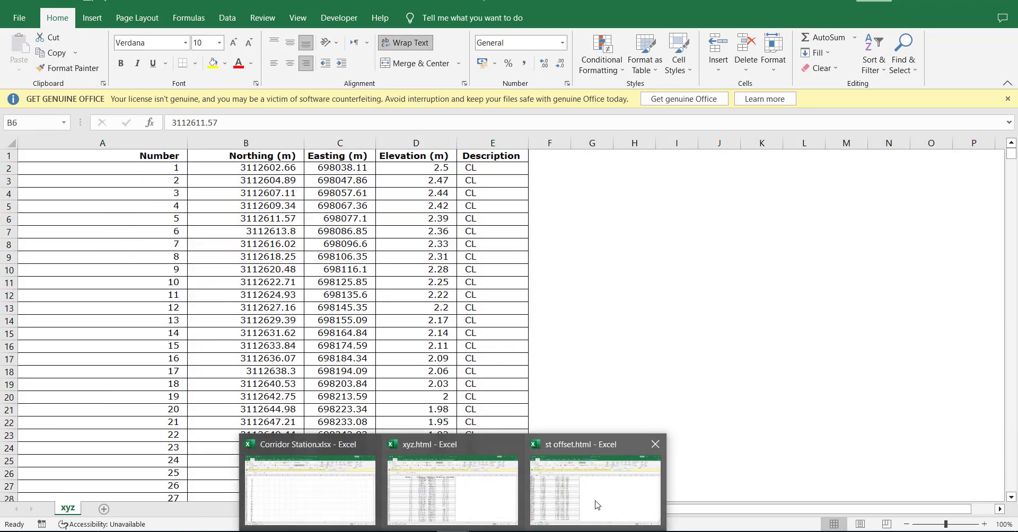
{"action": "left_click", "coordinate": [595, 502]}
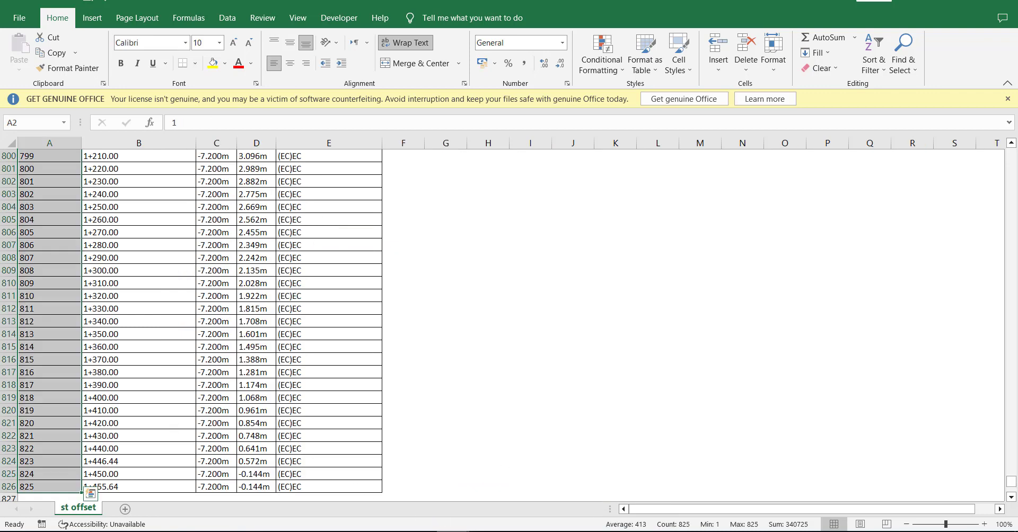
{"action": "left_click", "coordinate": [456, 480]}
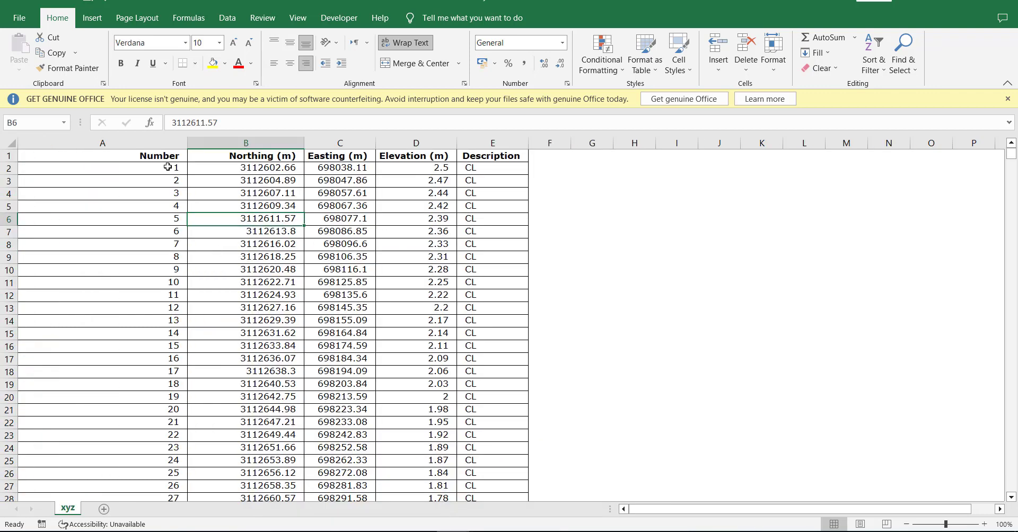
- Copy the whole xyz table, from the Number through Description headers down to the last point row
{"action": "left_click_drag", "start_coordinate": [168, 156], "coordinate": [461, 159]}
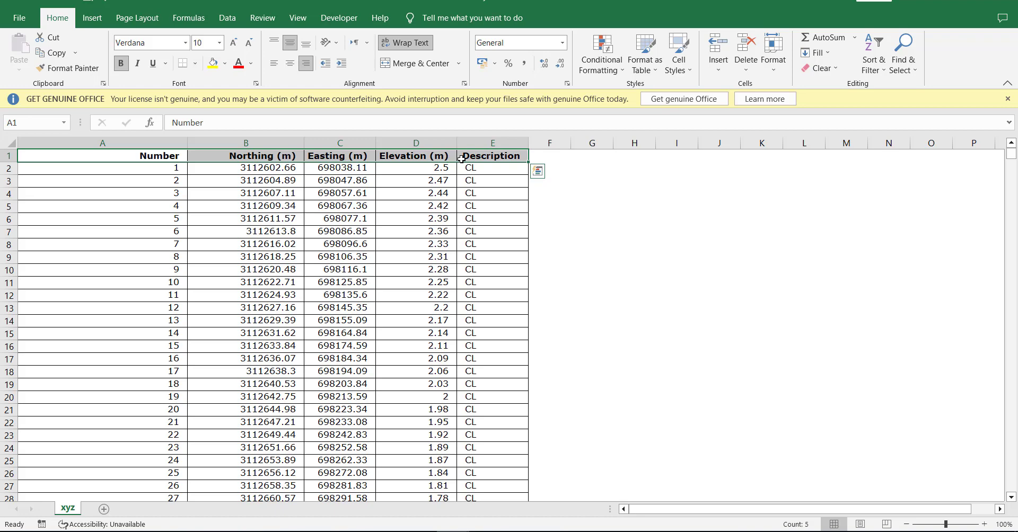
{"action": "key", "text": "ctrl+shift+Down"}
{"action": "left_click", "coordinate": [538, 494]}
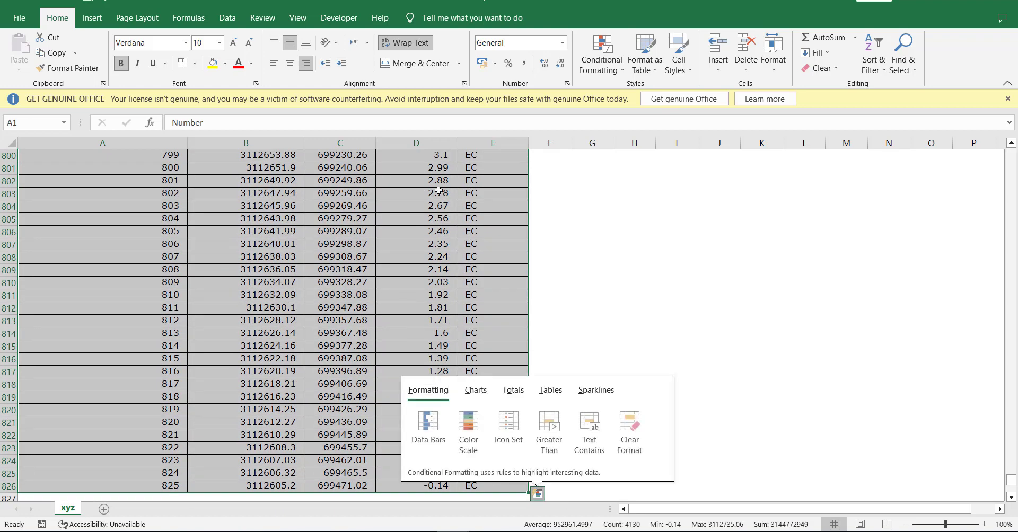
{"action": "right_click", "coordinate": [436, 186]}
{"action": "left_click", "coordinate": [476, 238]}
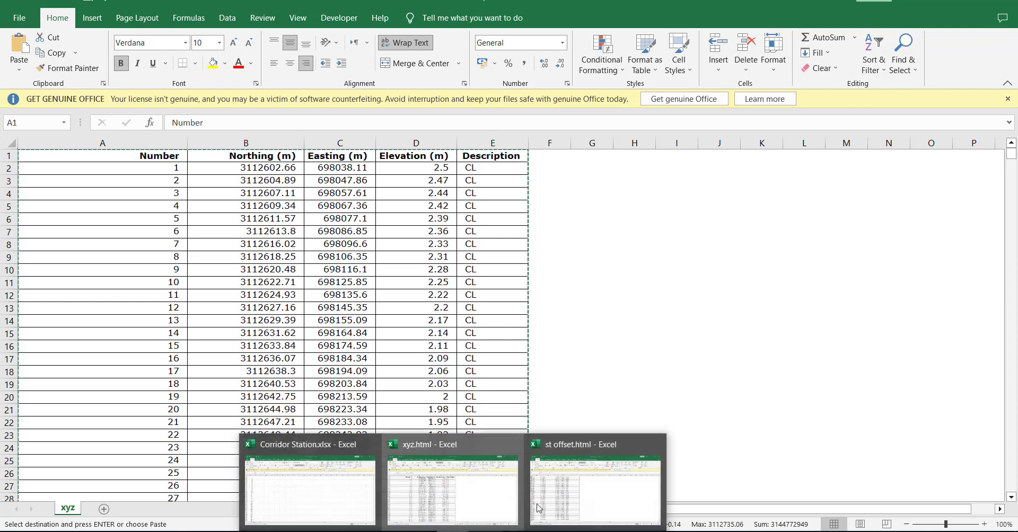
- Paste the copied xyz table as values into the st offset sheet, starting at cell F1 beside the existing table
{"action": "left_click", "coordinate": [572, 473]}
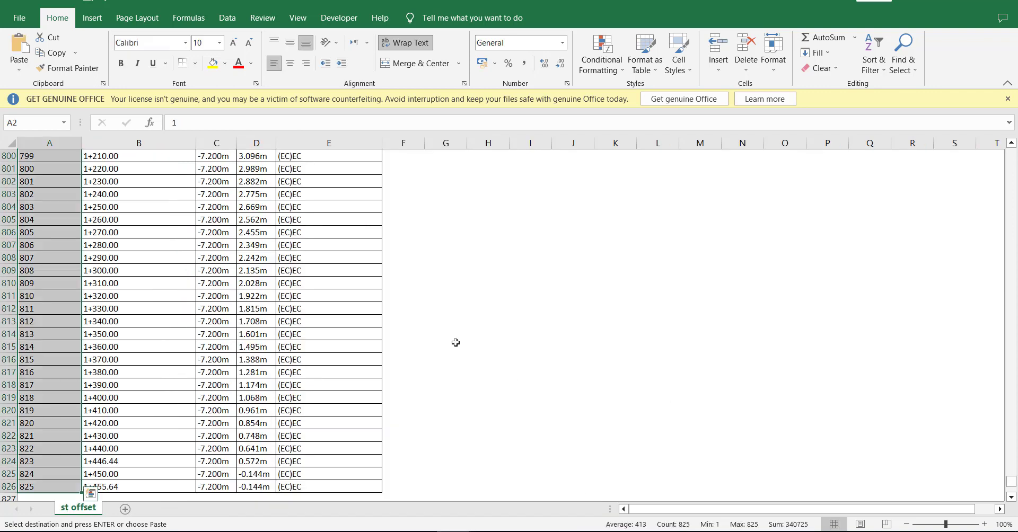
{"action": "scroll", "coordinate": [425, 339], "scroll_direction": "up", "scroll_amount": 11}
{"action": "left_click", "coordinate": [337, 315]}
{"action": "key", "text": "ctrl+Up"}
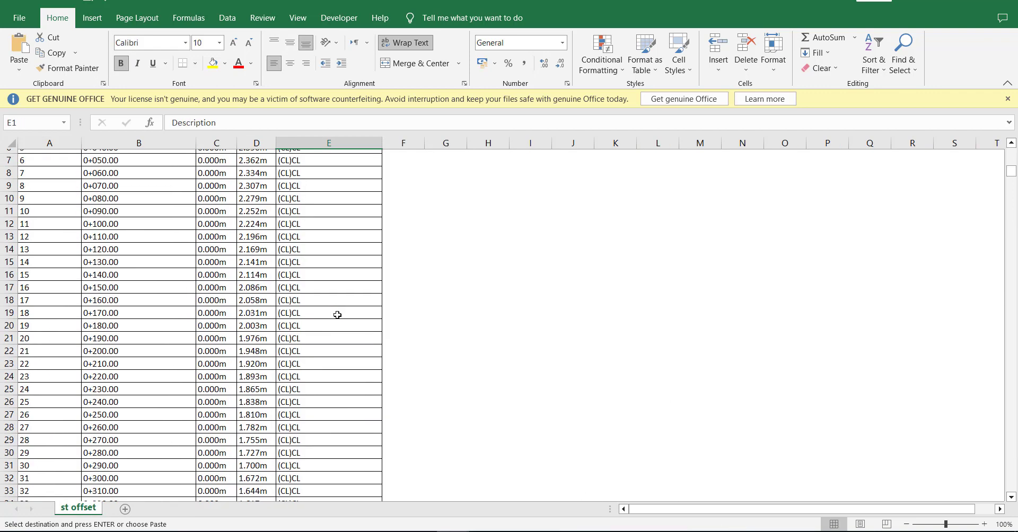
{"action": "left_click", "coordinate": [406, 158]}
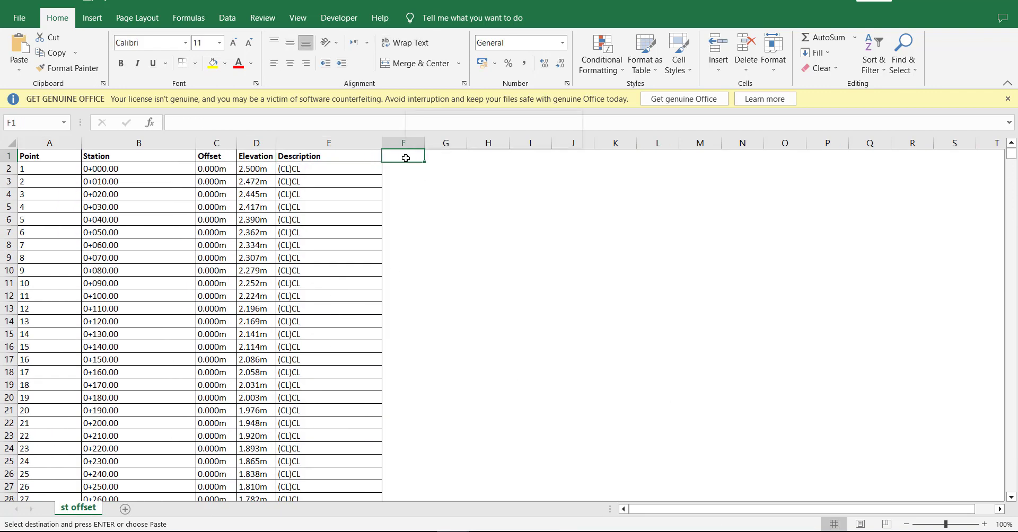
{"action": "right_click", "coordinate": [405, 157]}
{"action": "left_click", "coordinate": [459, 238]}
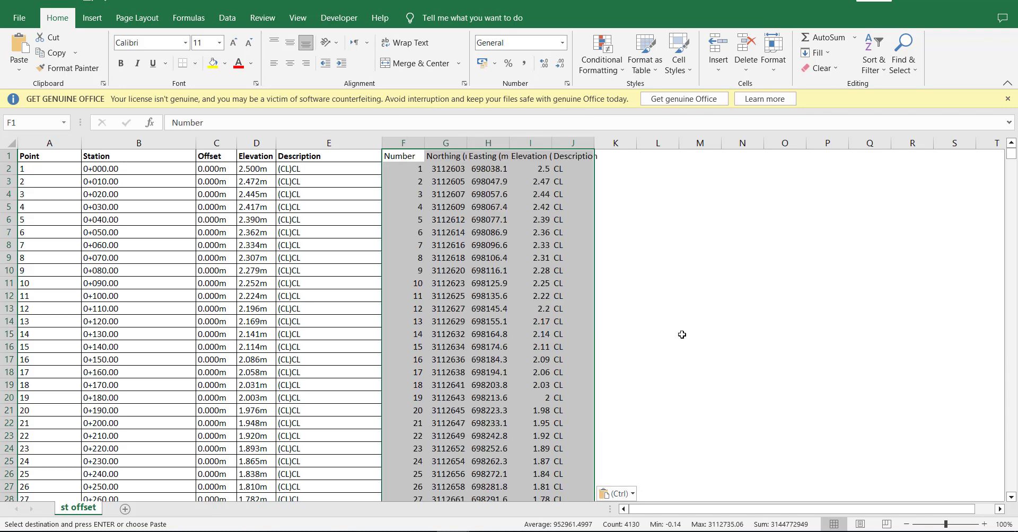
{"action": "left_click", "coordinate": [682, 334]}
- Check on several rows of the st offset sheet that the point numbers and descriptions of both tables line up
{"action": "scroll", "coordinate": [161, 356], "scroll_direction": "down", "scroll_amount": 7}
{"action": "scroll", "coordinate": [162, 355], "scroll_direction": "down", "scroll_amount": 19}
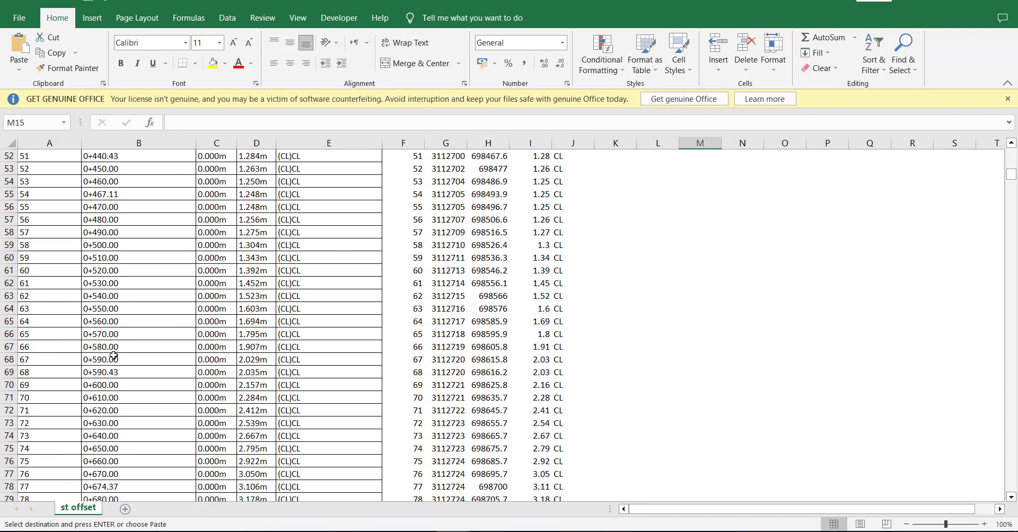
{"action": "left_click", "coordinate": [10, 385]}
{"action": "scroll", "coordinate": [284, 321], "scroll_direction": "down", "scroll_amount": 18}
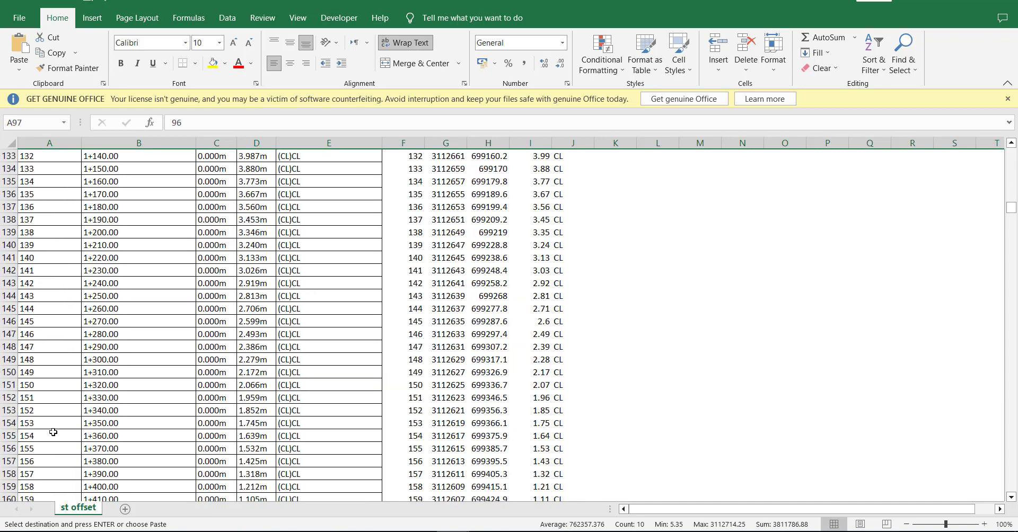
{"action": "scroll", "coordinate": [387, 459], "scroll_direction": "down", "scroll_amount": 7}
{"action": "left_click", "coordinate": [10, 402]}
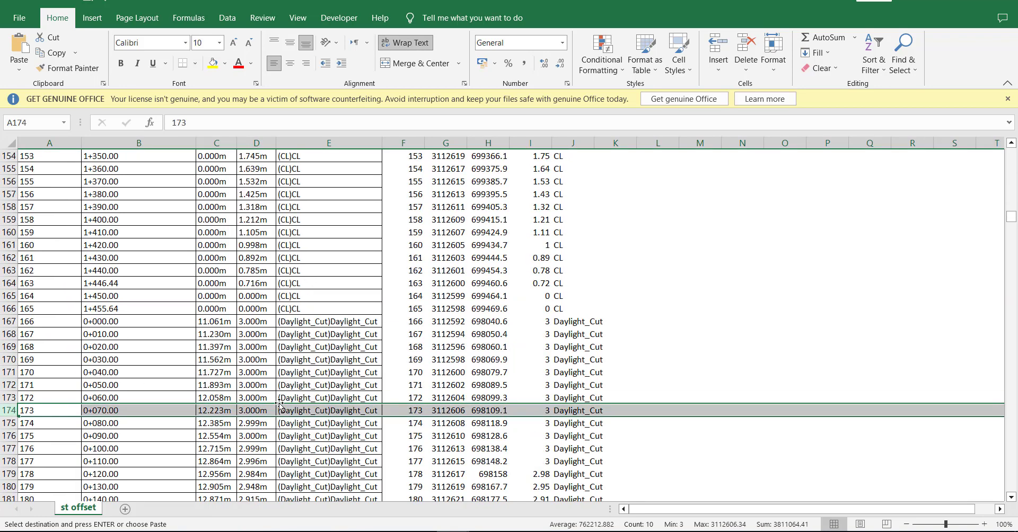
{"action": "scroll", "coordinate": [395, 386], "scroll_direction": "down", "scroll_amount": 7}
{"action": "scroll", "coordinate": [395, 387], "scroll_direction": "down", "scroll_amount": 20}
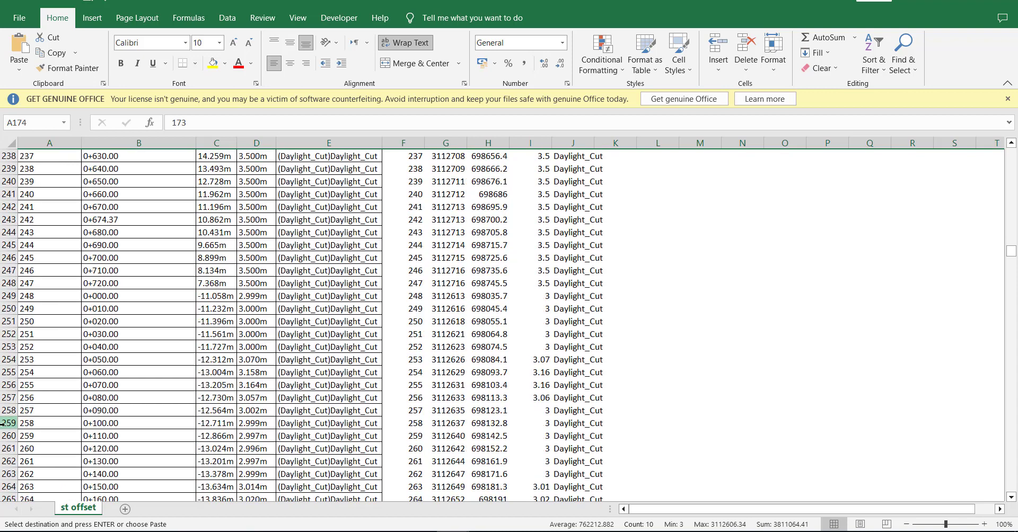
{"action": "left_click", "coordinate": [6, 423]}
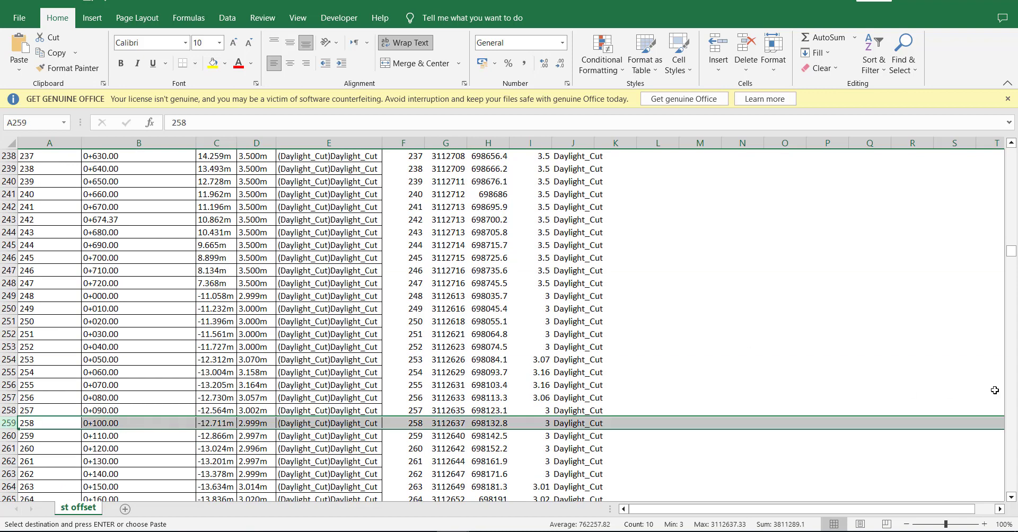
{"action": "left_click_drag", "start_coordinate": [1011, 251], "coordinate": [1011, 151]}
{"action": "left_click", "coordinate": [674, 269]}
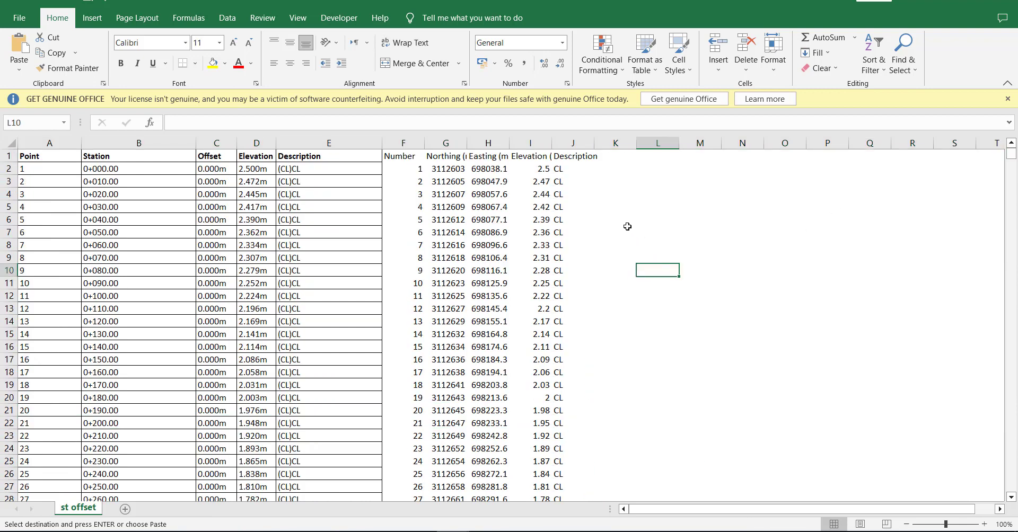
- Centre the contents of columns A to J horizontally and vertically
{"action": "left_click_drag", "start_coordinate": [564, 146], "coordinate": [32, 143]}
{"action": "key", "text": "Return"}
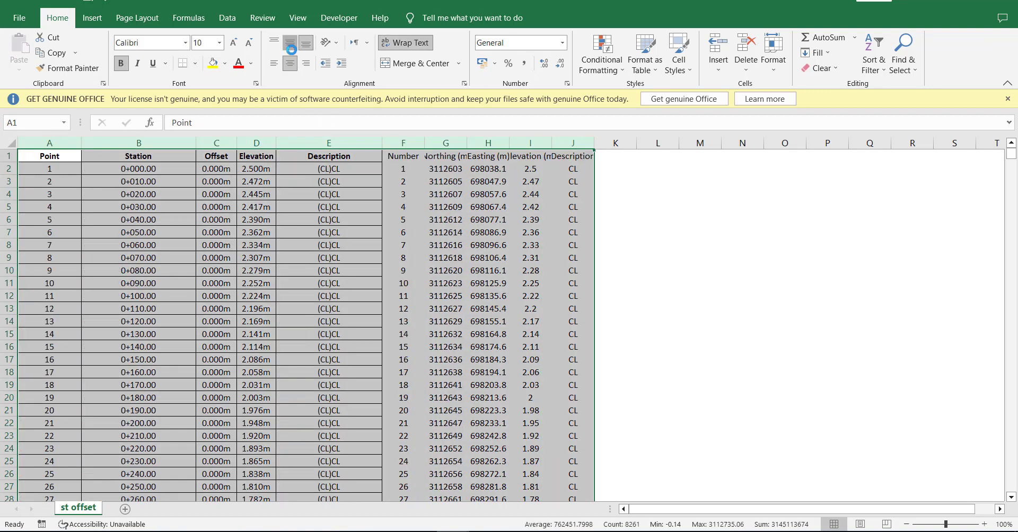
{"action": "left_click", "coordinate": [671, 257]}
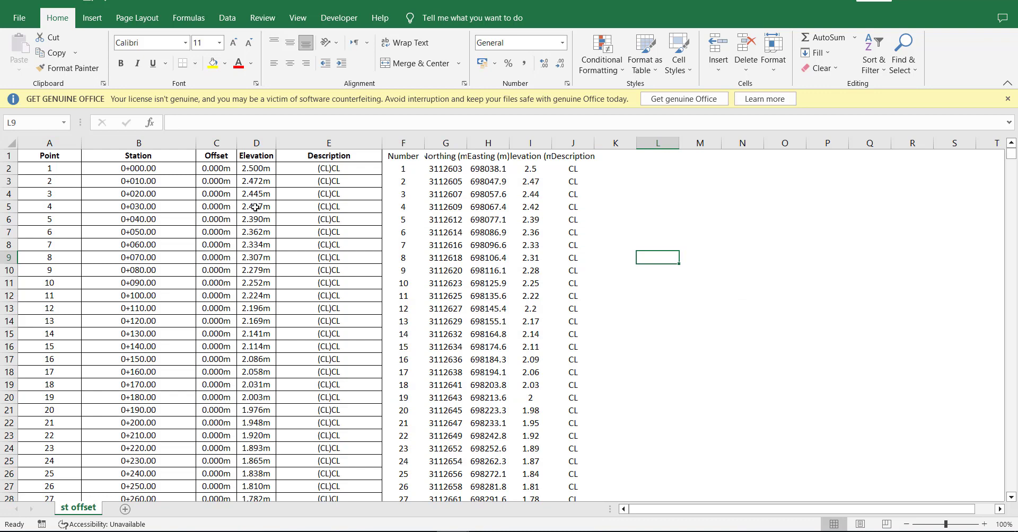
- Remove every "+" from the Station column by replacing all occurrences with nothing
{"action": "left_click", "coordinate": [157, 147]}
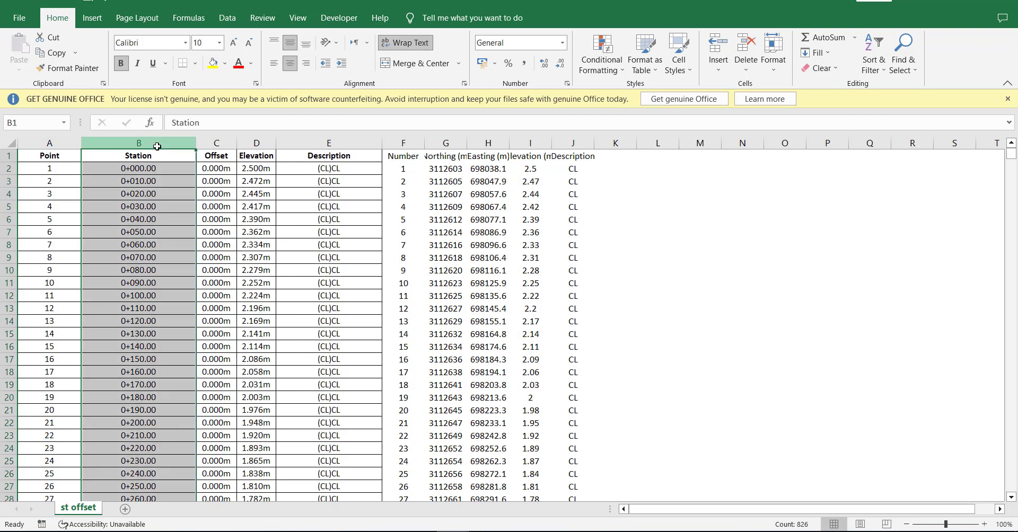
{"action": "key", "text": "ctrl+f"}
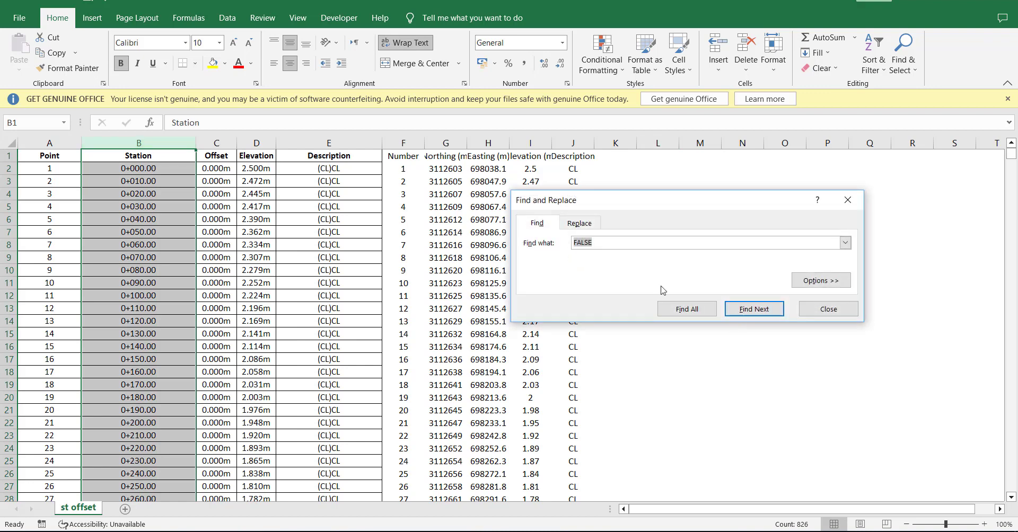
{"action": "left_click", "coordinate": [582, 226]}
{"action": "key", "text": "Tab"}
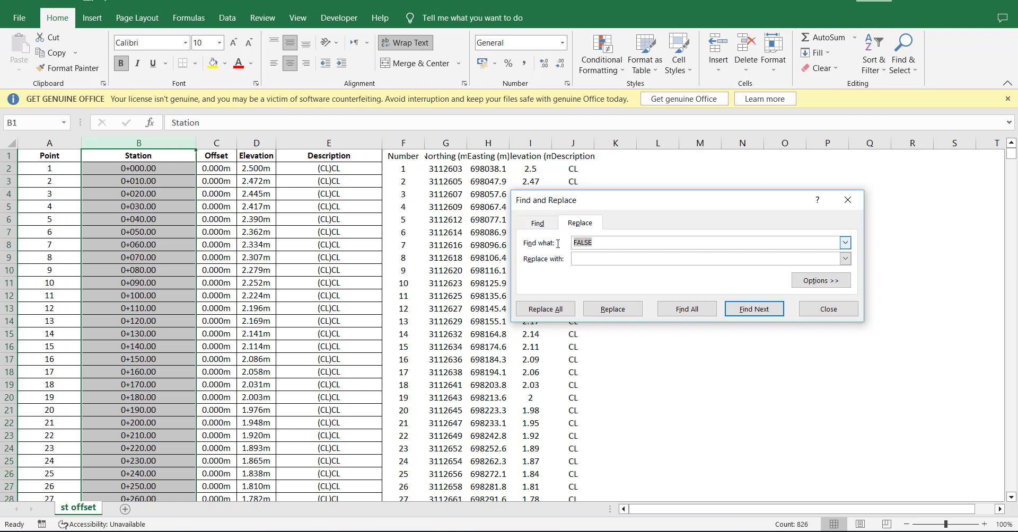
{"action": "type", "text": "+"}
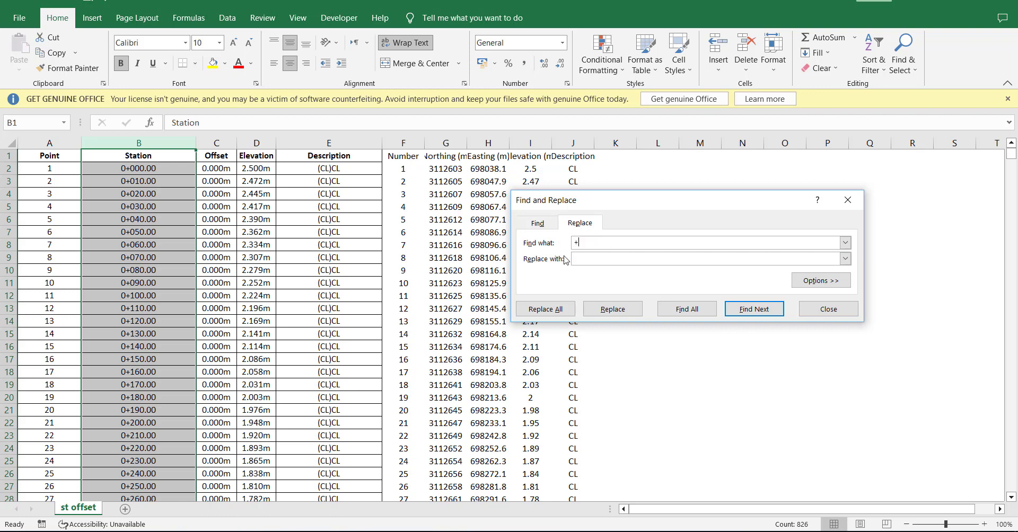
{"action": "left_click", "coordinate": [560, 311]}
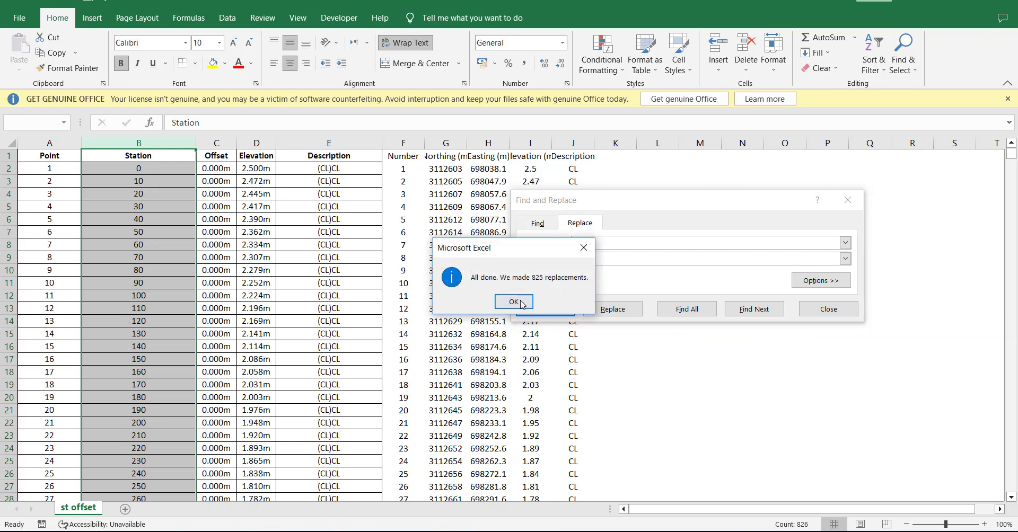
{"action": "left_click", "coordinate": [515, 301]}
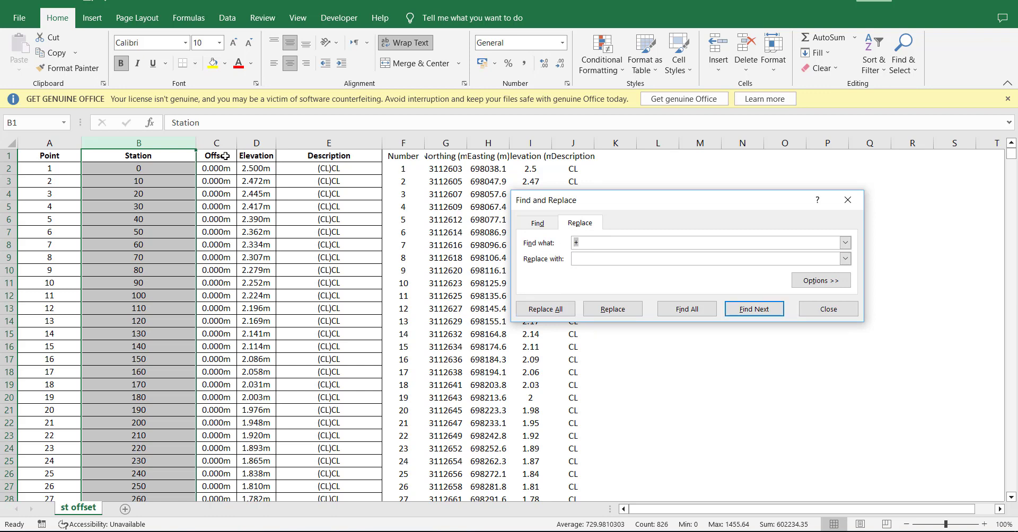
- Remove the "m" unit from all values in the Offset column by replacing it with nothing
{"action": "left_click", "coordinate": [216, 143]}
{"action": "left_click", "coordinate": [845, 243]}
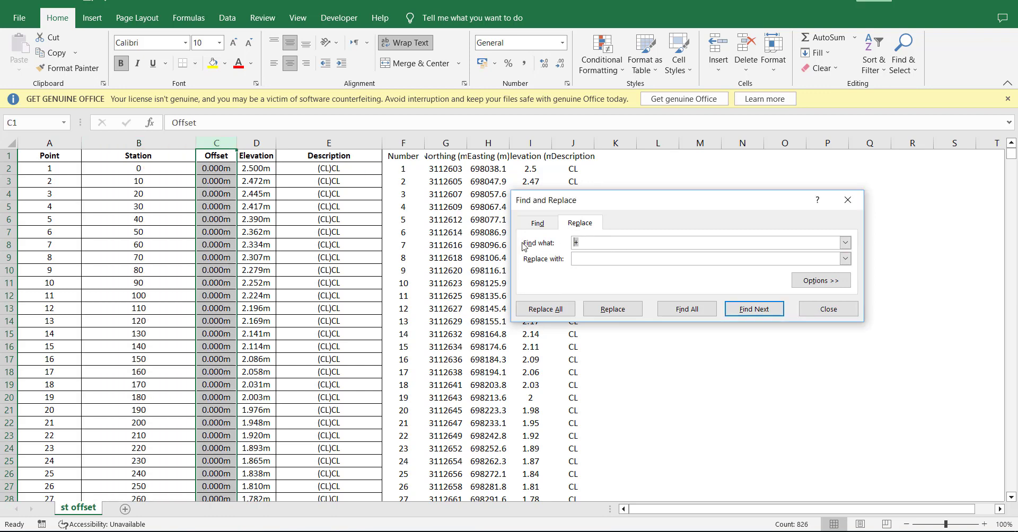
{"action": "type", "text": "m"}
{"action": "left_click", "coordinate": [569, 312]}
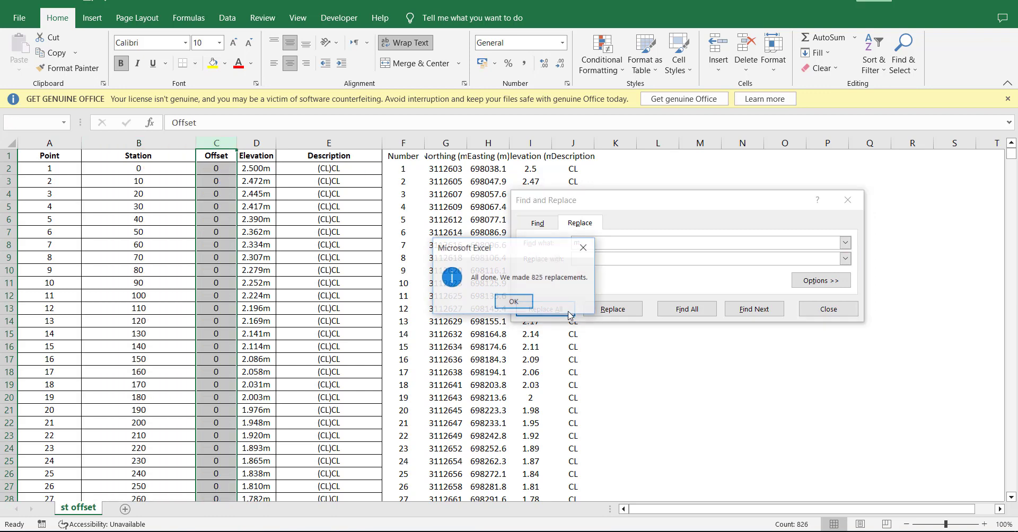
{"action": "left_click", "coordinate": [582, 300]}
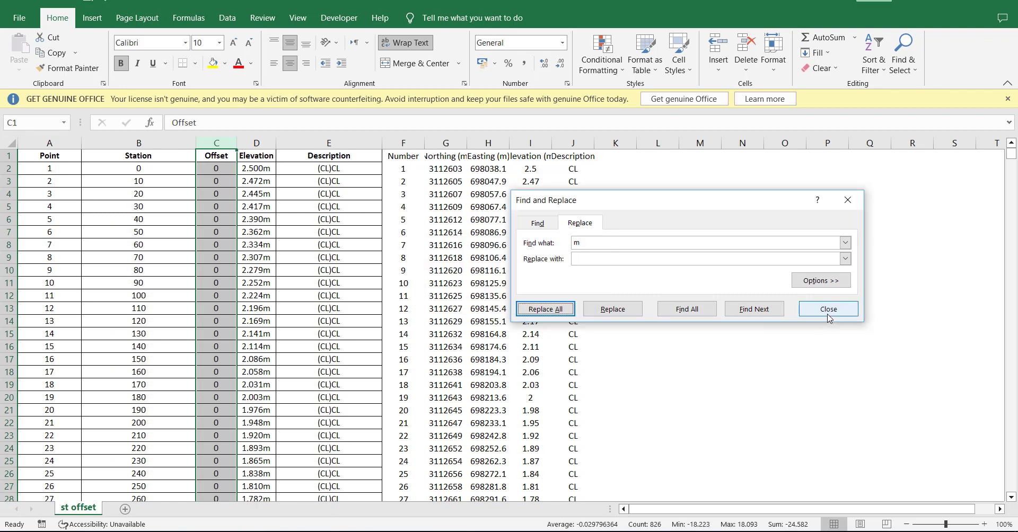
{"action": "left_click", "coordinate": [828, 312]}
{"action": "left_click", "coordinate": [793, 346]}
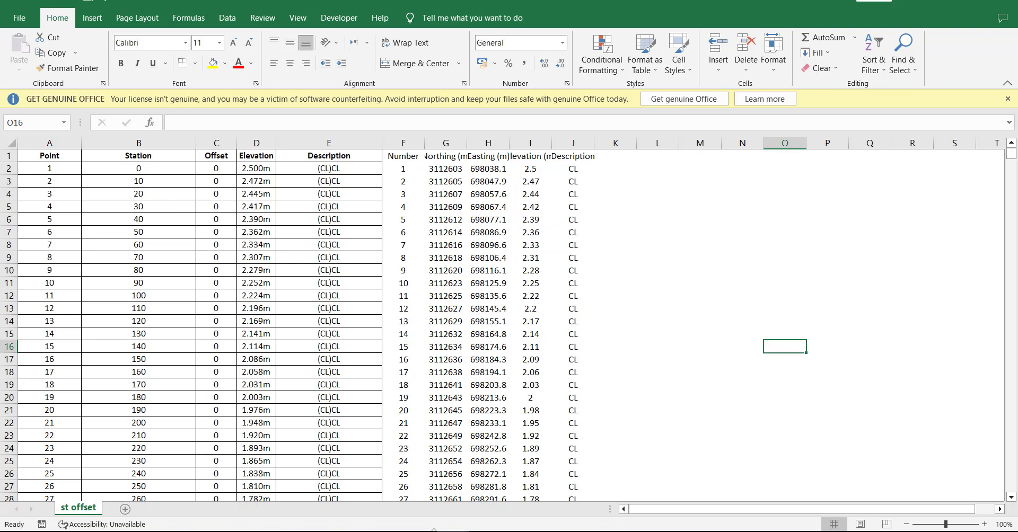
- Examine the full station list in column A of the Corridor Station workbook, from A2 down to its last entry
{"action": "left_click", "coordinate": [318, 495]}
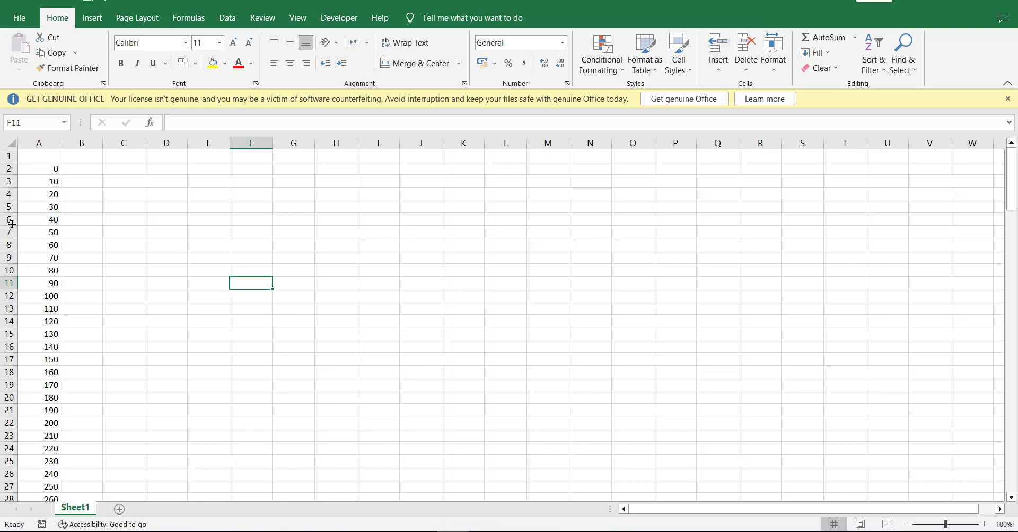
{"action": "left_click", "coordinate": [49, 170]}
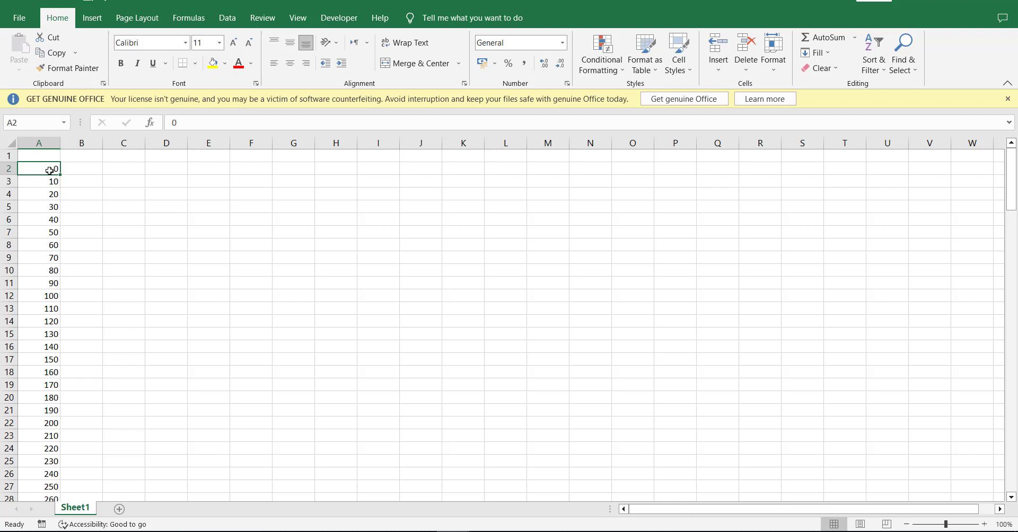
{"action": "key", "text": "ctrl+shift+Down"}
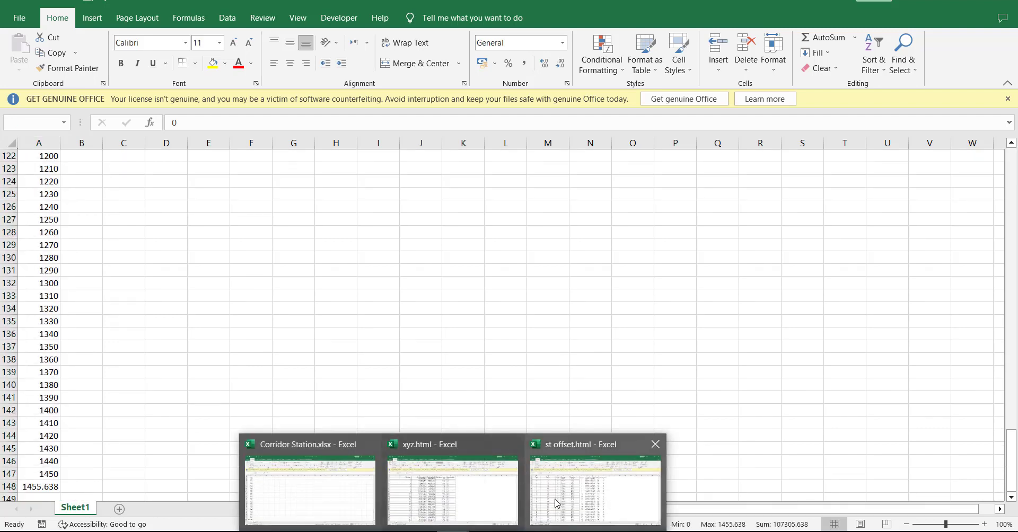
- Copy the CL stations in B2:B166 of the st offset sheet and paste them into the untitled Notepad file
{"action": "left_click", "coordinate": [593, 491]}
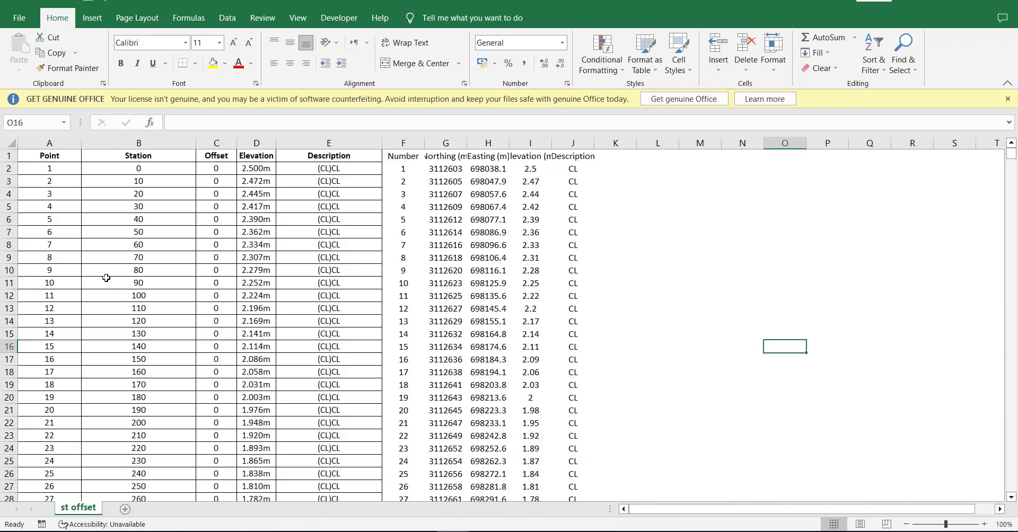
{"action": "left_click", "coordinate": [153, 173]}
{"action": "left_click_drag", "start_coordinate": [154, 172], "coordinate": [164, 371]}
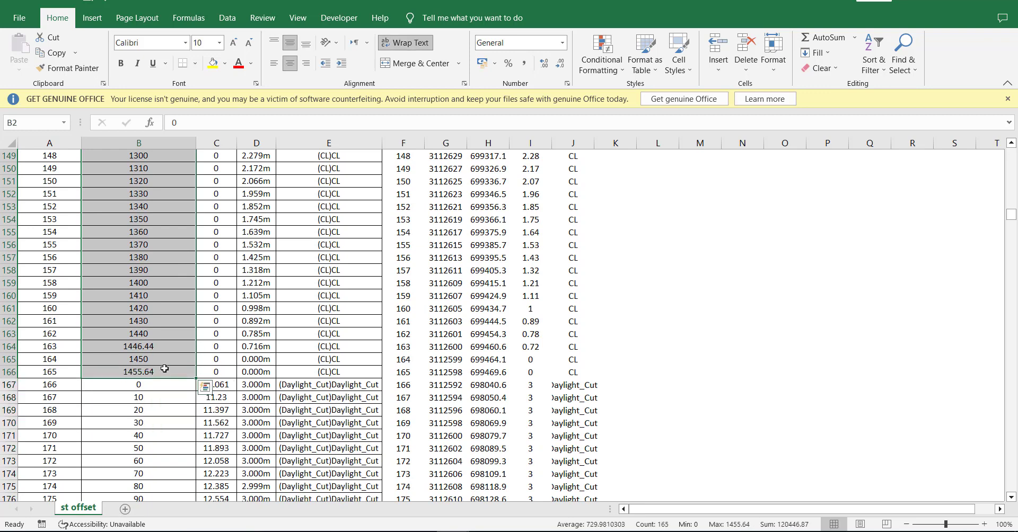
{"action": "key", "text": "ctrl+c"}
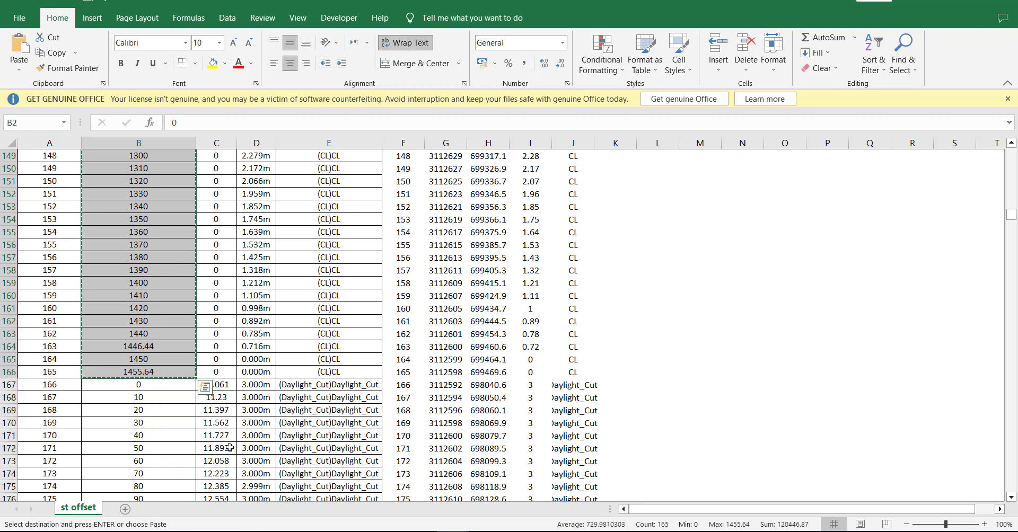
{"action": "key", "text": "alt+Tab"}
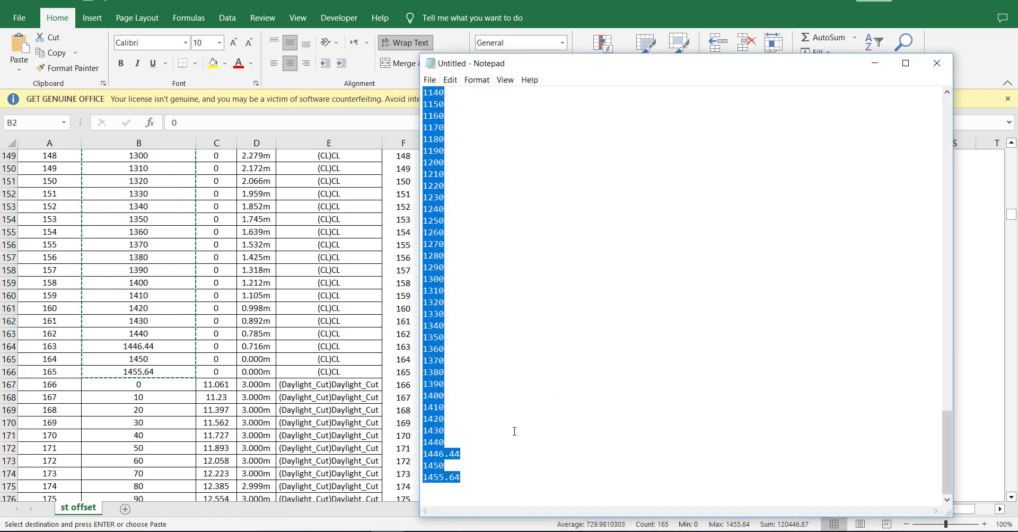
{"action": "key", "text": "ctrl+v"}
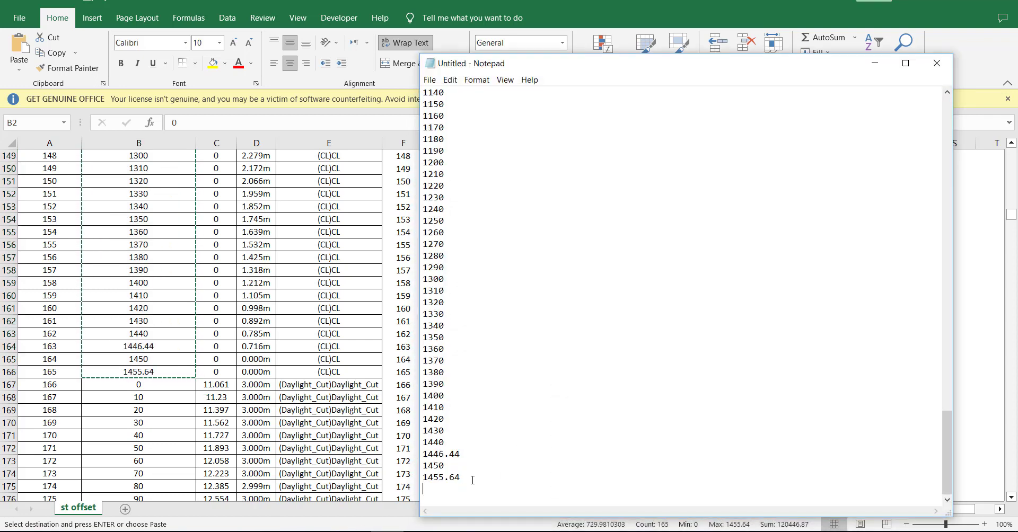
- Copy the entire station list from 0 to 1455.64 out of the untitled Notepad file
{"action": "key", "text": "shift+Up"}
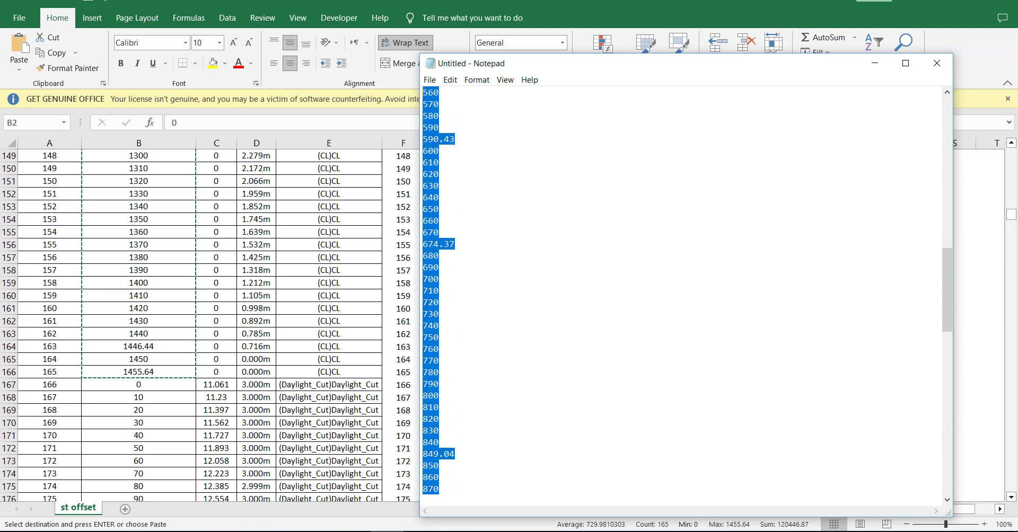
{"action": "key", "text": "shift+Up"}
{"action": "key", "text": "shift+Up"}
{"action": "key", "text": "shift+Up"}
{"action": "key", "text": "shift+Up"}
{"action": "key", "text": "shift+Up"}
{"action": "key", "text": "shift+Up"}
{"action": "key", "text": "shift+Up"}
{"action": "key", "text": "shift+Up"}
{"action": "key", "text": "shift+Up"}
{"action": "key", "text": "shift+Up"}
{"action": "key", "text": "shift+Up"}
{"action": "key", "text": "shift+Up"}
{"action": "key", "text": "shift+Up"}
{"action": "key", "text": "shift+Up"}
{"action": "key", "text": "shift+Up"}
{"action": "key", "text": "shift+Up"}
{"action": "key", "text": "shift+Up"}
{"action": "key", "text": "shift+Up"}
{"action": "key", "text": "shift+Up"}
{"action": "key", "text": "shift+Up"}
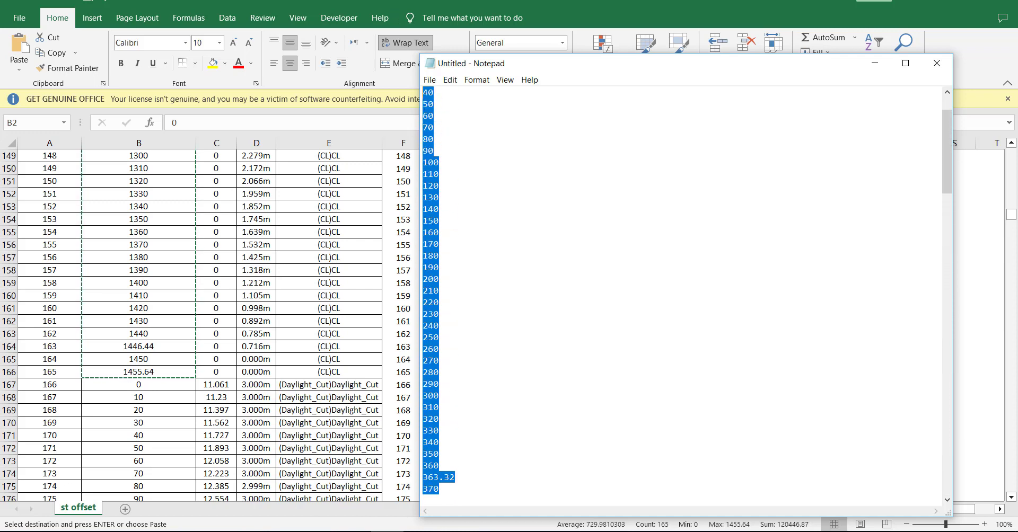
{"action": "key", "text": "shift+Up"}
{"action": "key", "text": "shift+Up"}
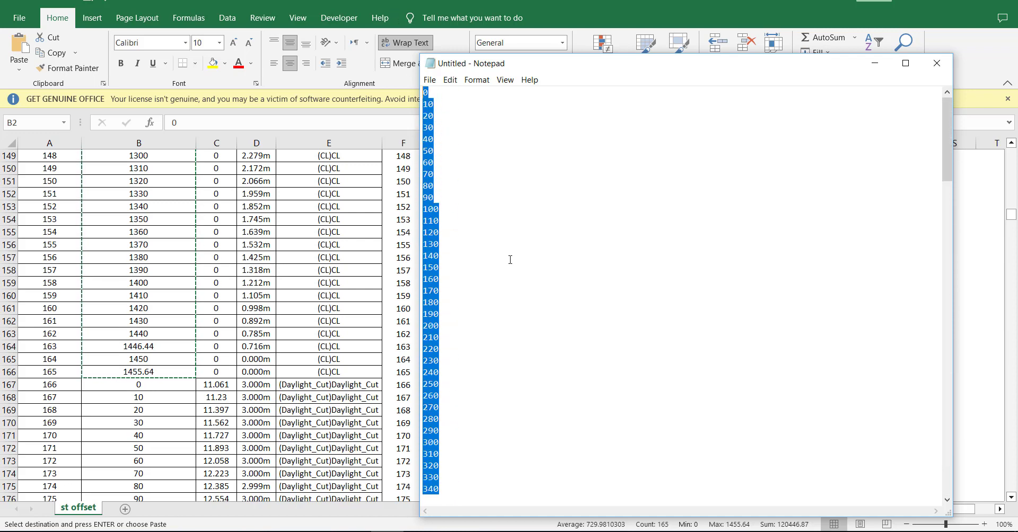
{"action": "right_click", "coordinate": [465, 141]}
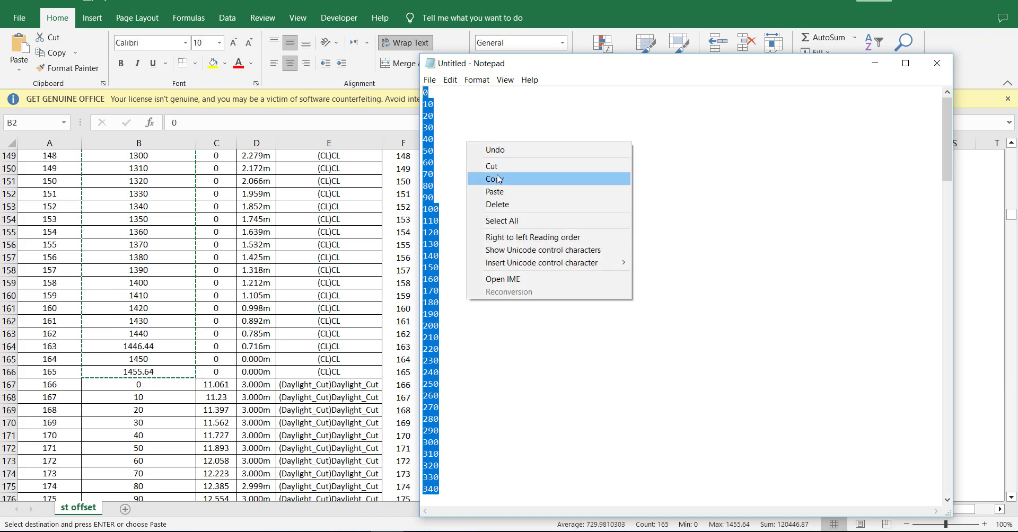
{"action": "left_click", "coordinate": [491, 178]}
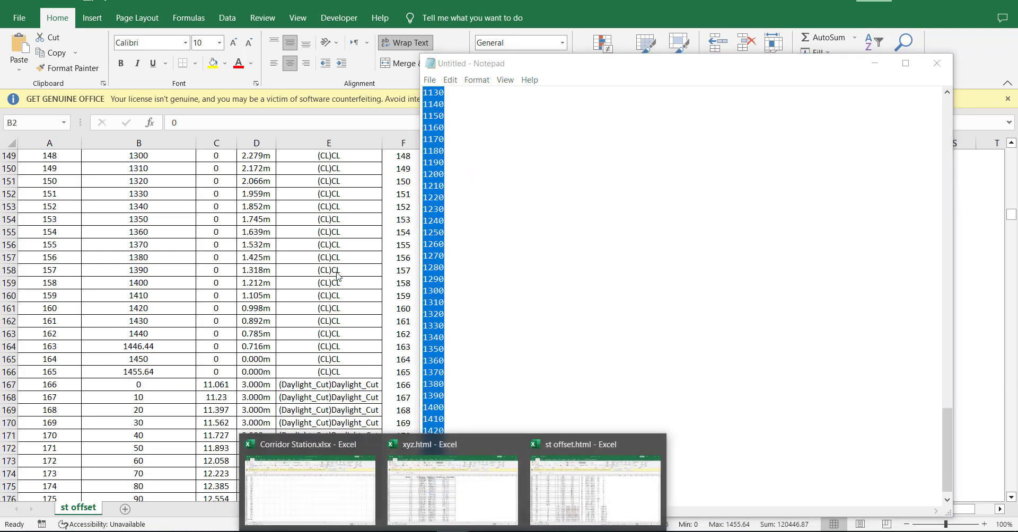
- Switch to the st offset workbook in Excel and open a custom sort for columns A through J
{"action": "left_click", "coordinate": [610, 477]}
{"action": "left_click", "coordinate": [658, 280]}
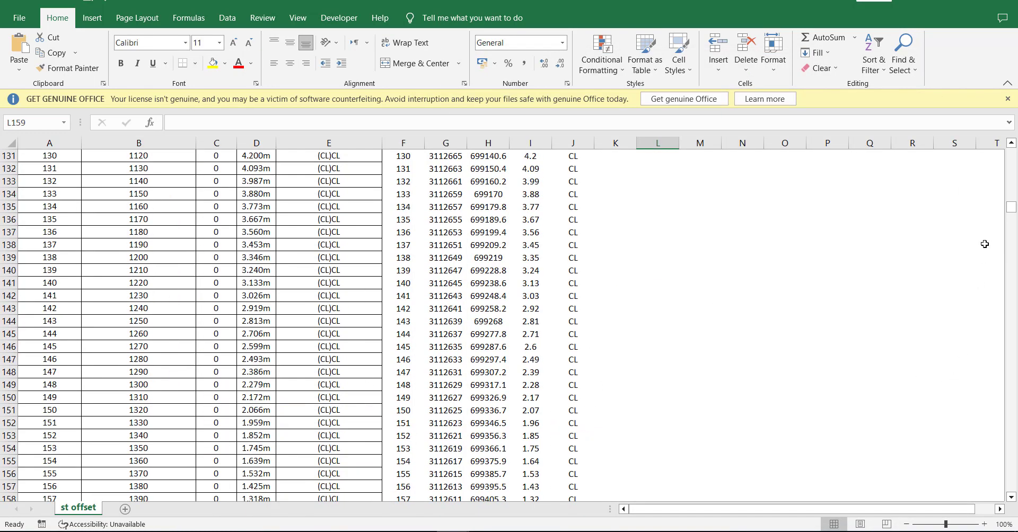
{"action": "left_click_drag", "start_coordinate": [1012, 213], "coordinate": [1013, 151]}
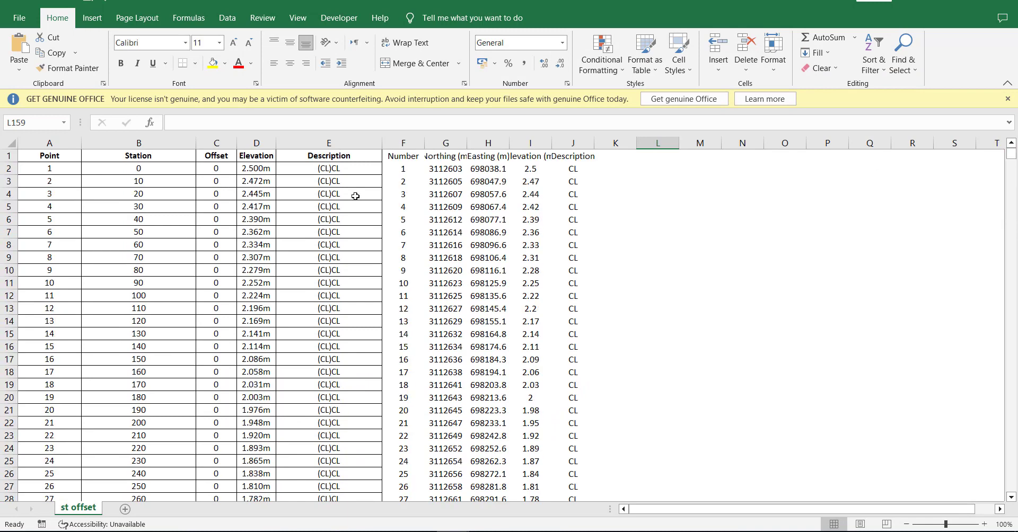
{"action": "left_click", "coordinate": [140, 143]}
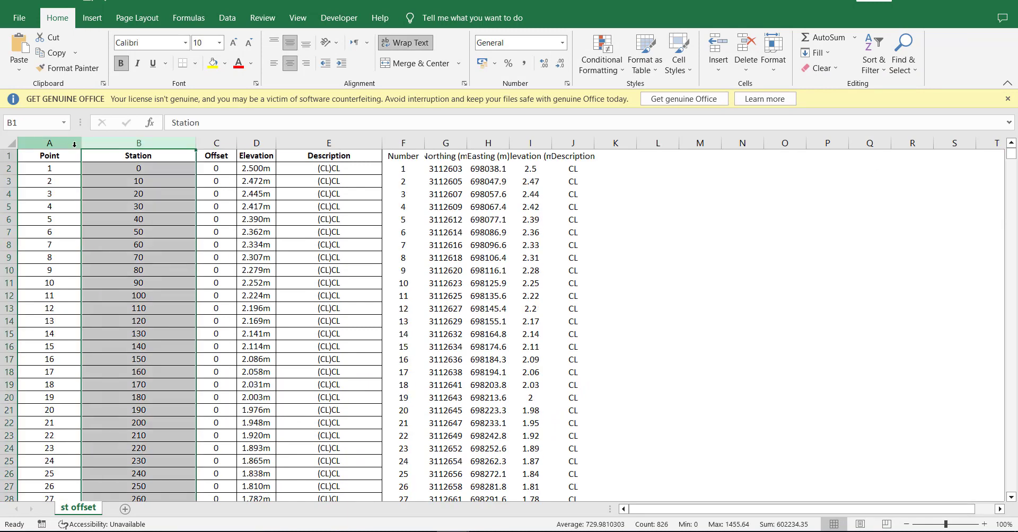
{"action": "left_click_drag", "start_coordinate": [75, 144], "coordinate": [575, 144]}
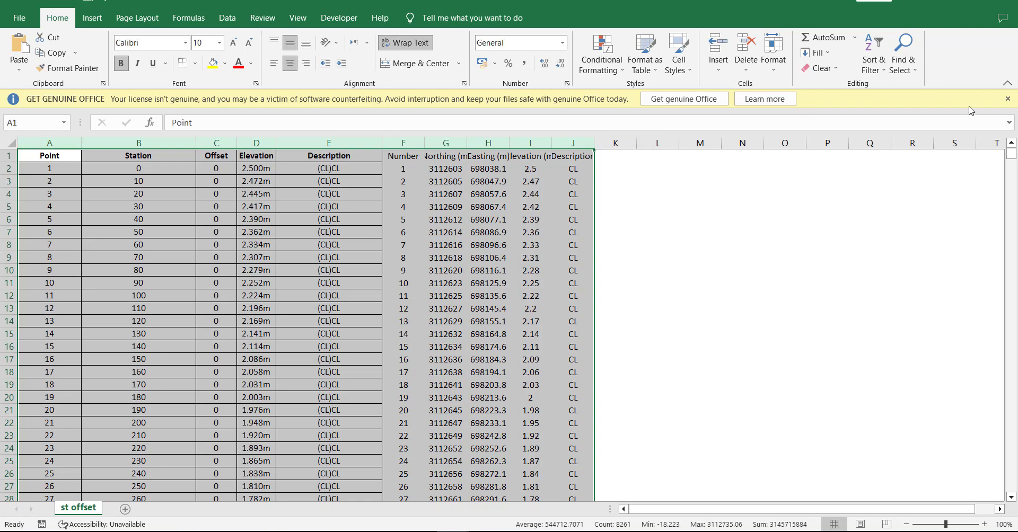
{"action": "left_click", "coordinate": [876, 75]}
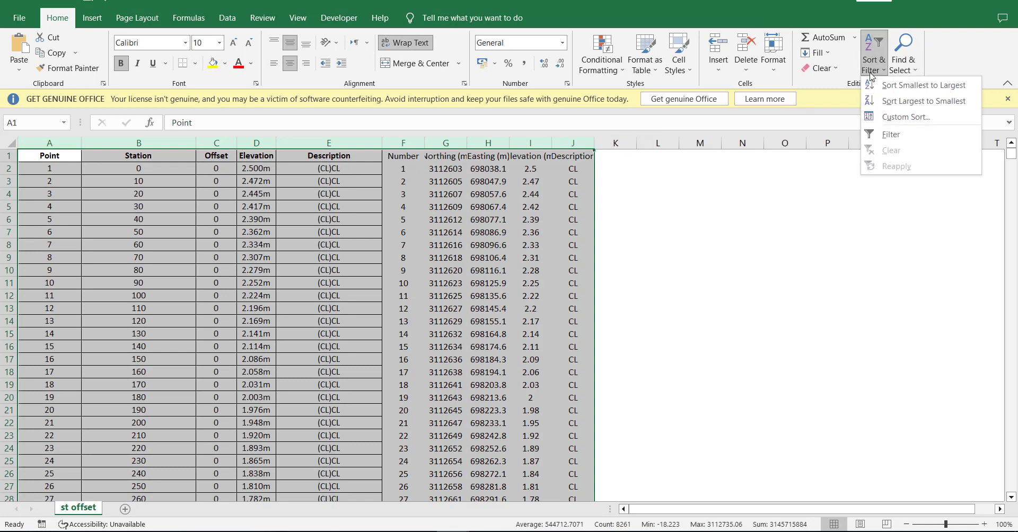
{"action": "left_click", "coordinate": [888, 117]}
{"action": "left_click_drag", "start_coordinate": [643, 119], "coordinate": [706, 71]}
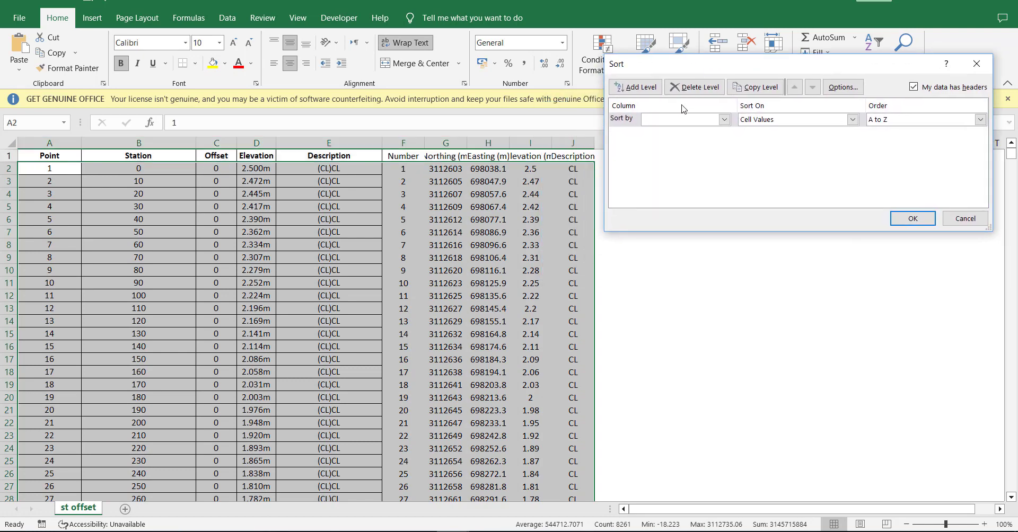
- Set up two sort levels, Station first and Offset second
{"action": "left_click", "coordinate": [635, 92]}
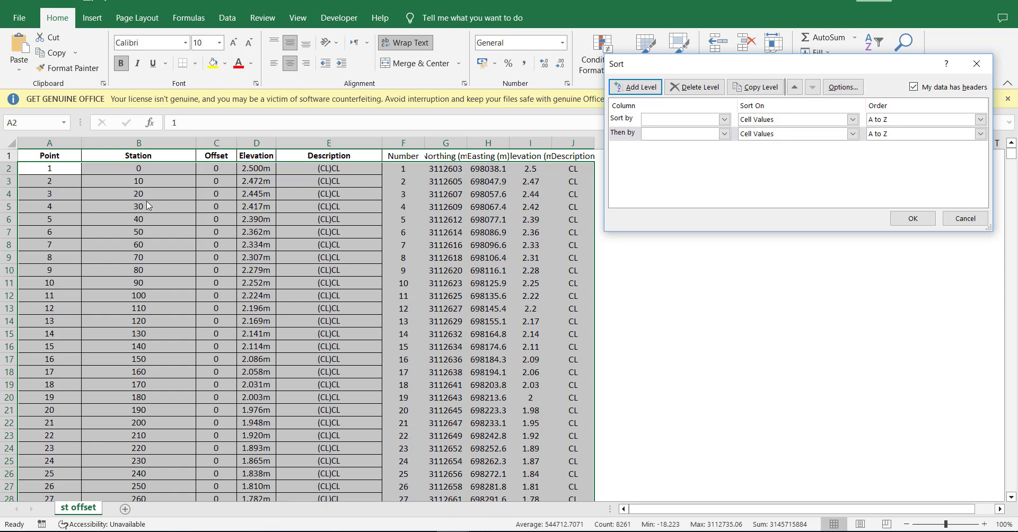
{"action": "left_click", "coordinate": [724, 119]}
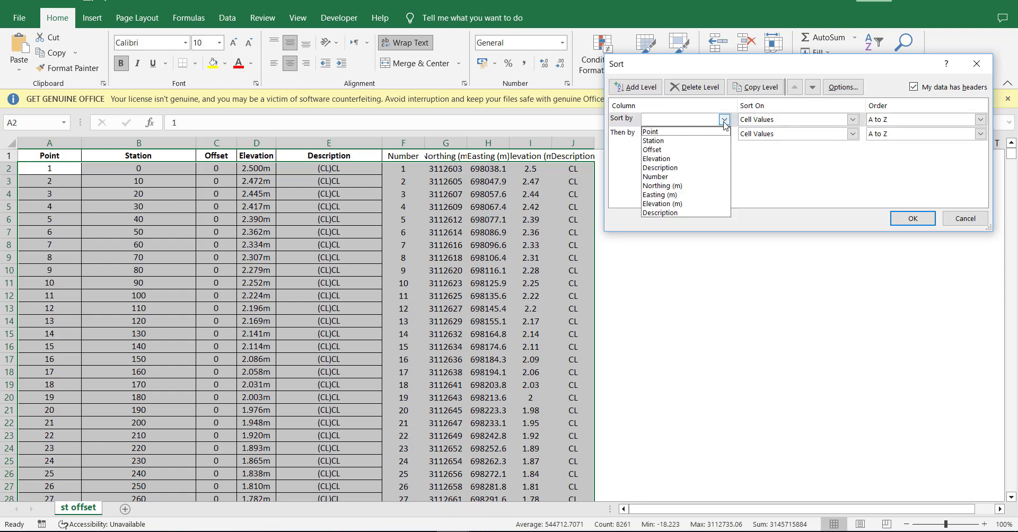
{"action": "left_click", "coordinate": [700, 141]}
{"action": "left_click", "coordinate": [725, 134]}
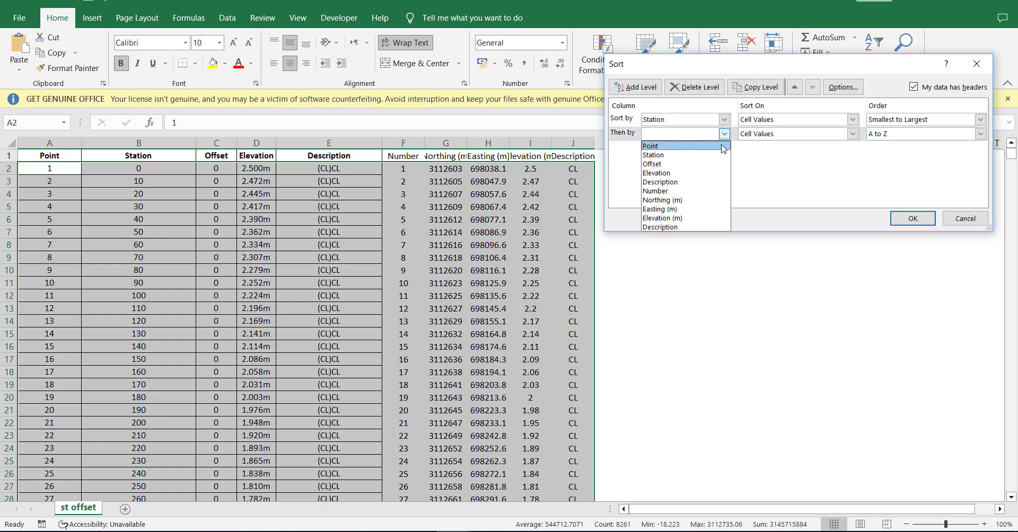
{"action": "key", "text": "Escape"}
{"action": "key", "text": "o"}
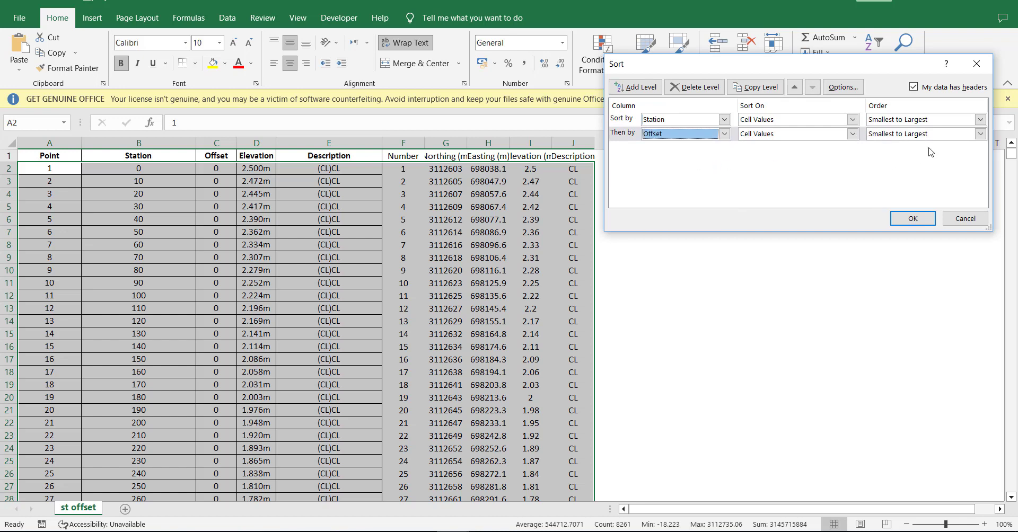
- Choose a custom list as the Station sort order and permanently delete the existing list starting 0, 10, 20
{"action": "left_click", "coordinate": [980, 133]}
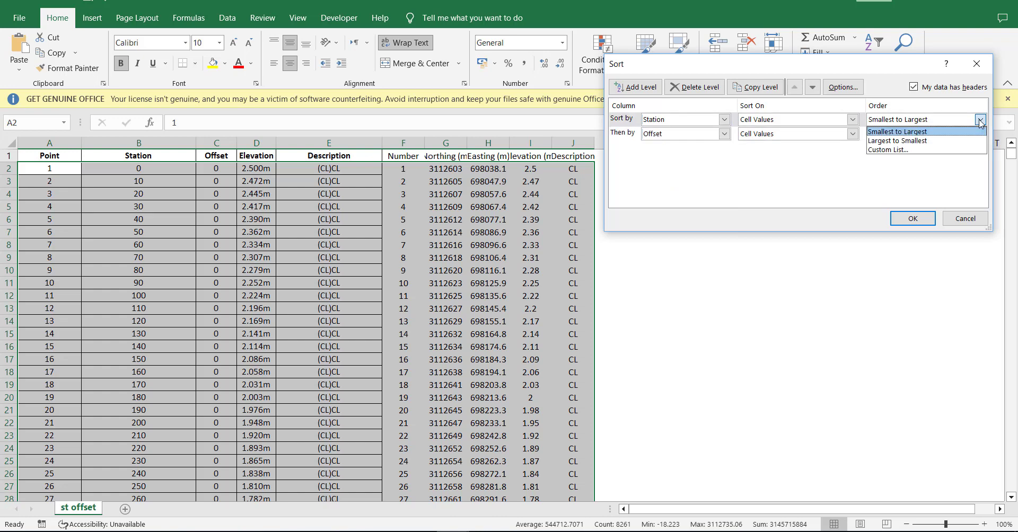
{"action": "left_click", "coordinate": [883, 154]}
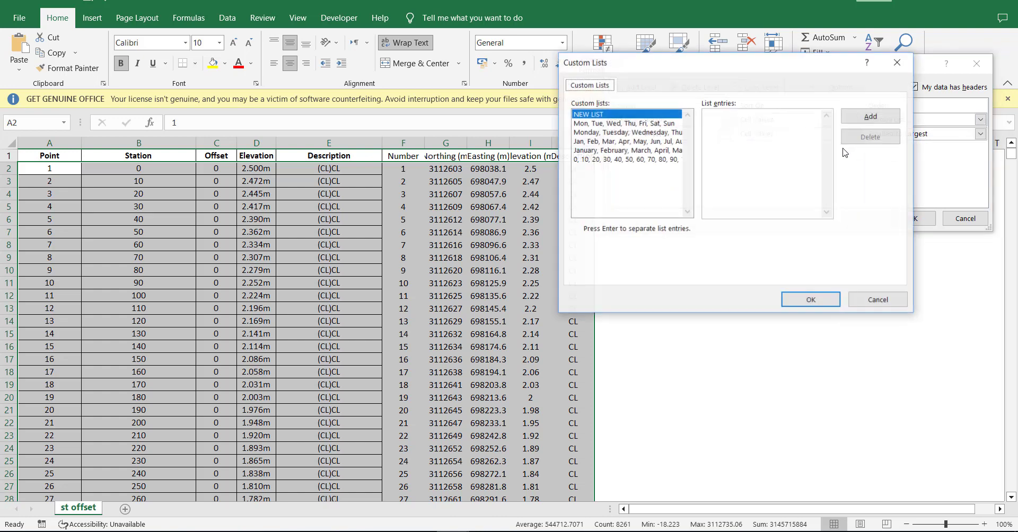
{"action": "left_click", "coordinate": [627, 159]}
{"action": "left_click", "coordinate": [870, 137]}
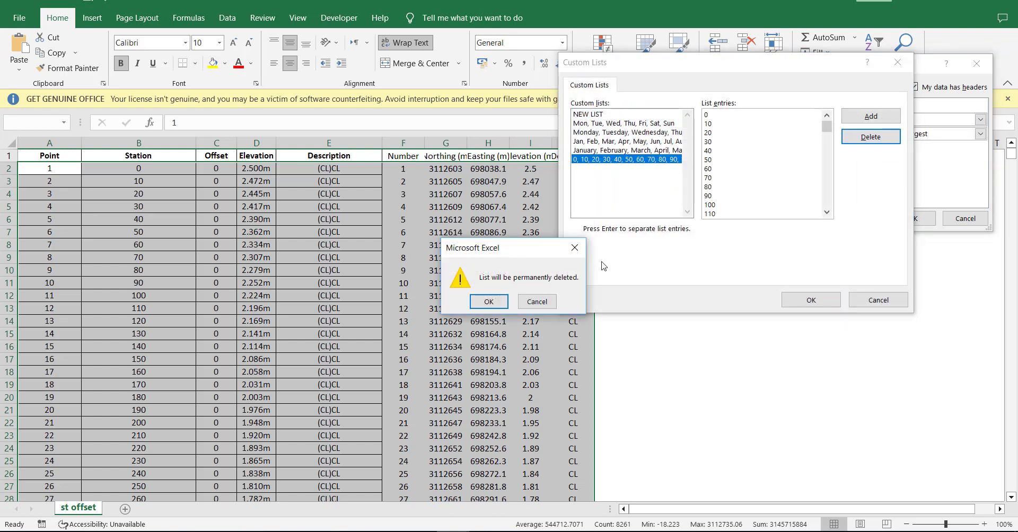
{"action": "left_click", "coordinate": [489, 301]}
- Add the copied stations as a new custom list and sort the table with it as the Station order
{"action": "right_click", "coordinate": [719, 123]}
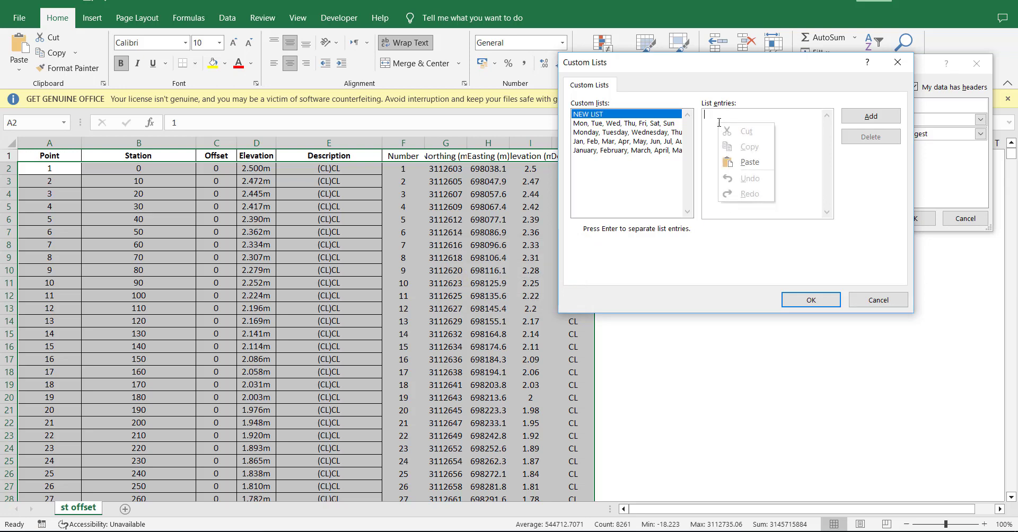
{"action": "left_click", "coordinate": [737, 165]}
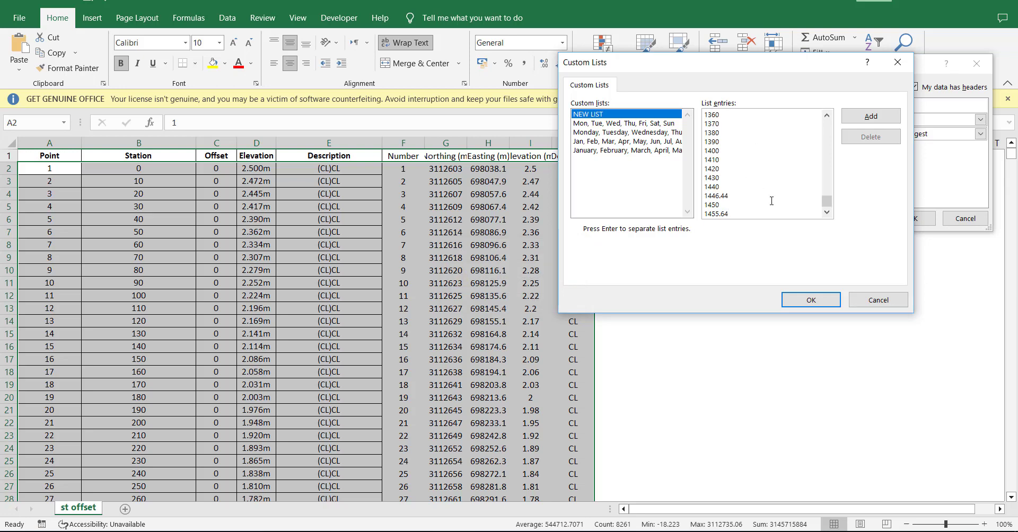
{"action": "left_click", "coordinate": [858, 120]}
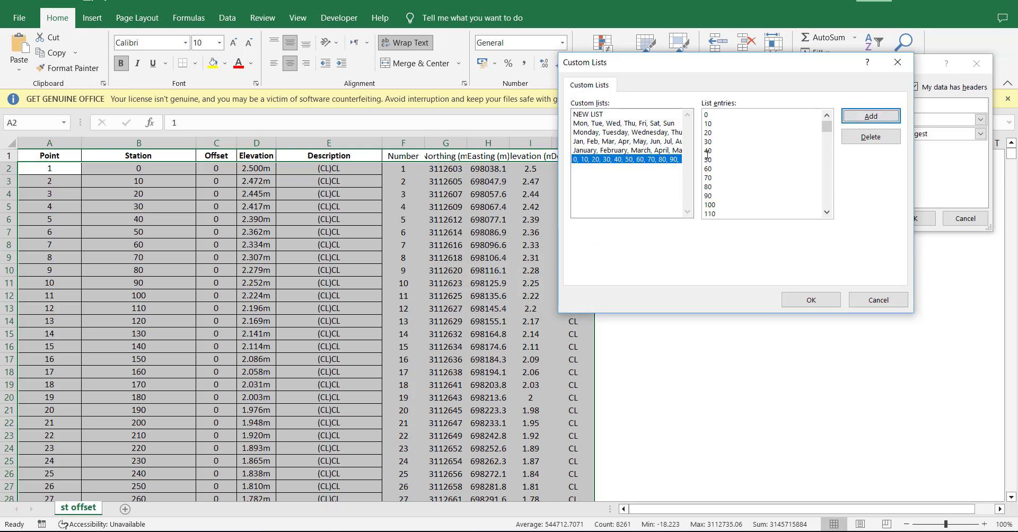
{"action": "left_click", "coordinate": [802, 300]}
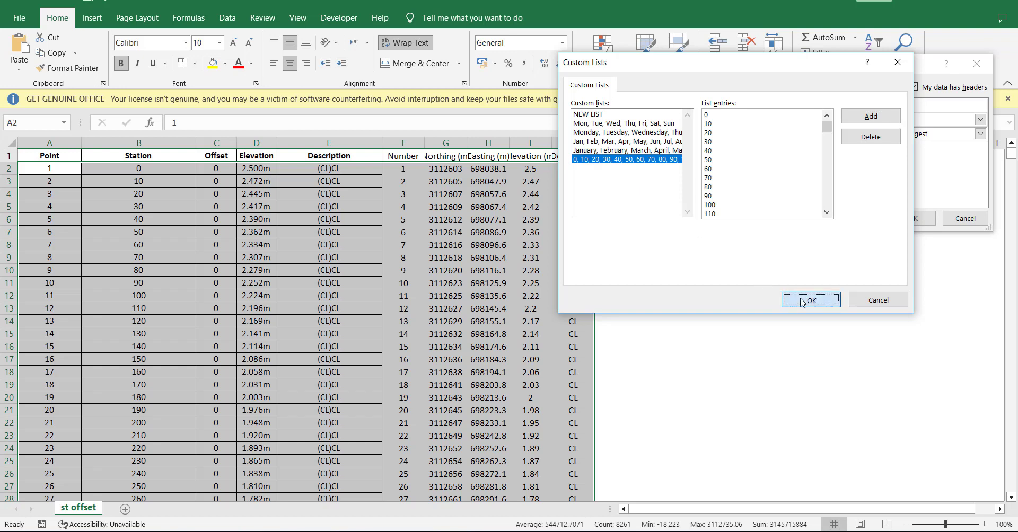
{"action": "left_click", "coordinate": [912, 218]}
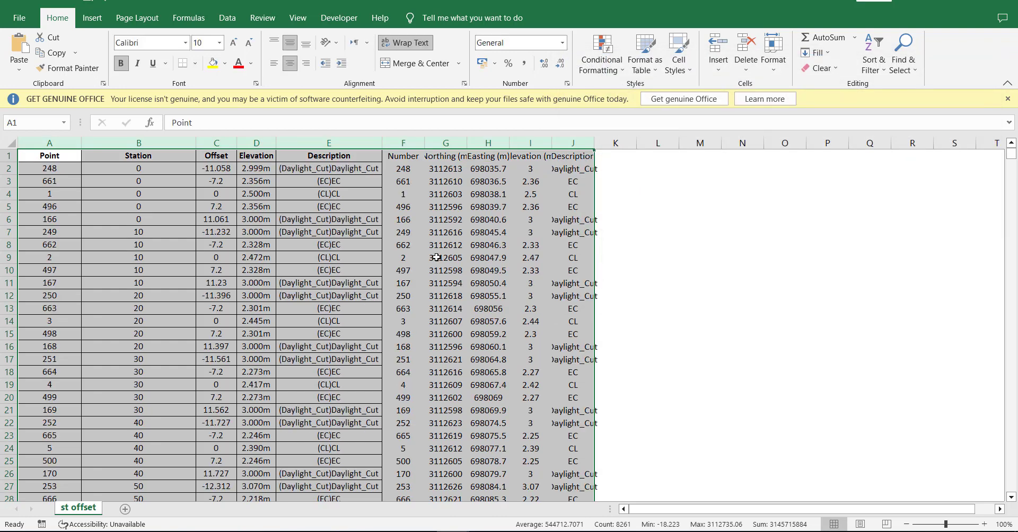
{"action": "left_click_drag", "start_coordinate": [238, 232], "coordinate": [238, 224]}
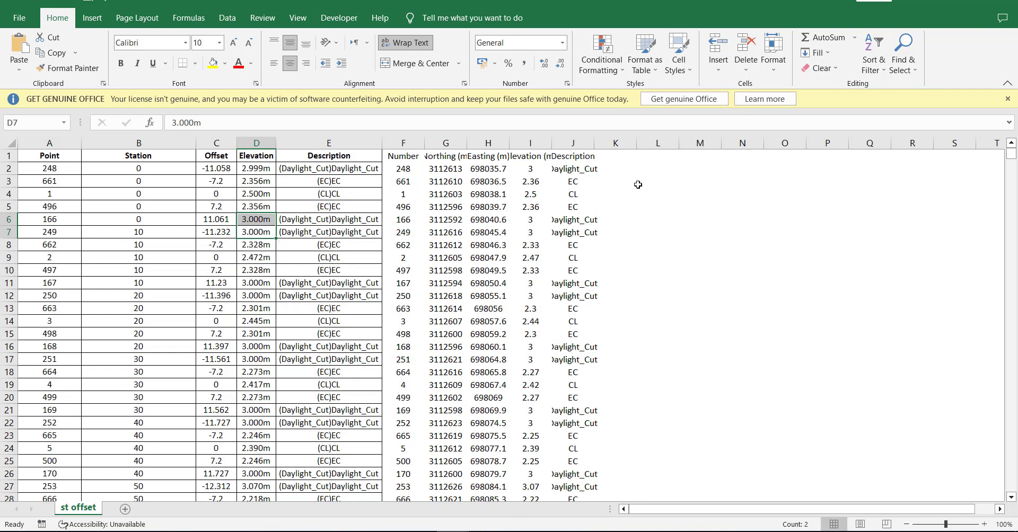
{"action": "left_click", "coordinate": [611, 169]}
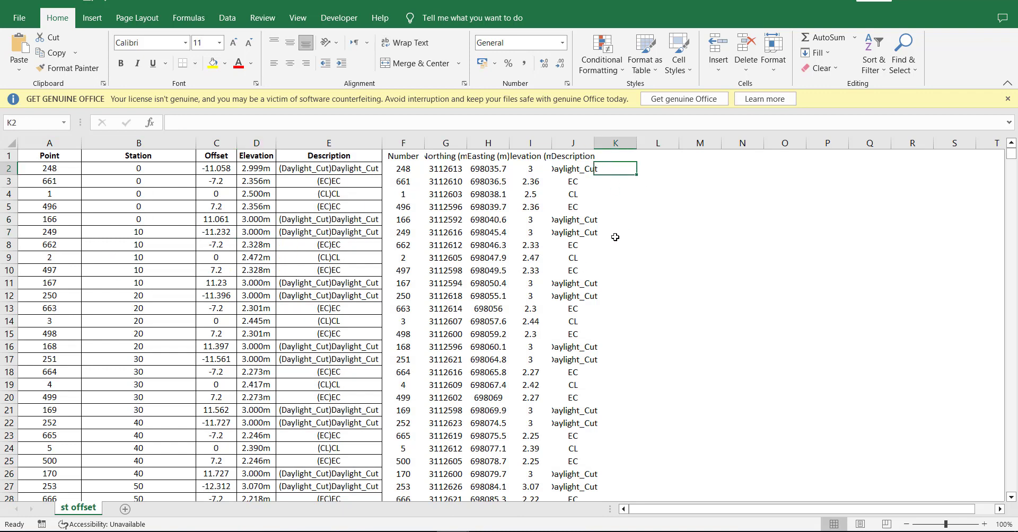
{"action": "type", "text": "="}
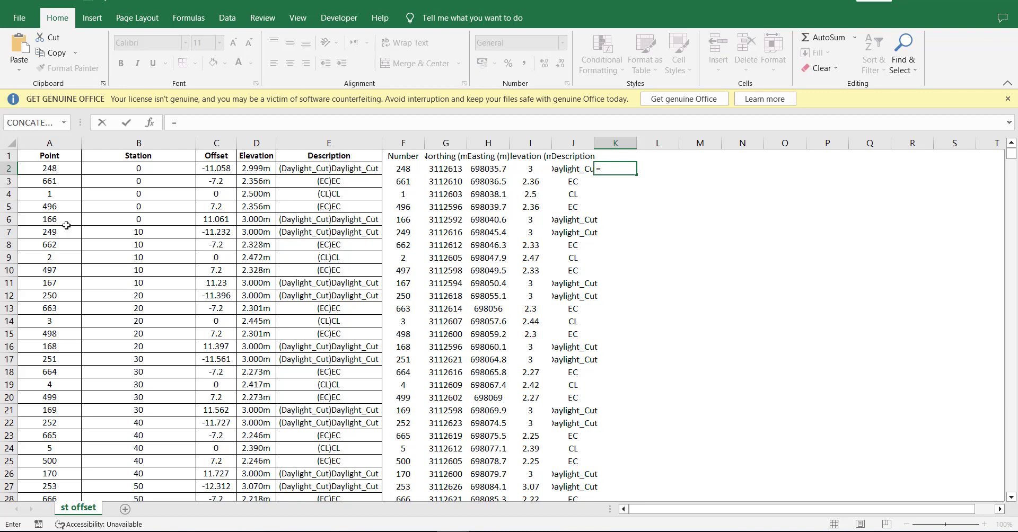
{"action": "key", "text": "Escape"}
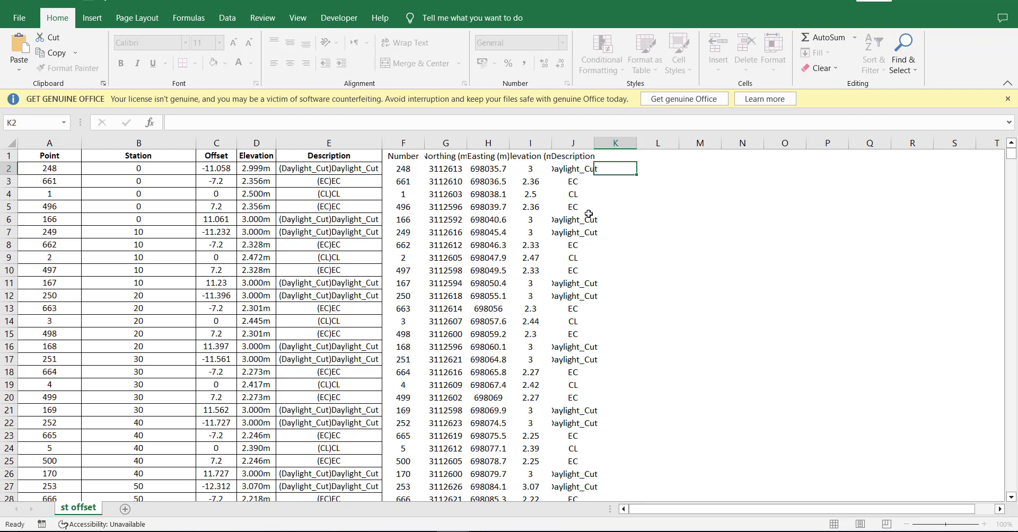
- Enter the formula =B3=B2 in K3 to compare each station with the previous one, and fill it down column K
{"action": "left_click", "coordinate": [612, 184]}
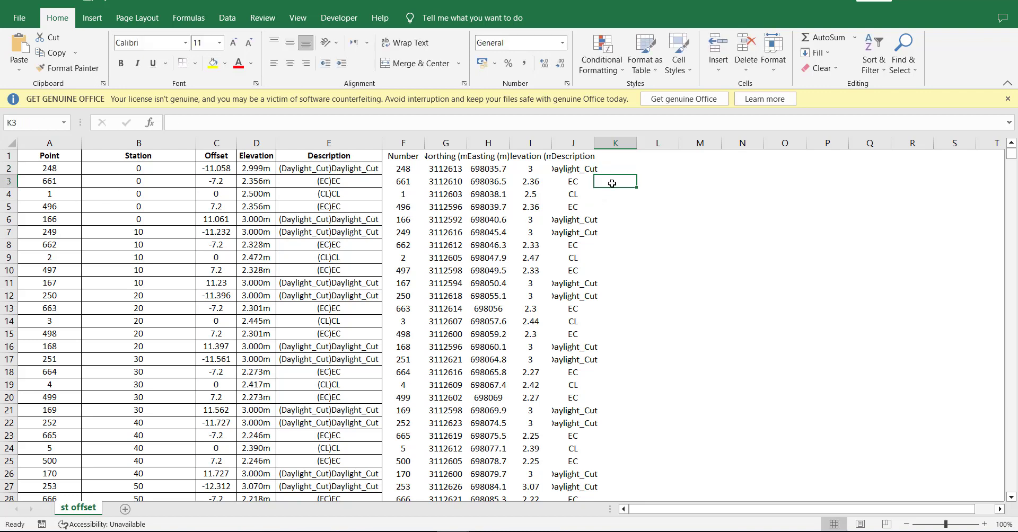
{"action": "type", "text": "="}
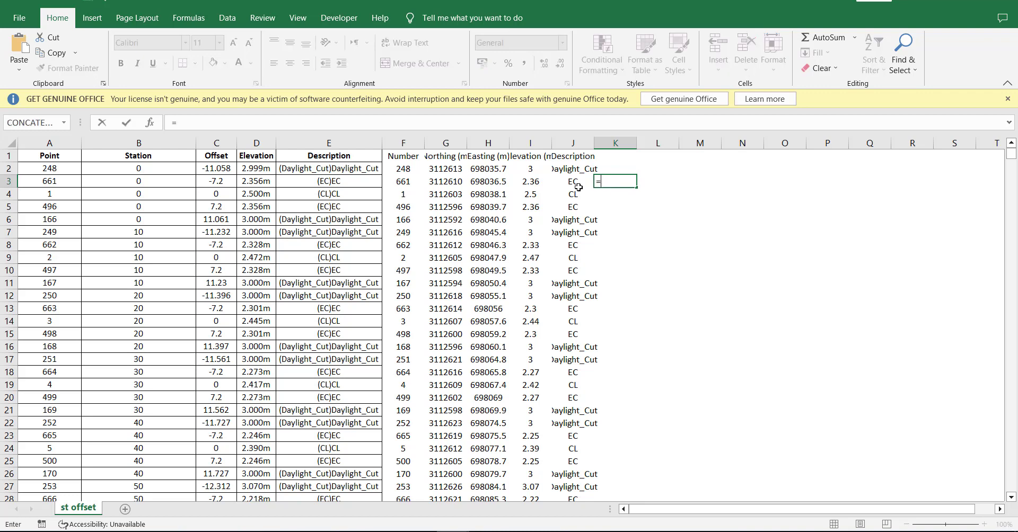
{"action": "left_click", "coordinate": [142, 182]}
{"action": "type", "text": "="}
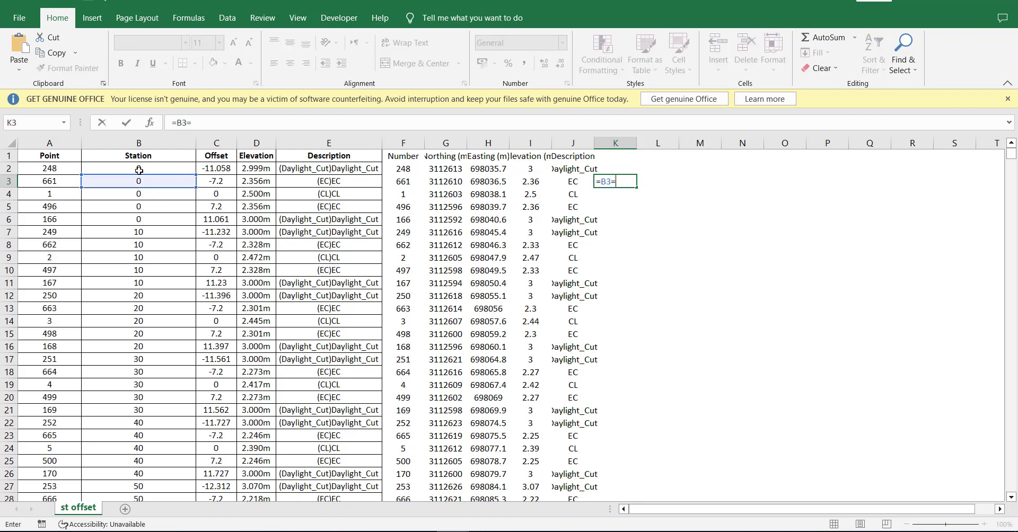
{"action": "left_click", "coordinate": [139, 170]}
{"action": "key", "text": "Return"}
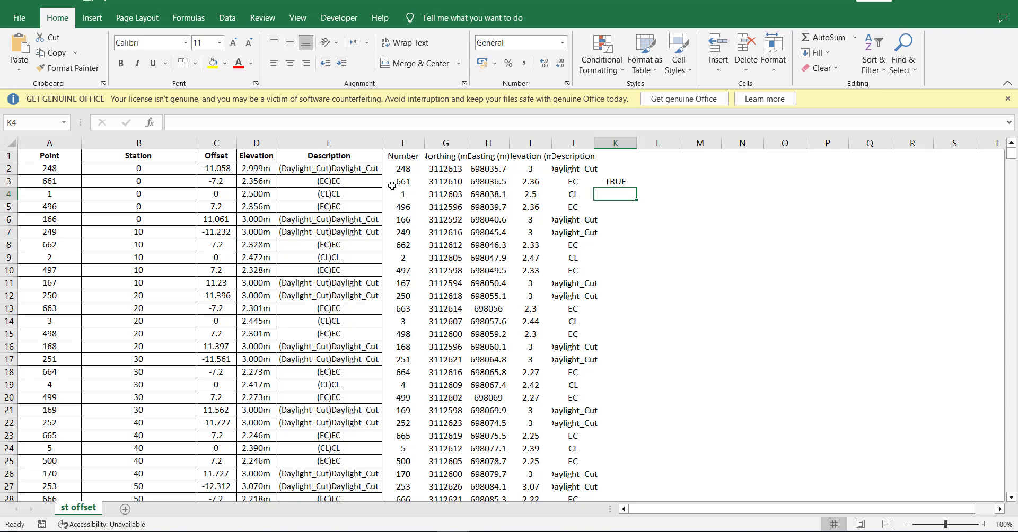
{"action": "left_click", "coordinate": [618, 183]}
{"action": "double_click", "coordinate": [637, 187]}
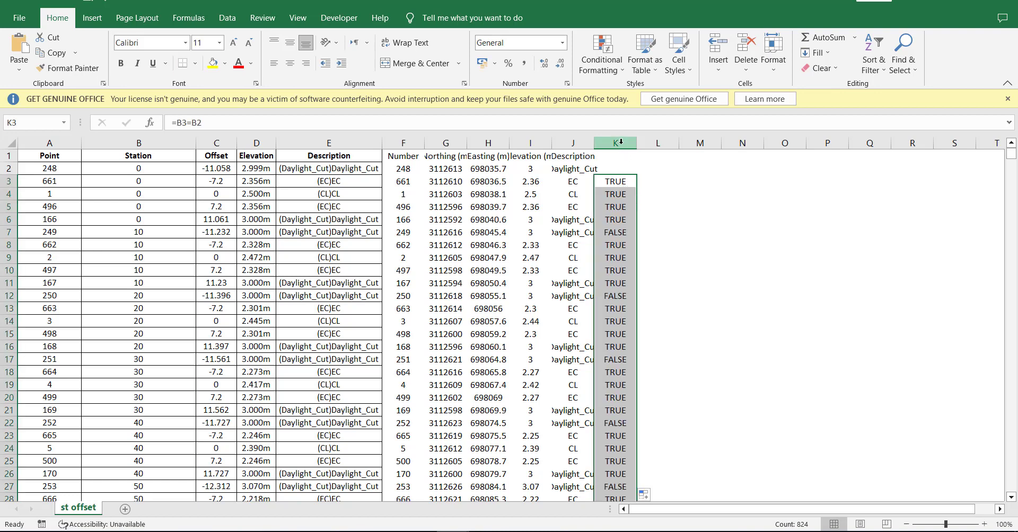
- Convert the comparison formulas in column K to plain values by copying the column and pasting it over itself as values
{"action": "left_click", "coordinate": [620, 142]}
{"action": "right_click", "coordinate": [620, 142]}
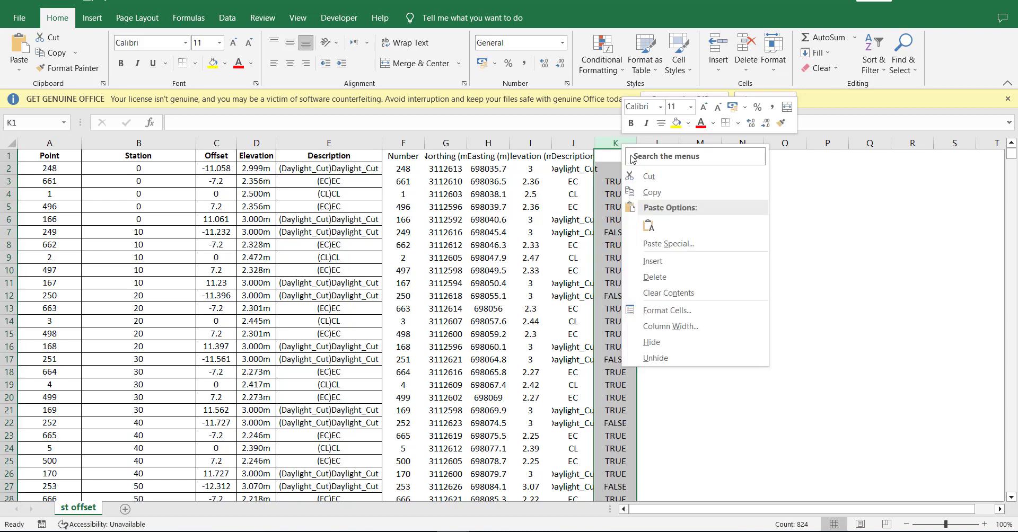
{"action": "left_click", "coordinate": [652, 192]}
{"action": "right_click", "coordinate": [621, 145]}
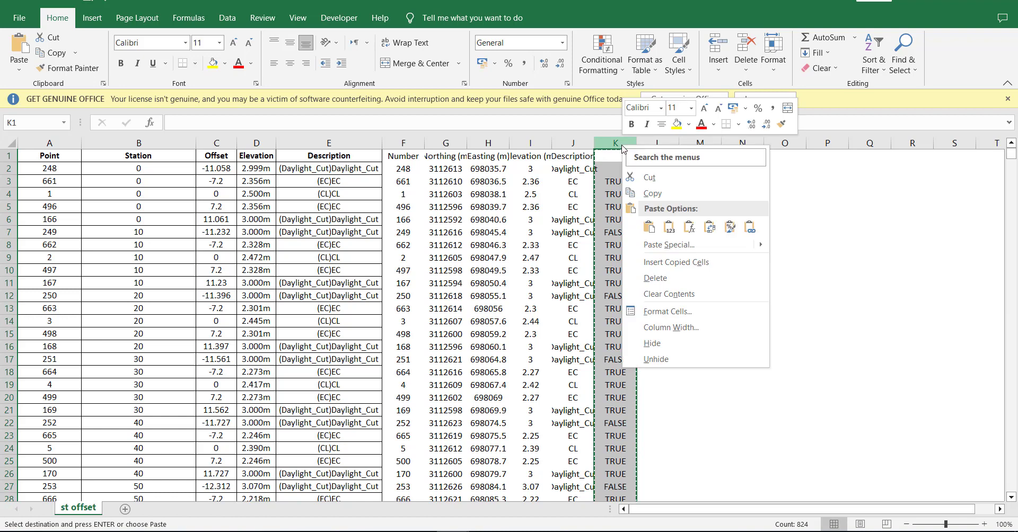
{"action": "left_click", "coordinate": [670, 228]}
- Find all cells containing "false" in column K and select every one of them
{"action": "key", "text": "ctrl+f"}
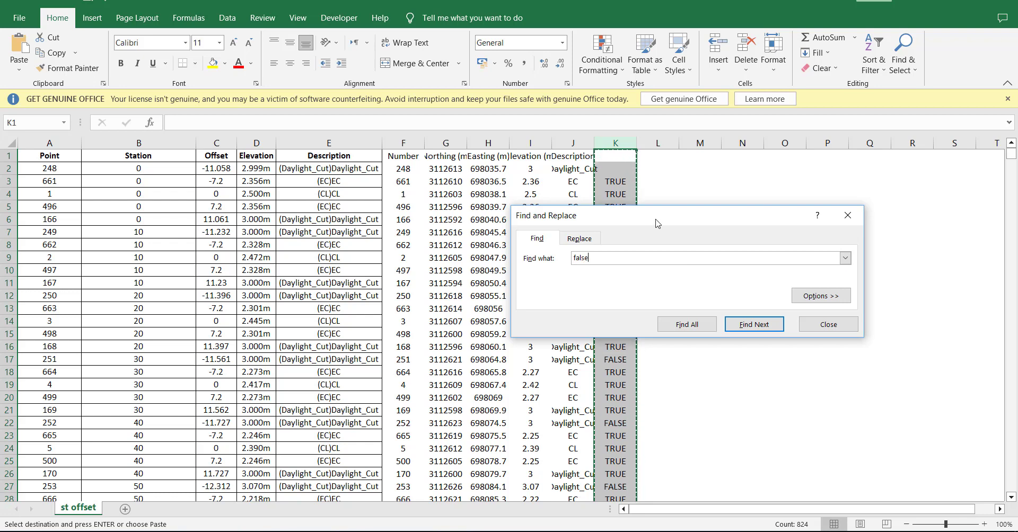
{"action": "left_click_drag", "start_coordinate": [658, 222], "coordinate": [657, 296]}
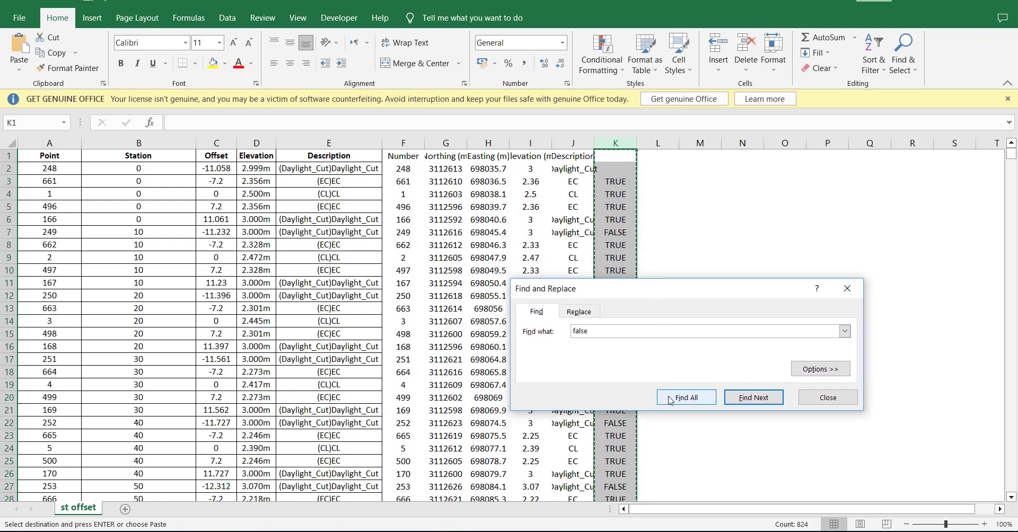
{"action": "left_click", "coordinate": [685, 397]}
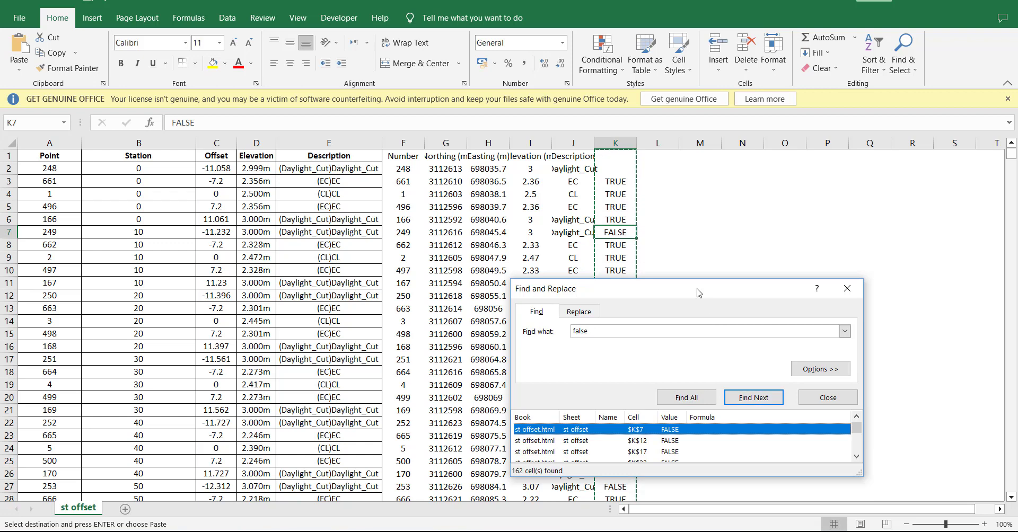
{"action": "left_click_drag", "start_coordinate": [698, 293], "coordinate": [694, 124]}
{"action": "left_click_drag", "start_coordinate": [850, 307], "coordinate": [856, 394]}
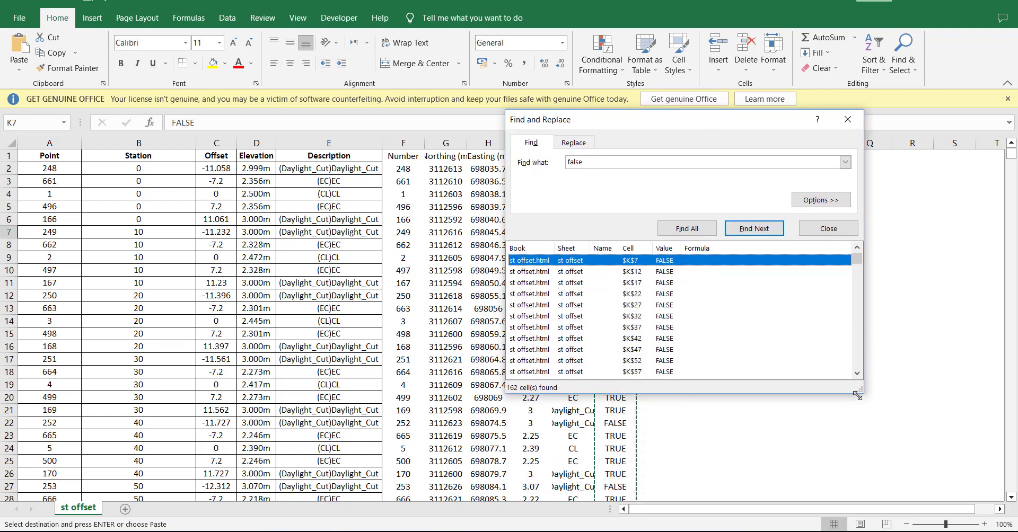
{"action": "left_click_drag", "start_coordinate": [857, 263], "coordinate": [870, 361]}
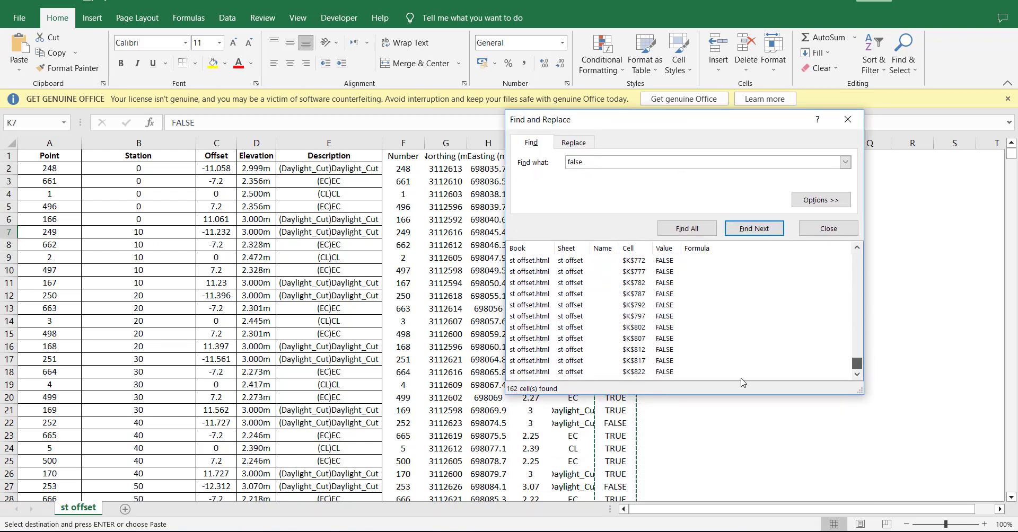
{"action": "scroll", "coordinate": [741, 378], "scroll_direction": "down", "scroll_amount": 5}
{"action": "left_click", "coordinate": [663, 372], "text": "shift"}
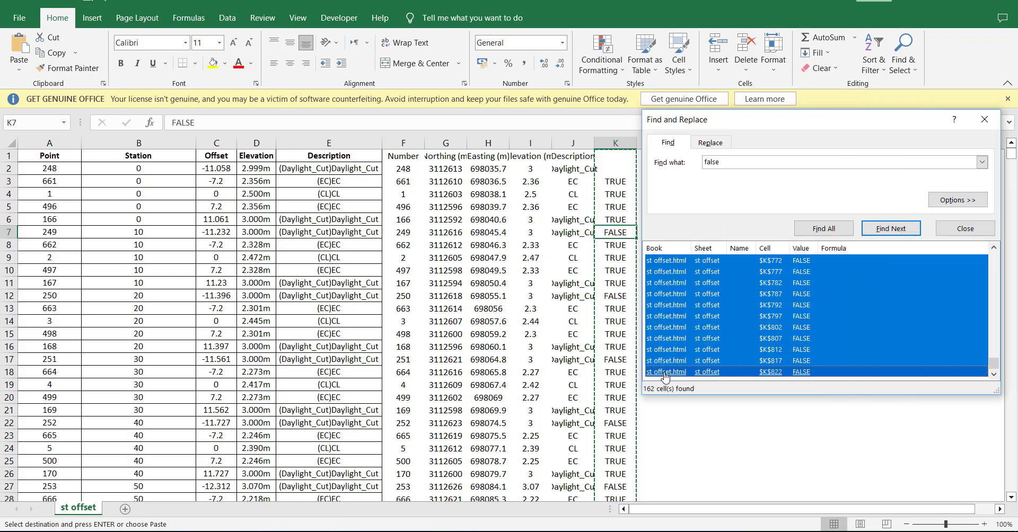
{"action": "left_click", "coordinate": [965, 228]}
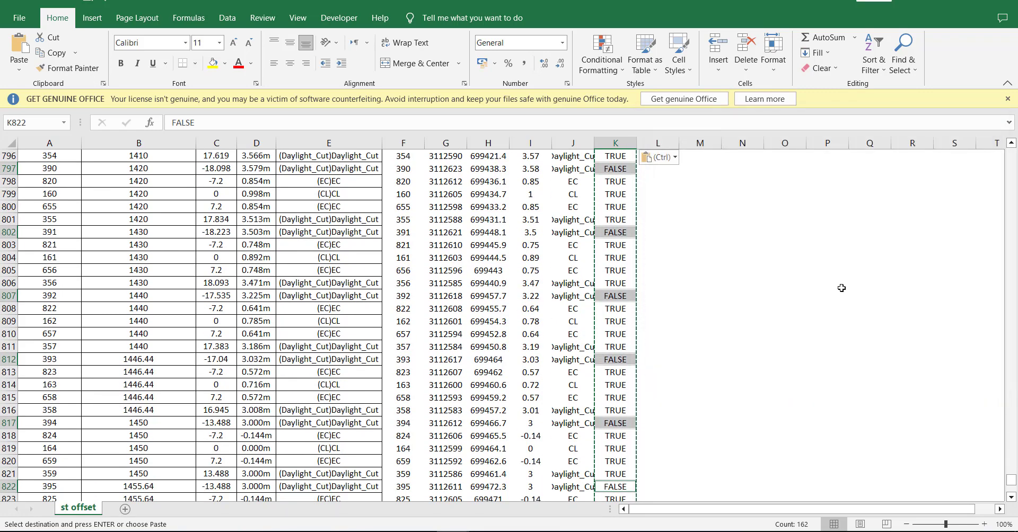
- Insert an entire blank row above each selected FALSE cell to separate the station groups
{"action": "key", "text": "Escape"}
{"action": "key", "text": "ctrl+shift+plus"}
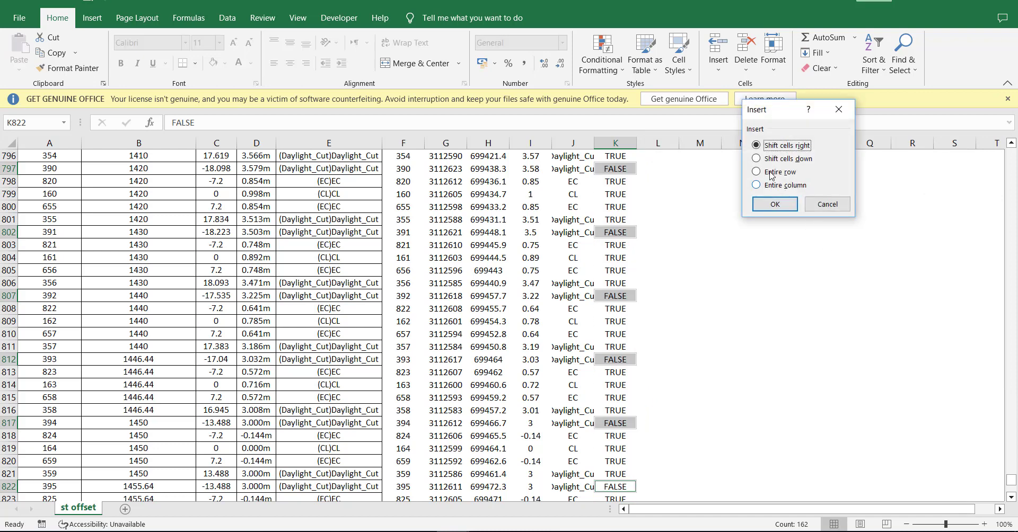
{"action": "left_click", "coordinate": [772, 173]}
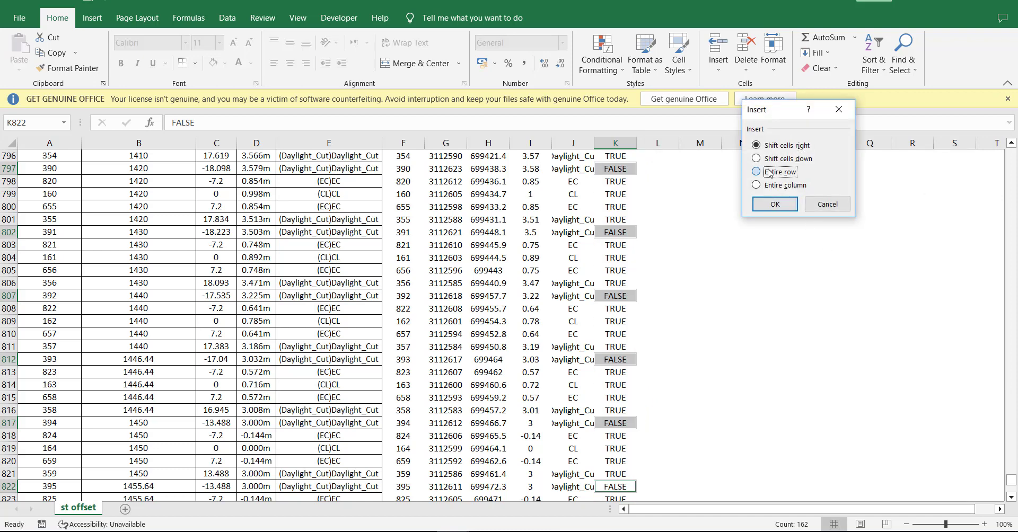
{"action": "left_click", "coordinate": [774, 206]}
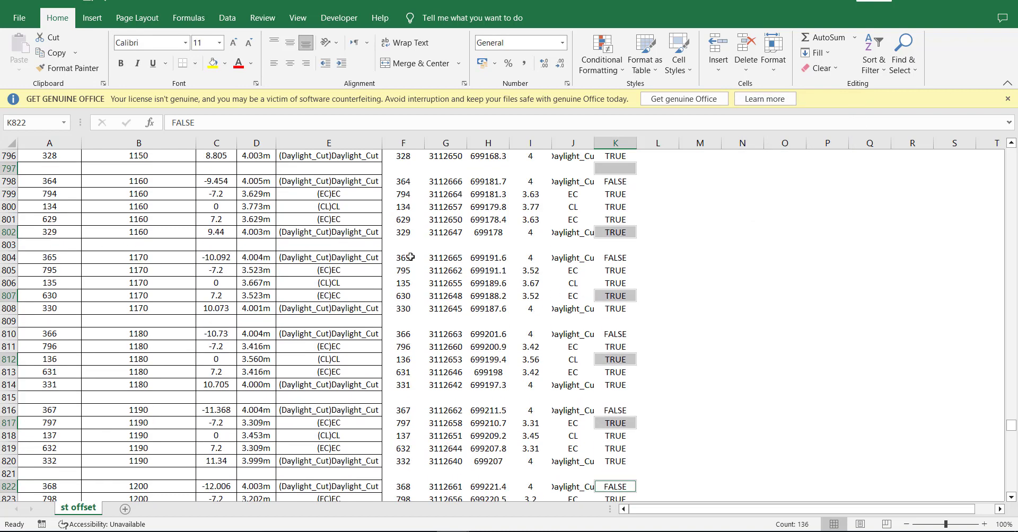
- Delete the bordered Description column after Elevation and the duplicate point Number column beside it
{"action": "scroll", "coordinate": [411, 257], "scroll_direction": "up", "scroll_amount": 1}
{"action": "scroll", "coordinate": [313, 271], "scroll_direction": "up", "scroll_amount": 12}
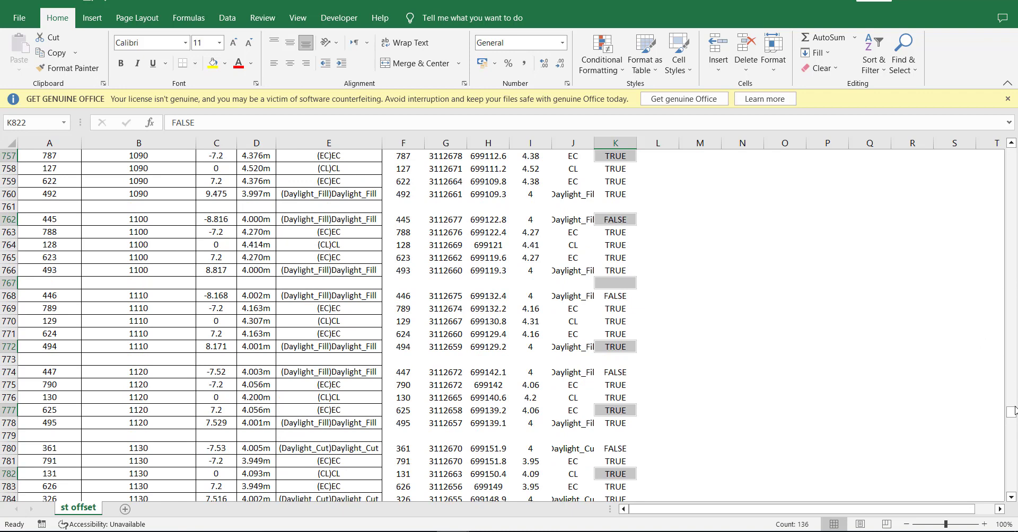
{"action": "left_click_drag", "start_coordinate": [1010, 413], "coordinate": [997, 142]}
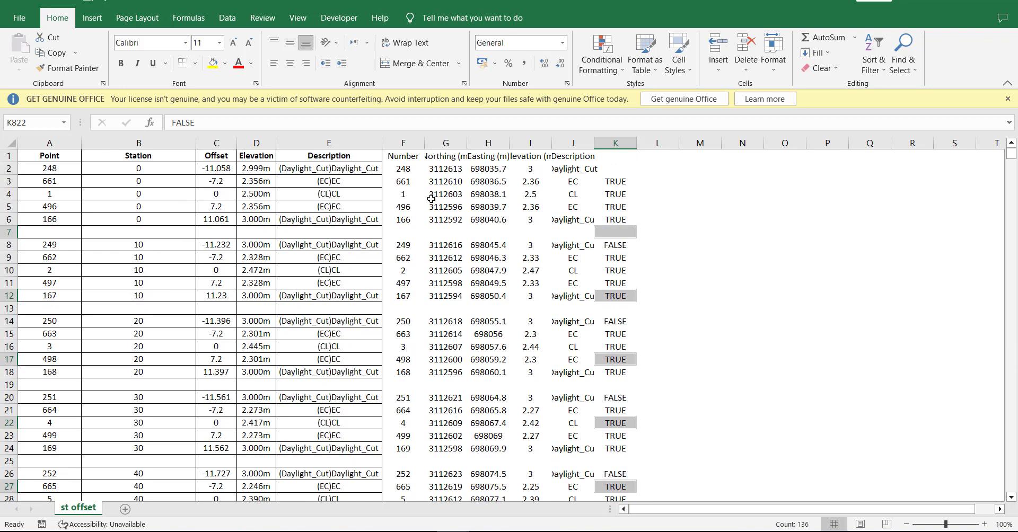
{"action": "left_click", "coordinate": [345, 148]}
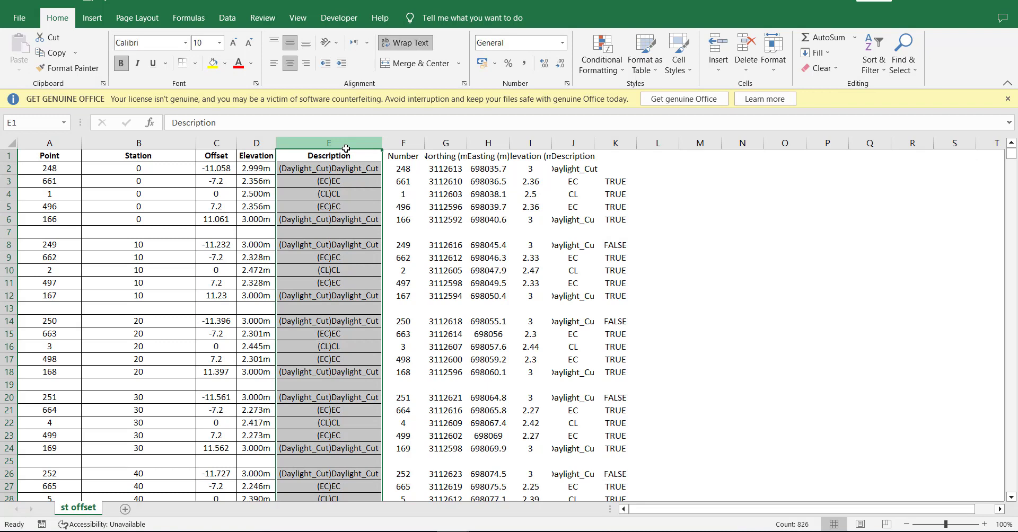
{"action": "key", "text": "ctrl+minus"}
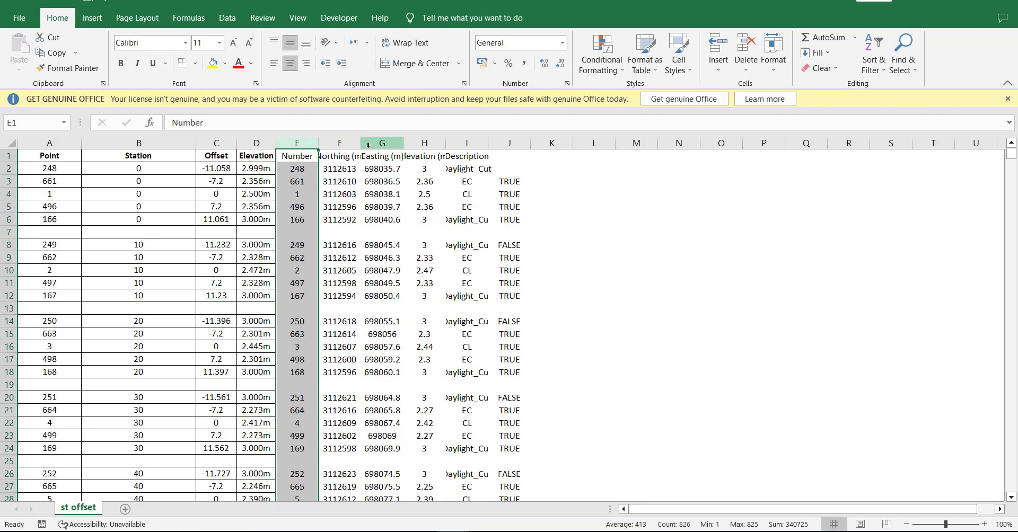
{"action": "key", "text": "ctrl+minus"}
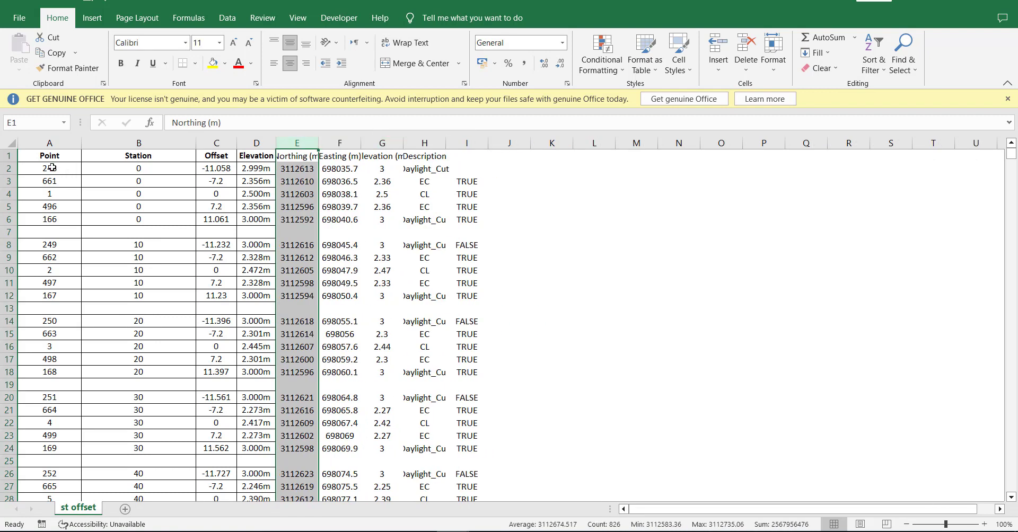